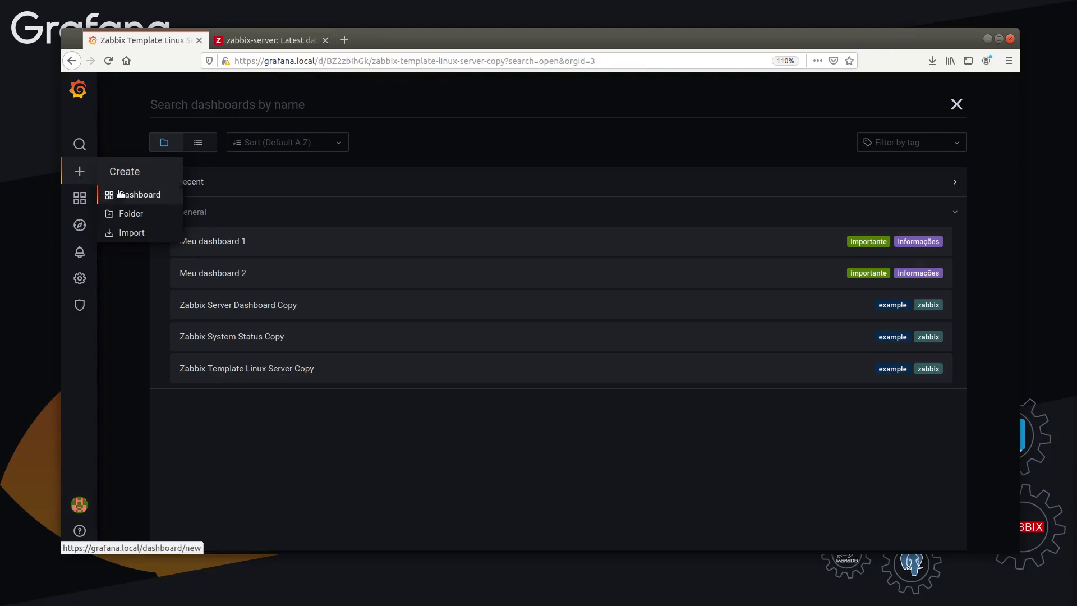
- Create a new dashboard and save it as Zabbix Server in the General folder
click(118, 194)
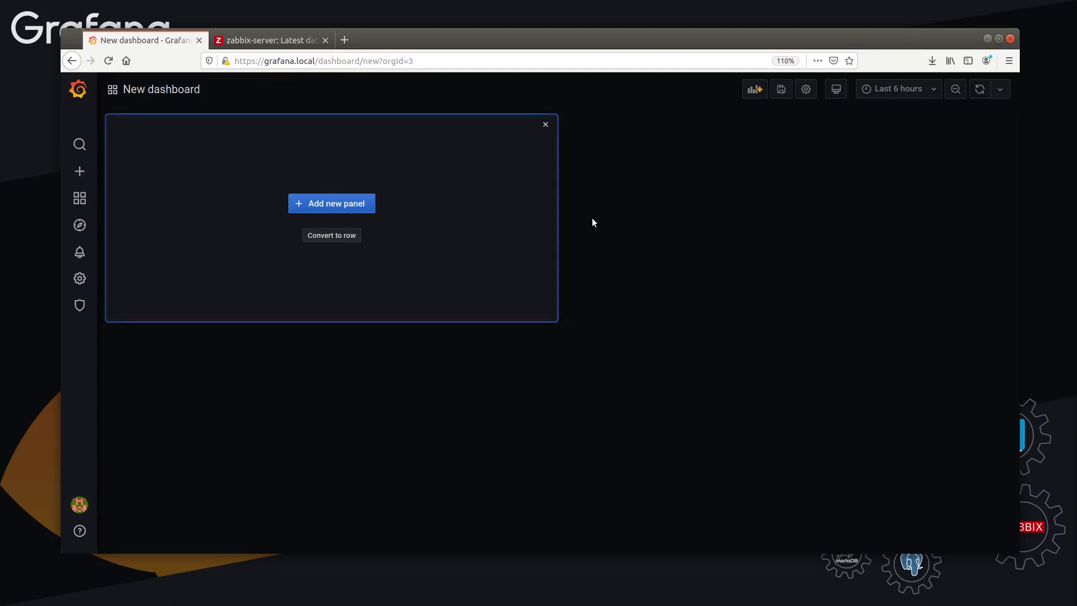
click(779, 93)
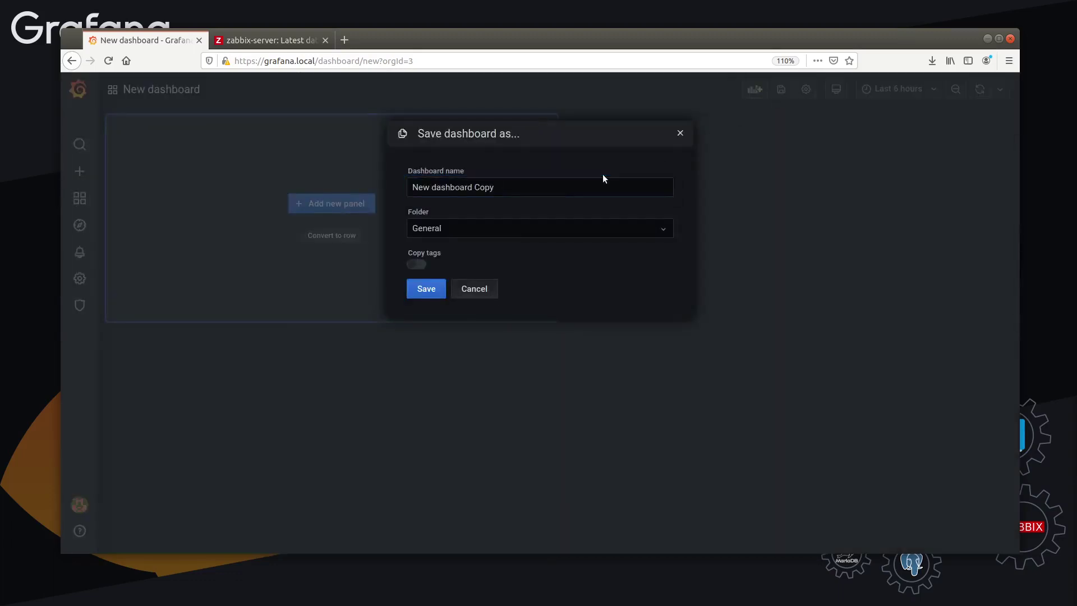
click(582, 188)
key(ctrl+a)
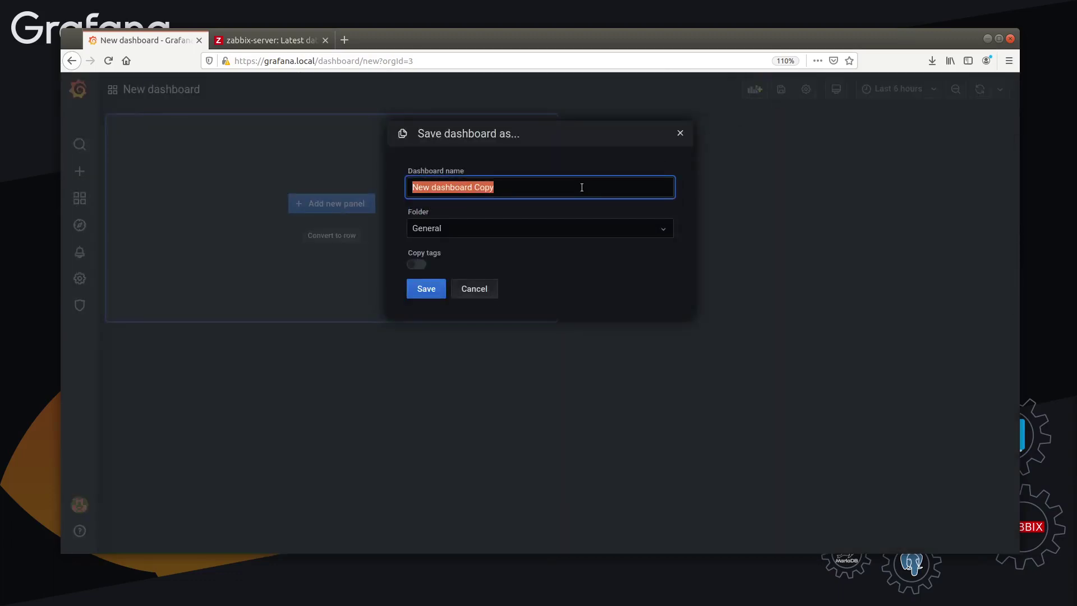
text(Zabbix)
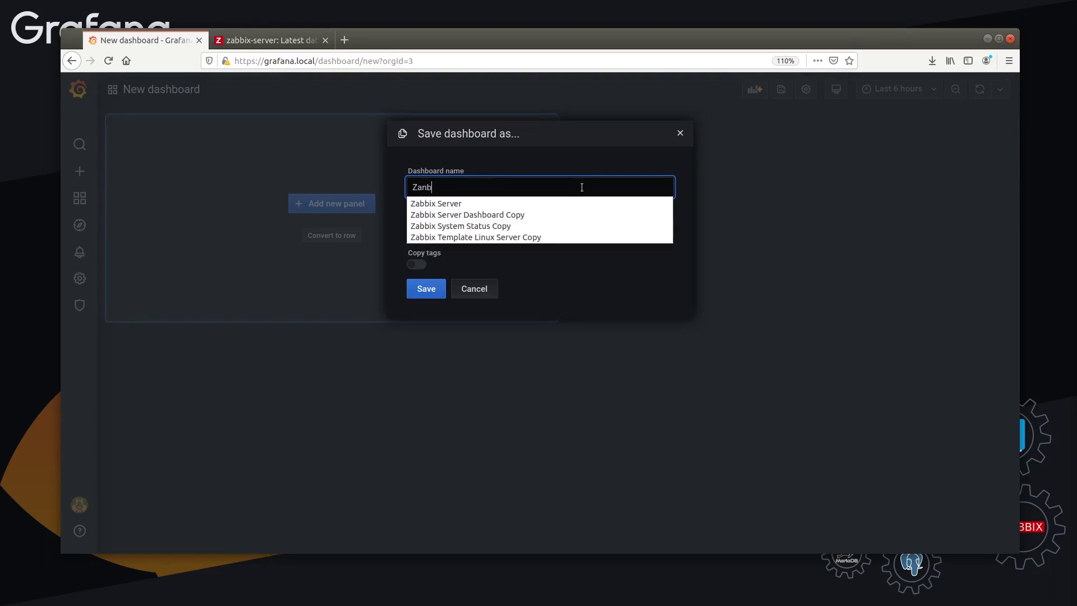
key(BackSpace)
key(BackSpace)
key(BackSpace)
text(bix Server)
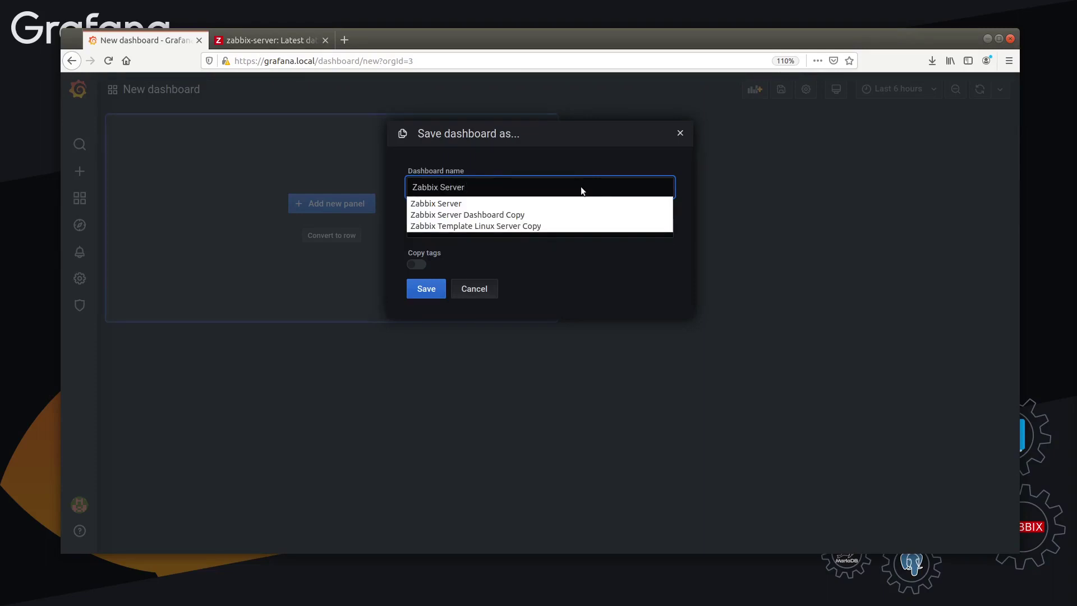
click(575, 205)
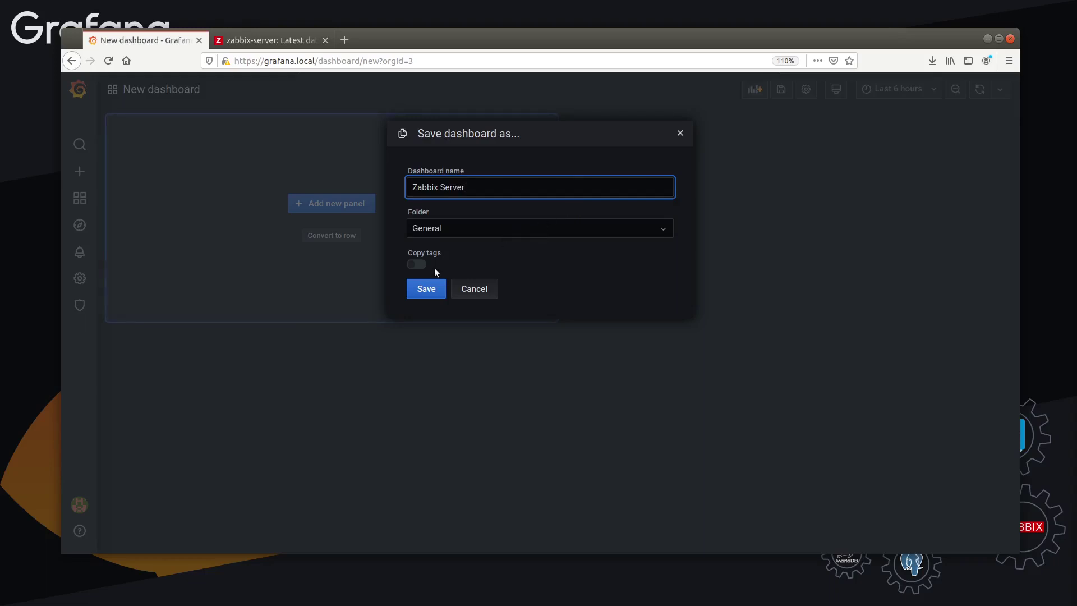
click(423, 293)
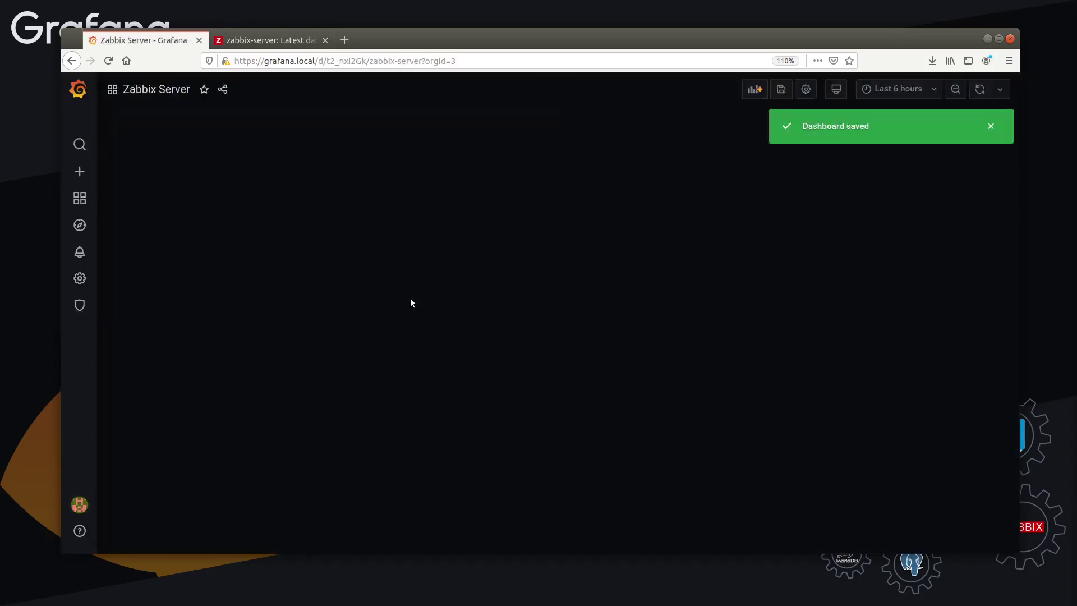
click(991, 126)
- Add a new panel to the dashboard and review its visualization types, keeping Graph
click(760, 95)
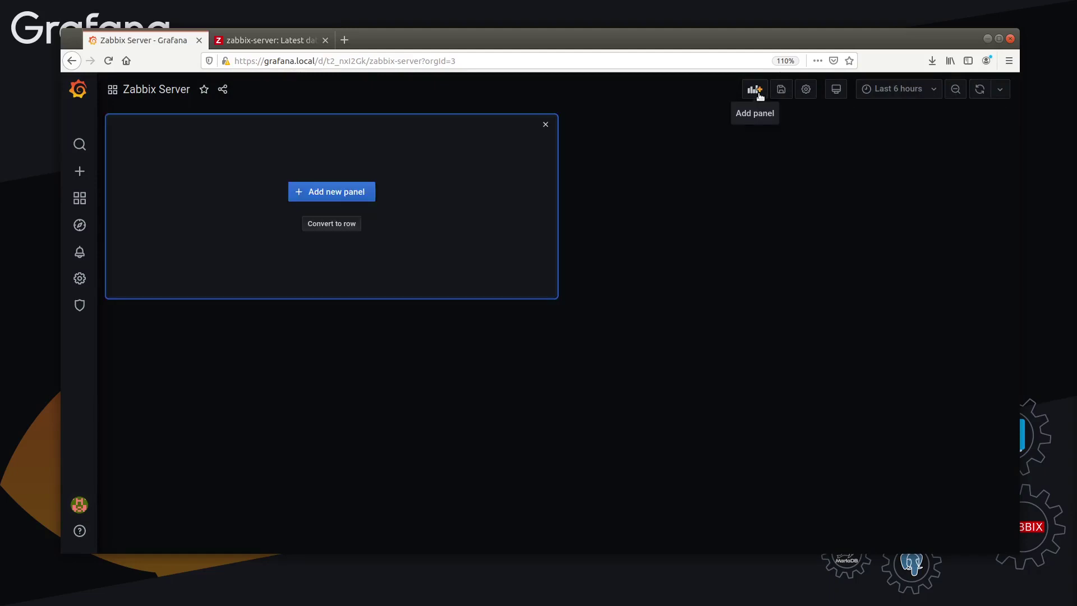
click(333, 195)
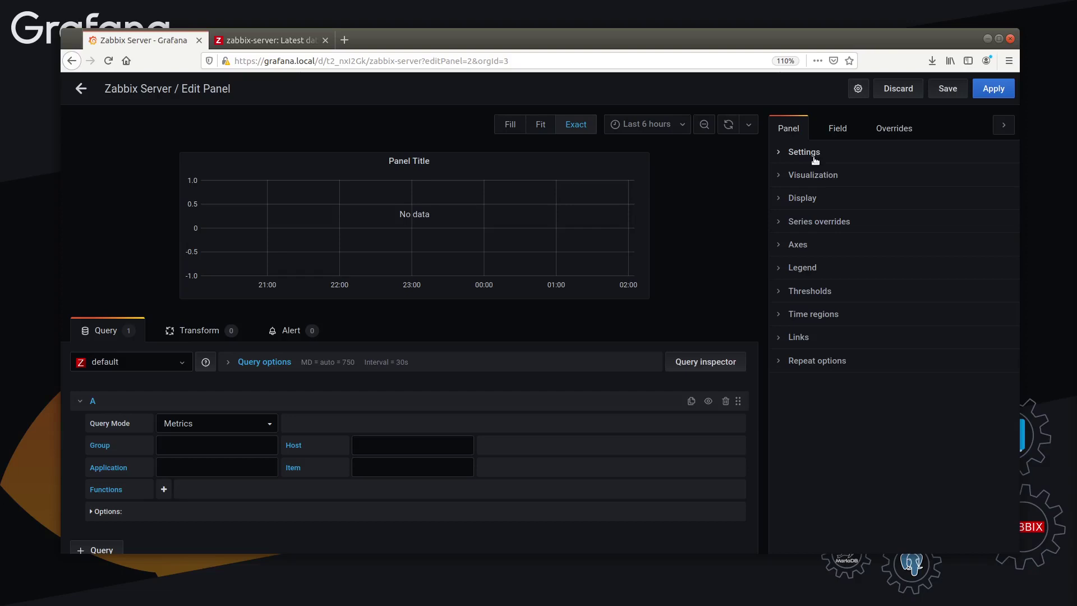
click(814, 175)
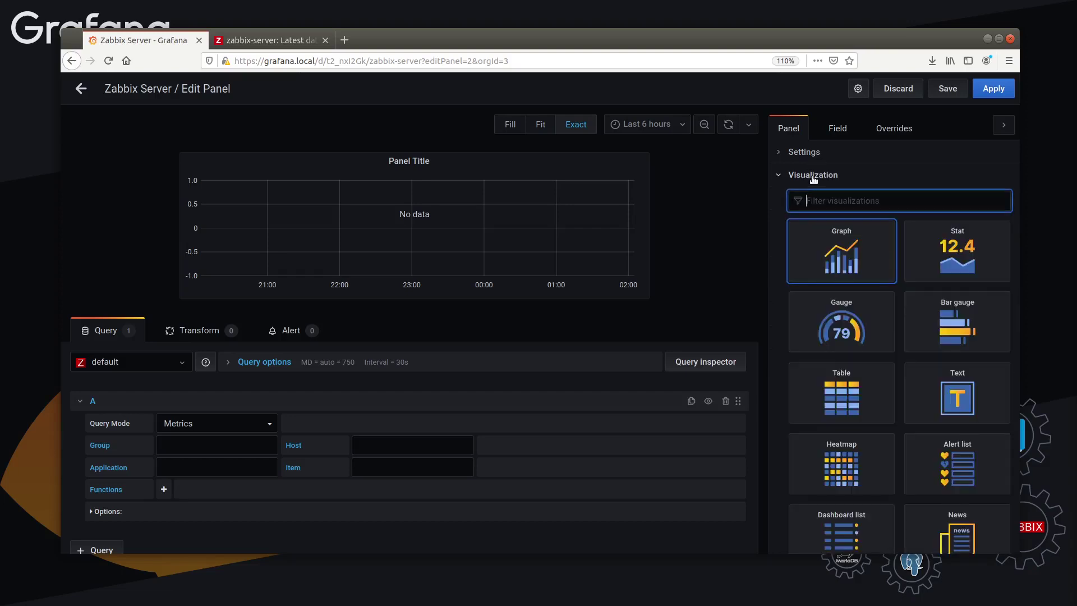
click(814, 175)
click(815, 175)
click(840, 241)
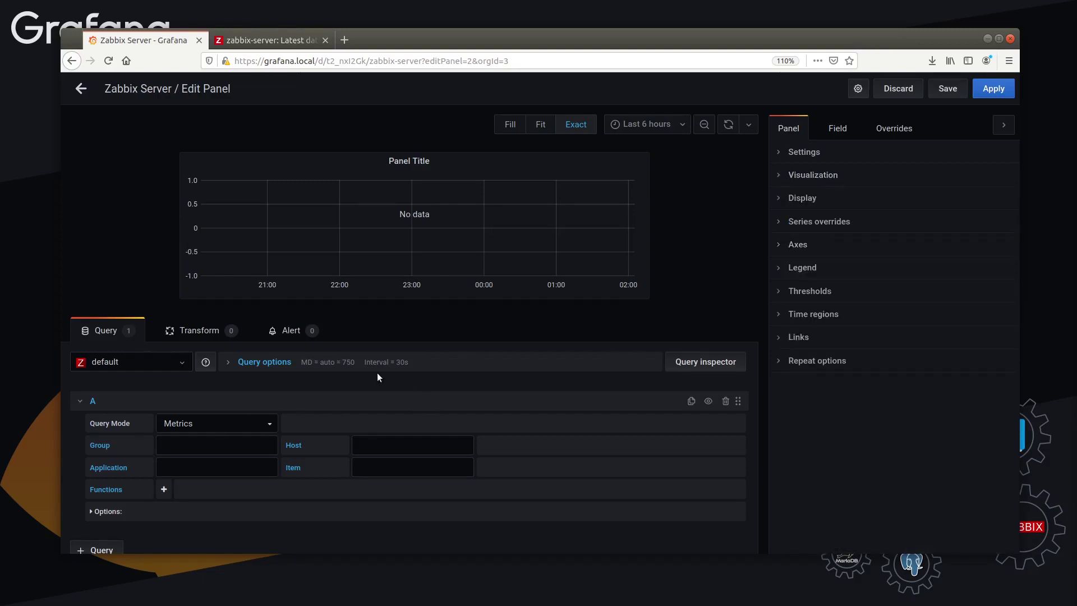
- Set query A's mode to Metrics and its group to Linux servers
scroll(364, 369, down, 1)
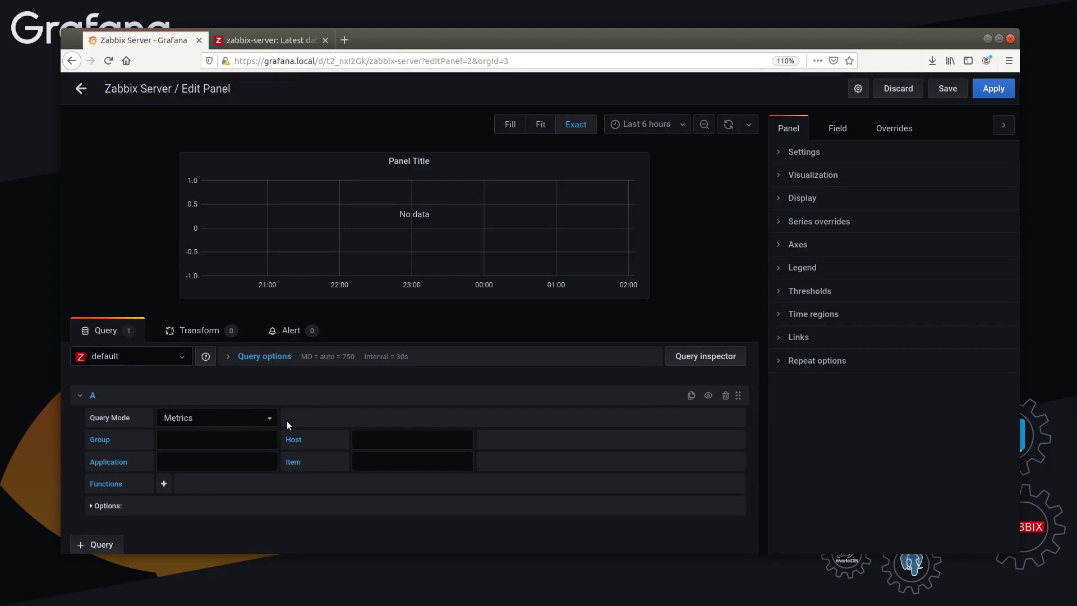
click(210, 418)
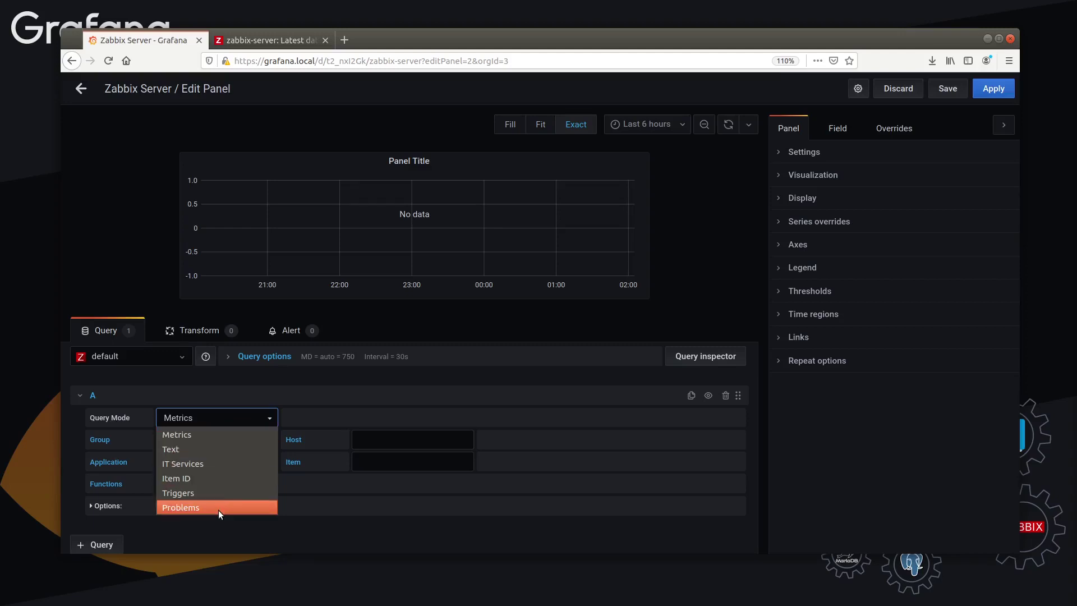
click(186, 434)
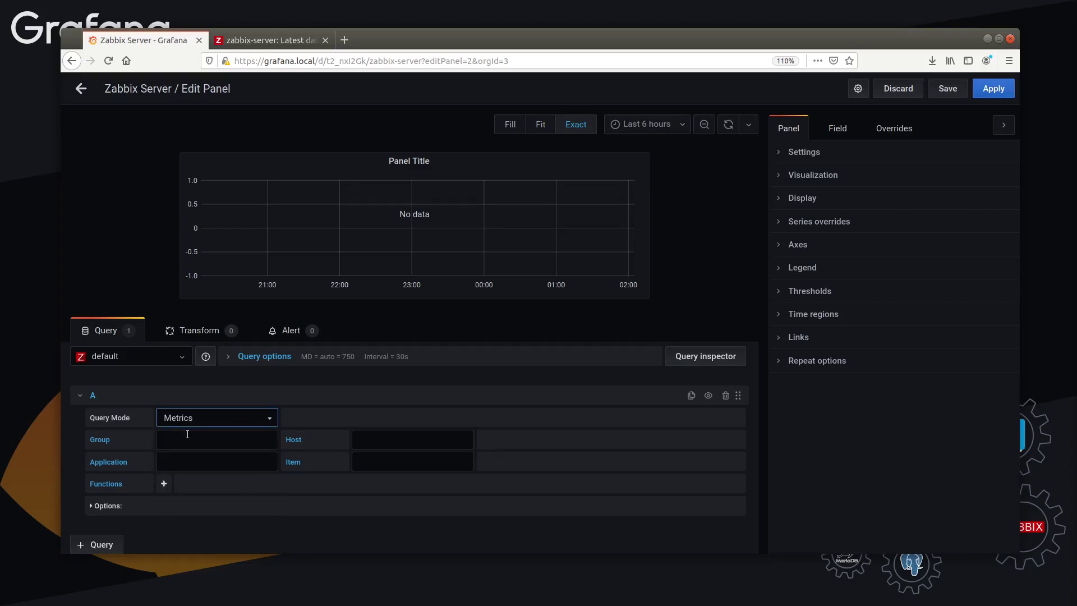
click(207, 417)
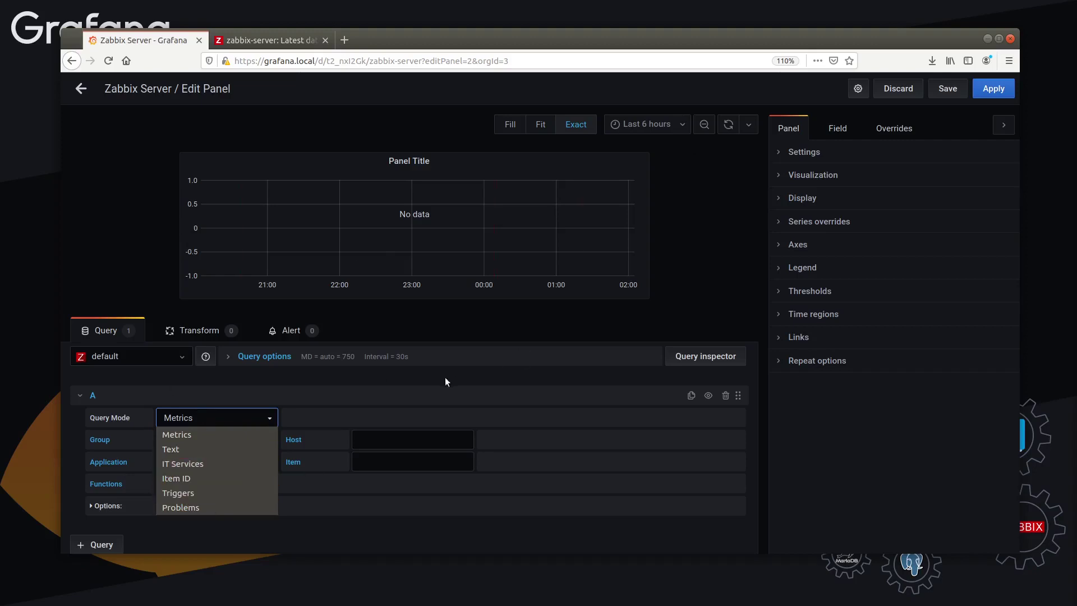
click(202, 431)
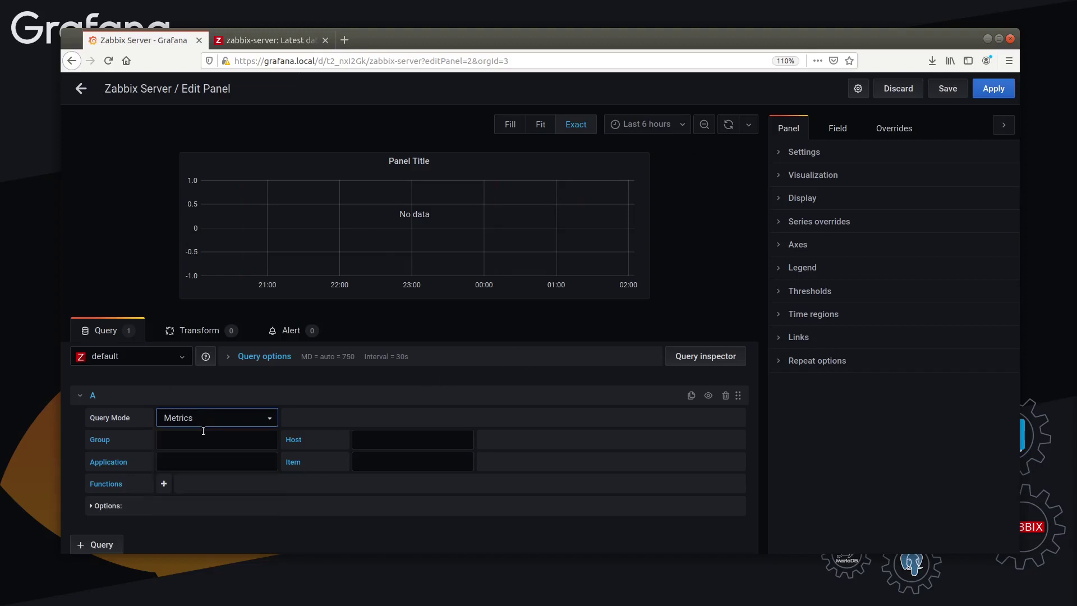
click(202, 442)
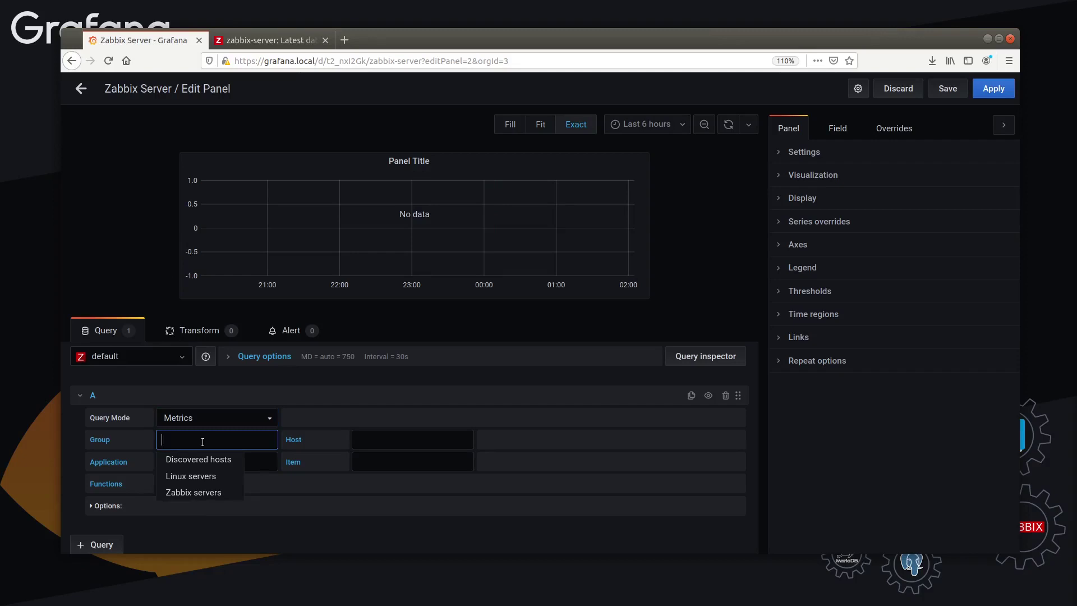
click(190, 474)
- Switch to Zabbix and update the user profile to use the Dark theme
click(270, 40)
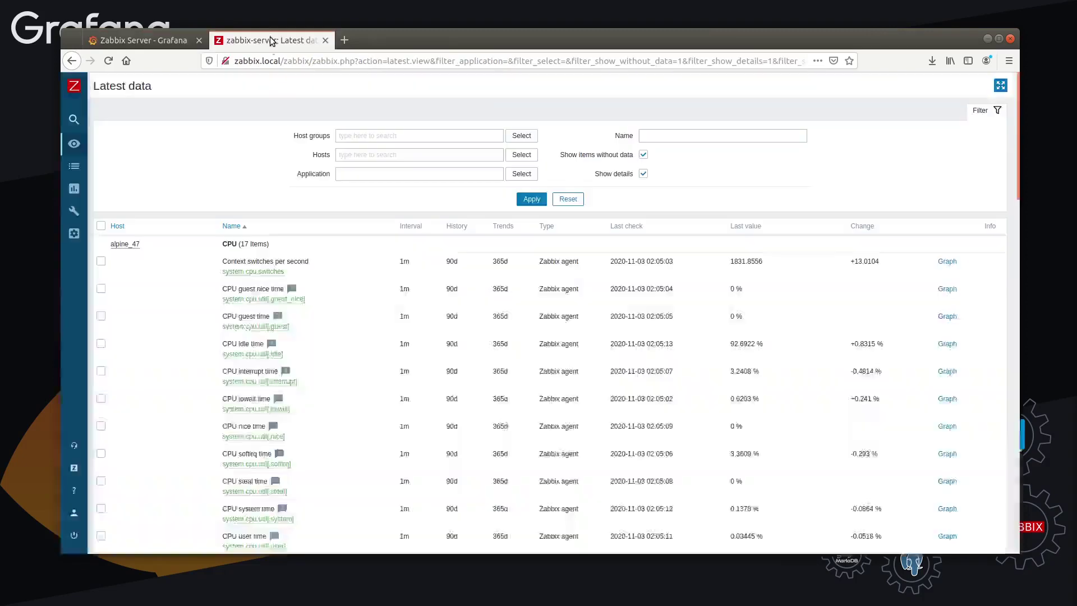
scroll(253, 280, down, 2)
scroll(199, 183, up, 2)
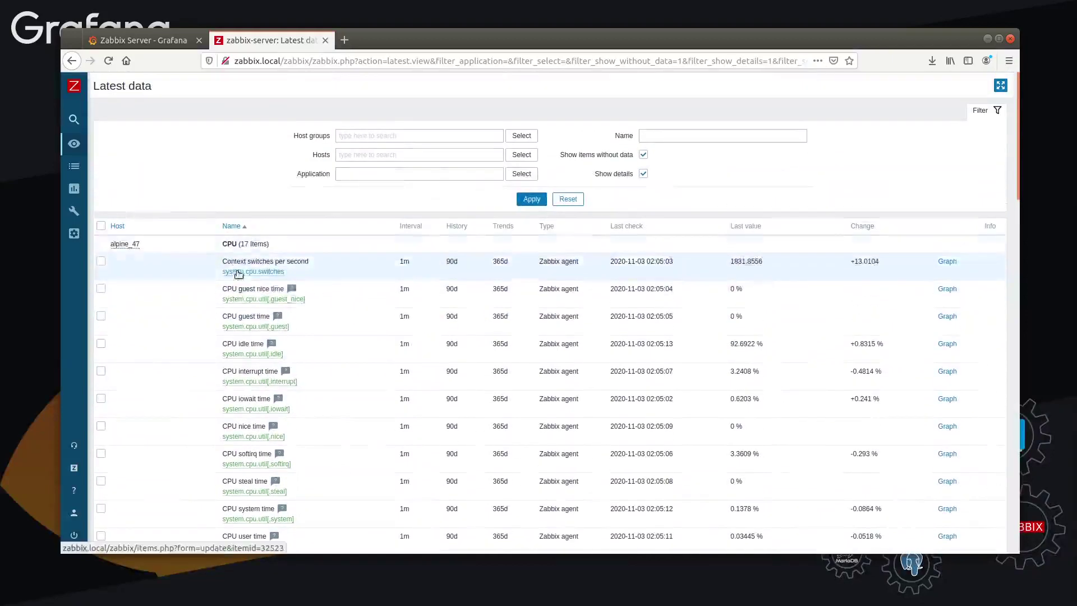
mouse_move(71, 287)
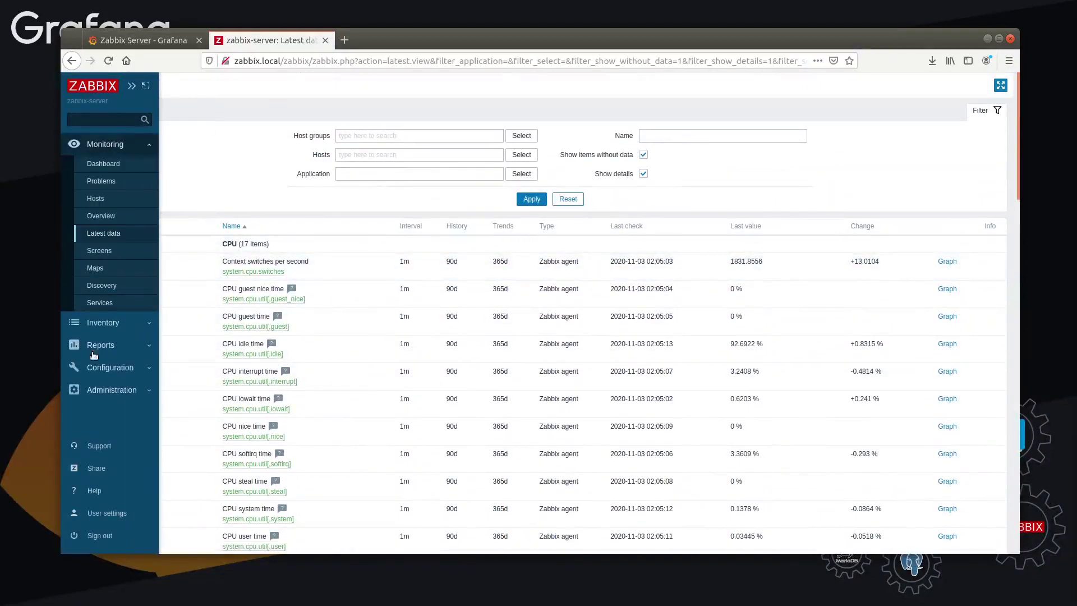
click(110, 392)
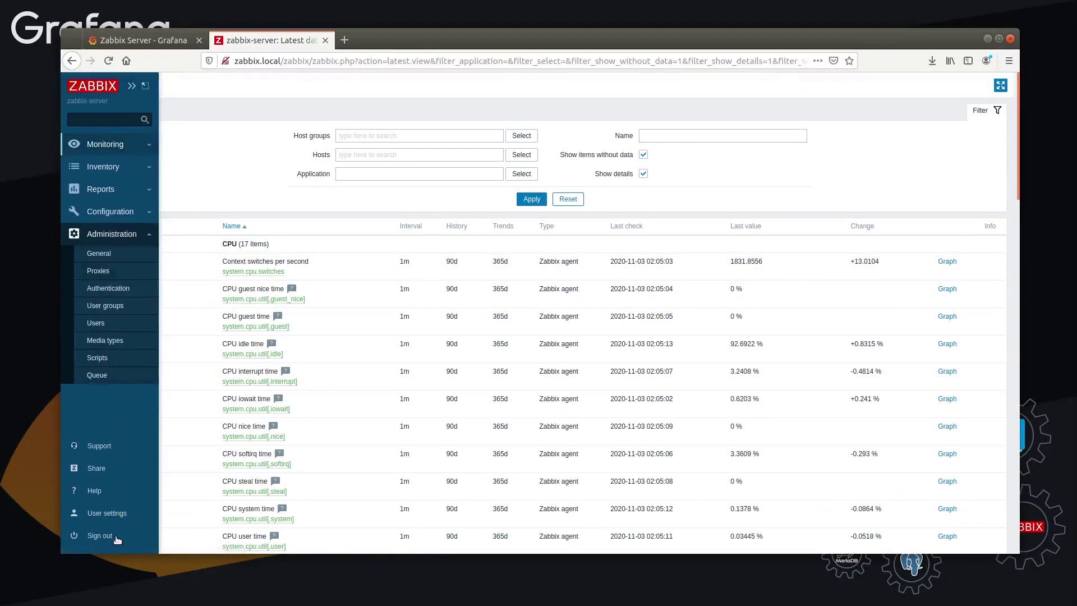
click(109, 514)
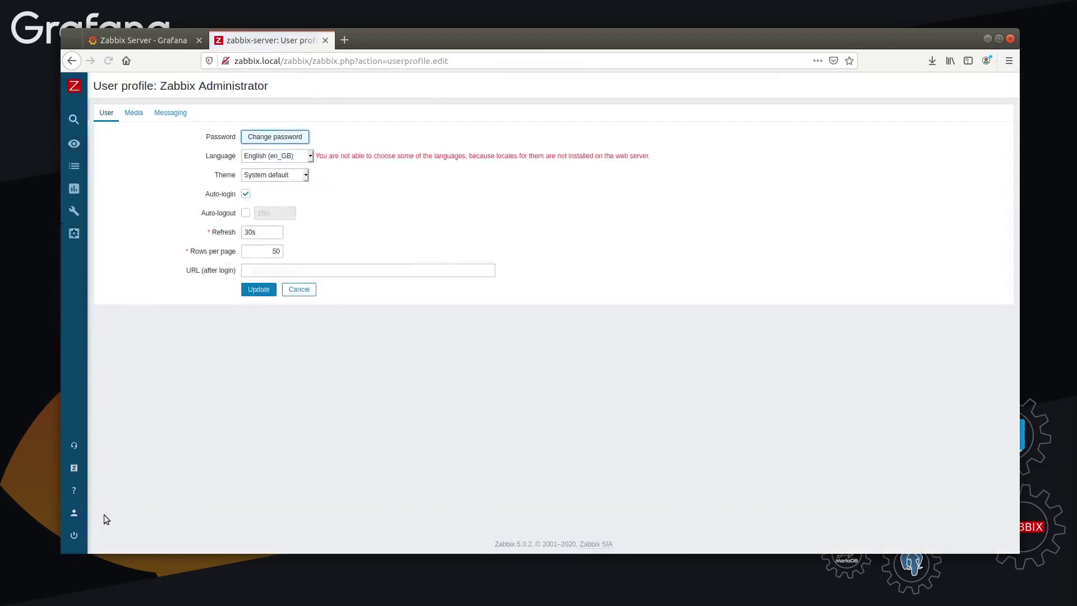
click(272, 175)
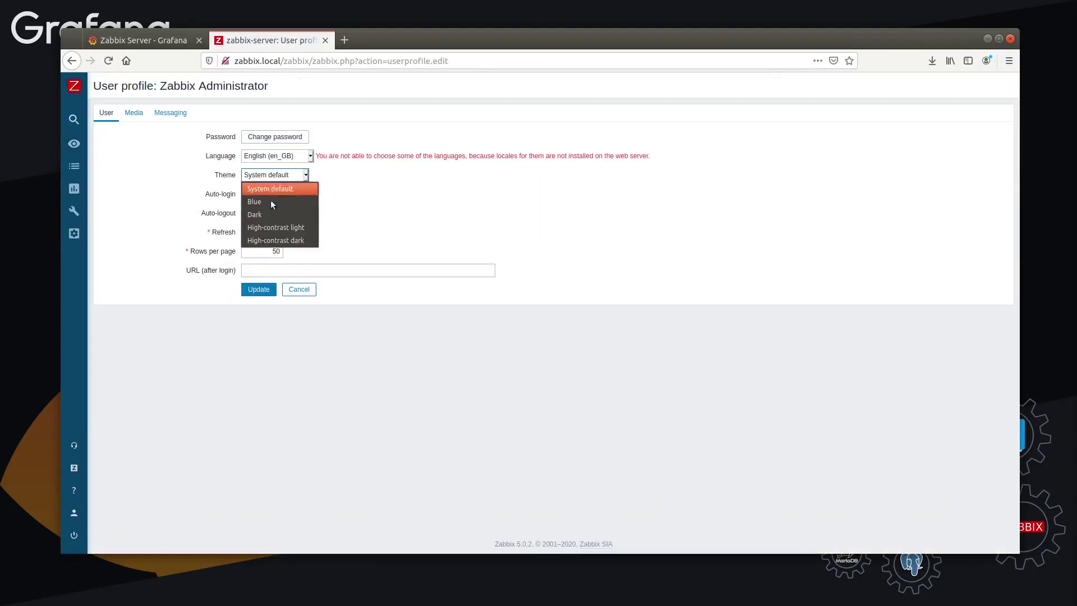
click(270, 215)
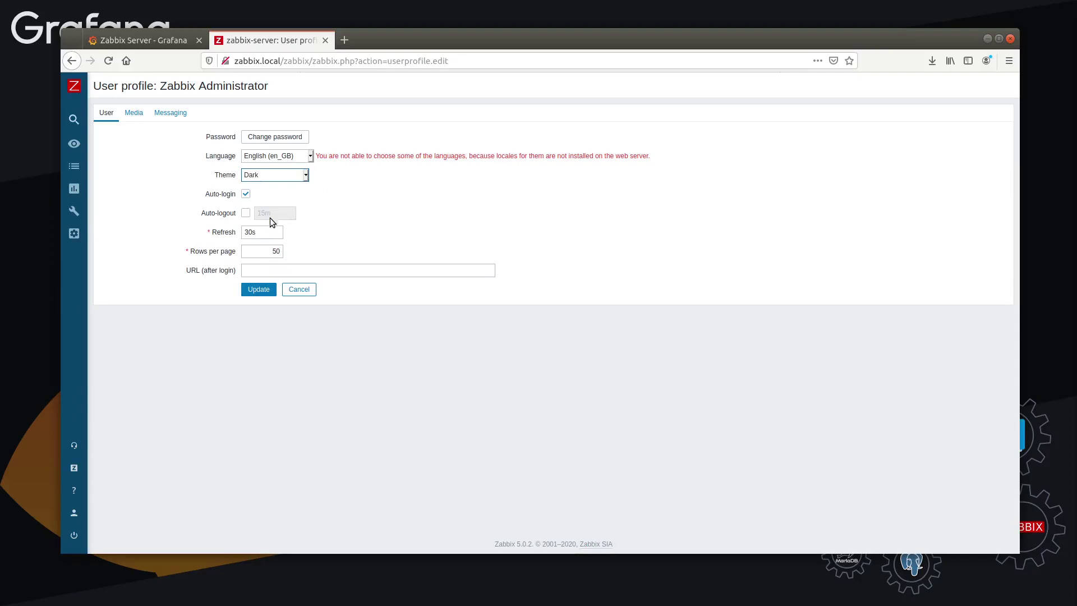
click(268, 293)
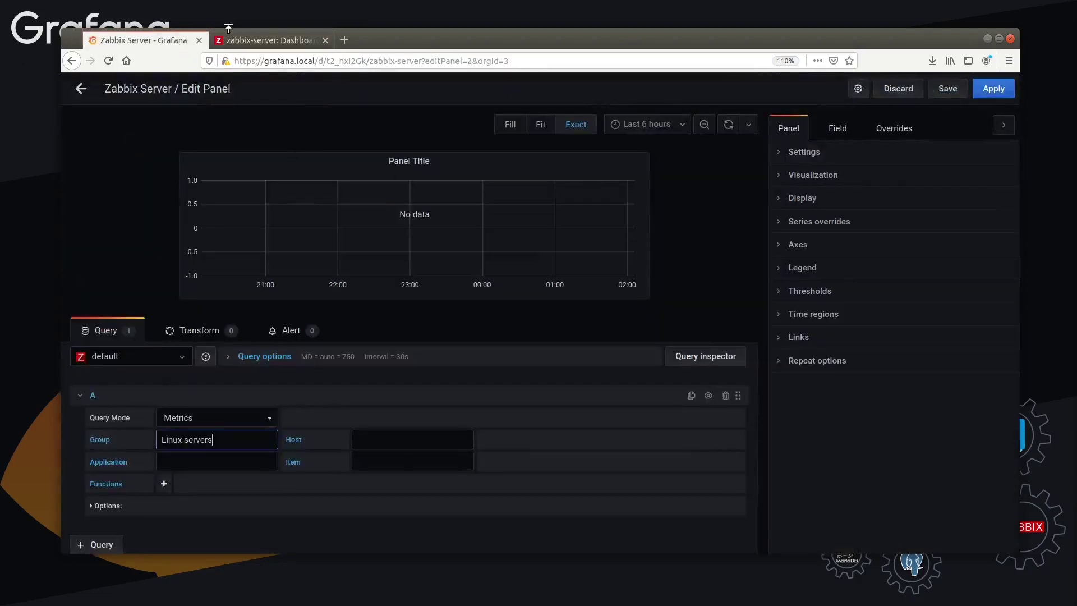
click(228, 38)
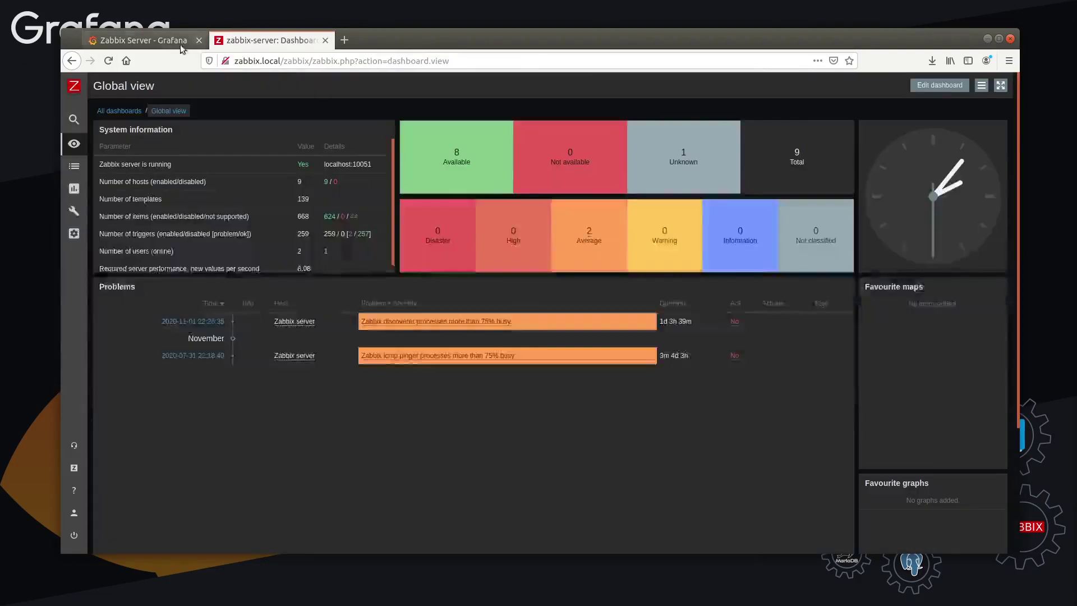
- Switch back to Grafana and replace query A's group with Zabbix servers, filtering the groups by "servers"
click(165, 41)
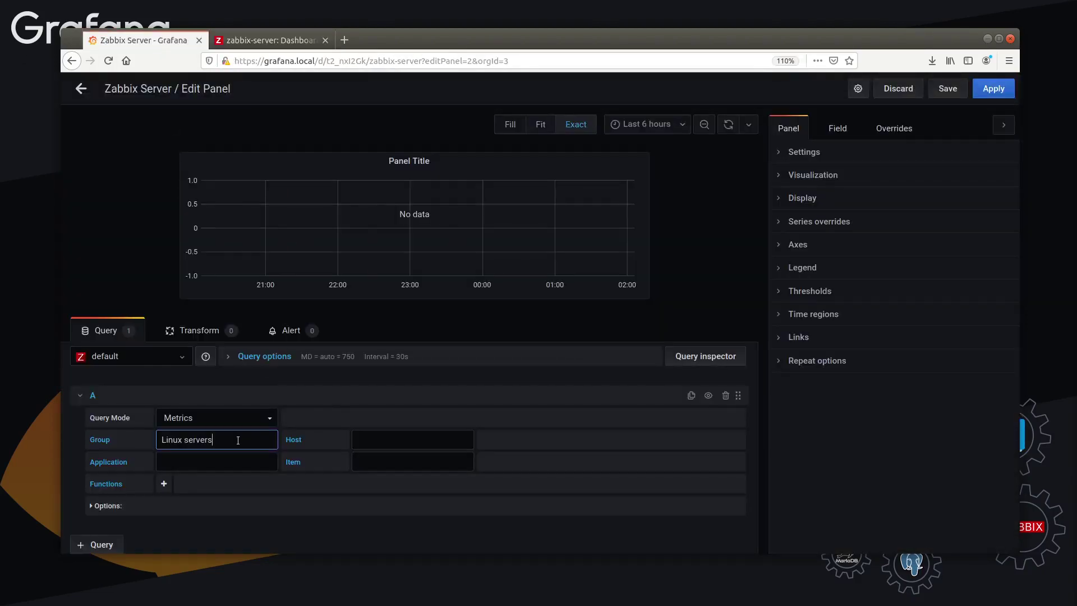
drag(215, 440, 61, 434)
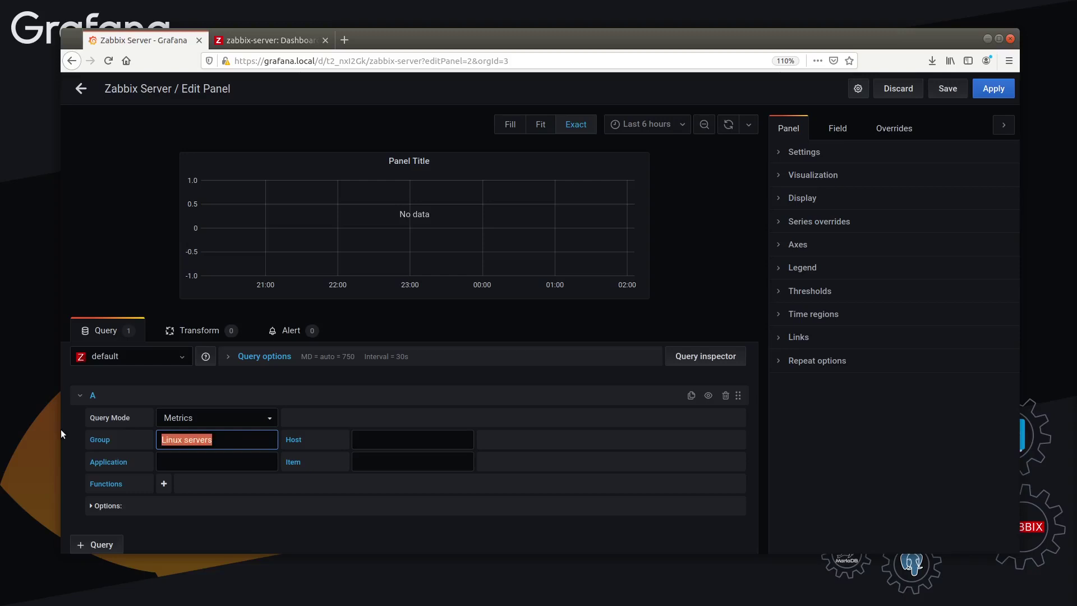
key(BackSpace)
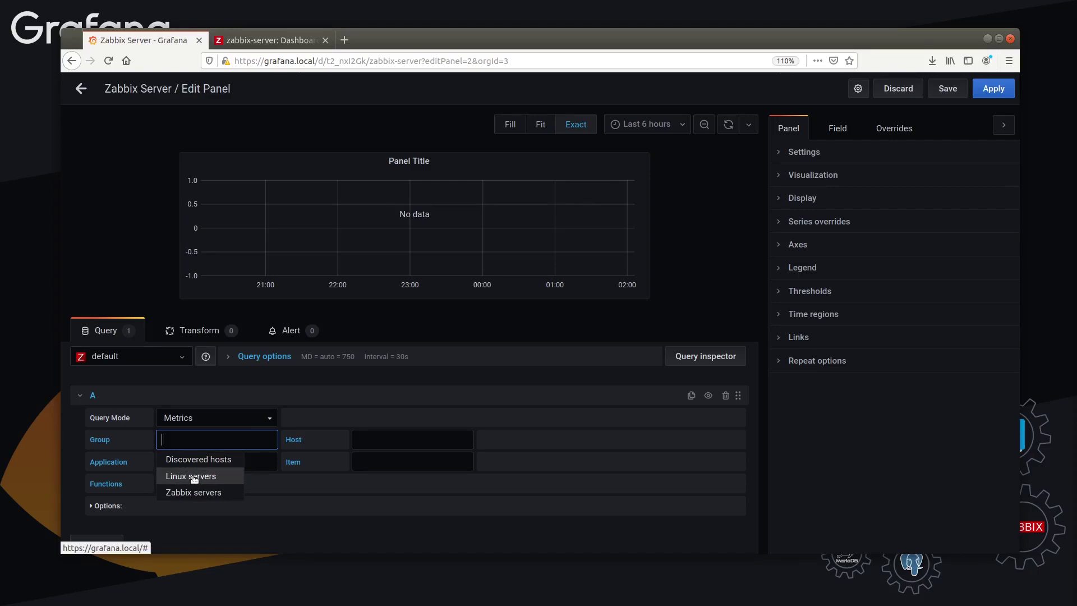
text(servers)
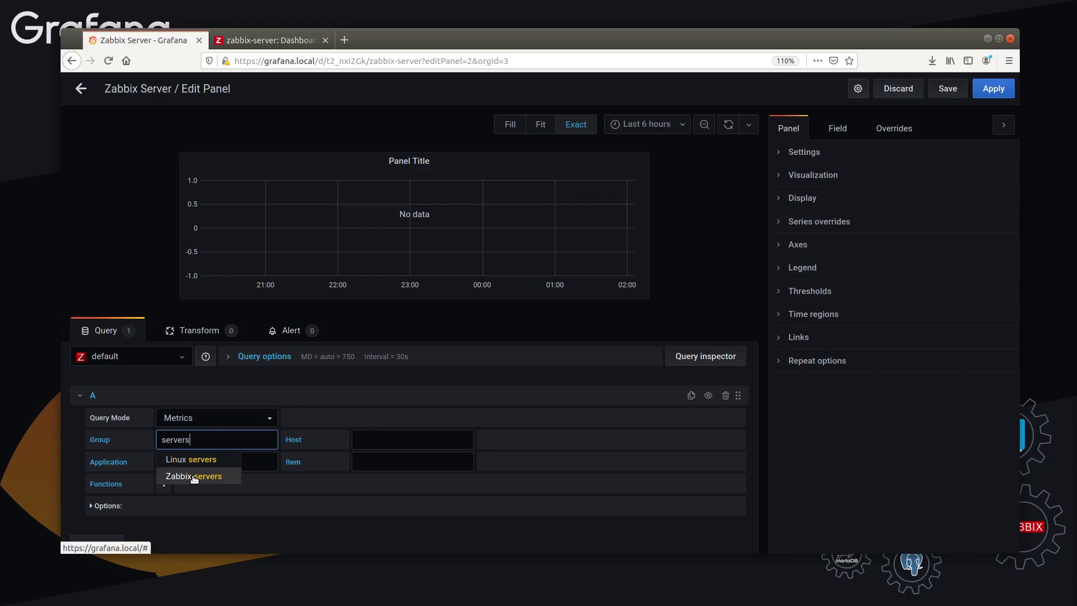
click(194, 479)
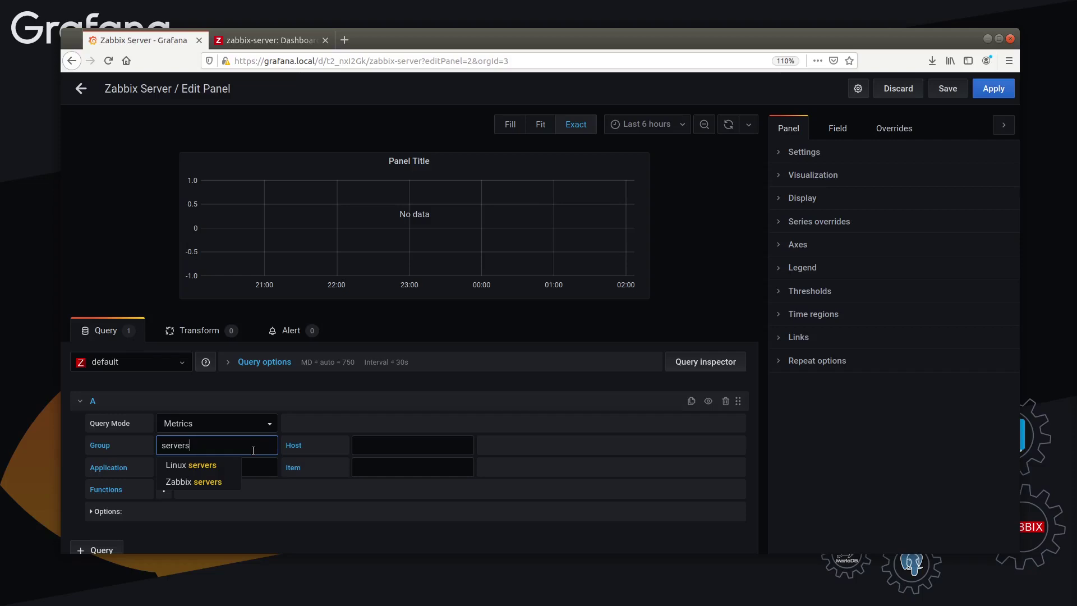
click(210, 484)
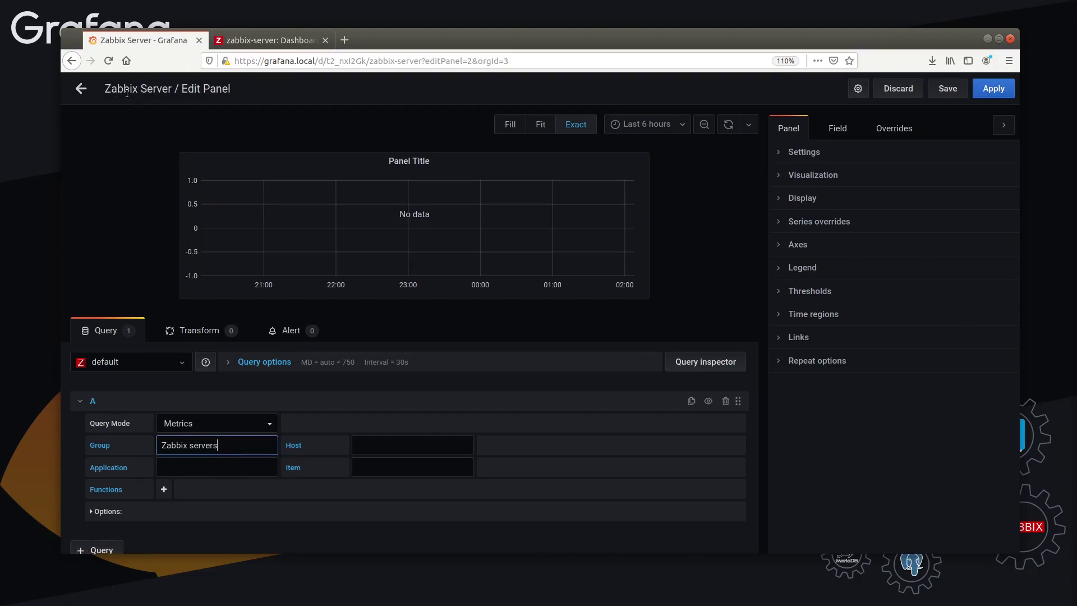
- Set query A's host to Zabbix server and look through the applications available for it
click(395, 445)
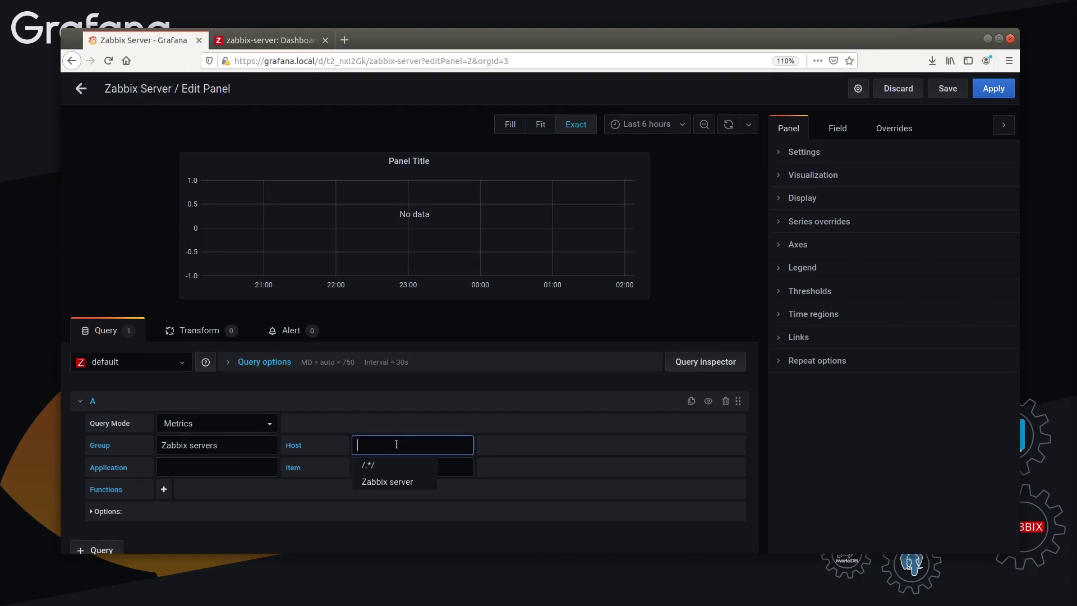
click(384, 481)
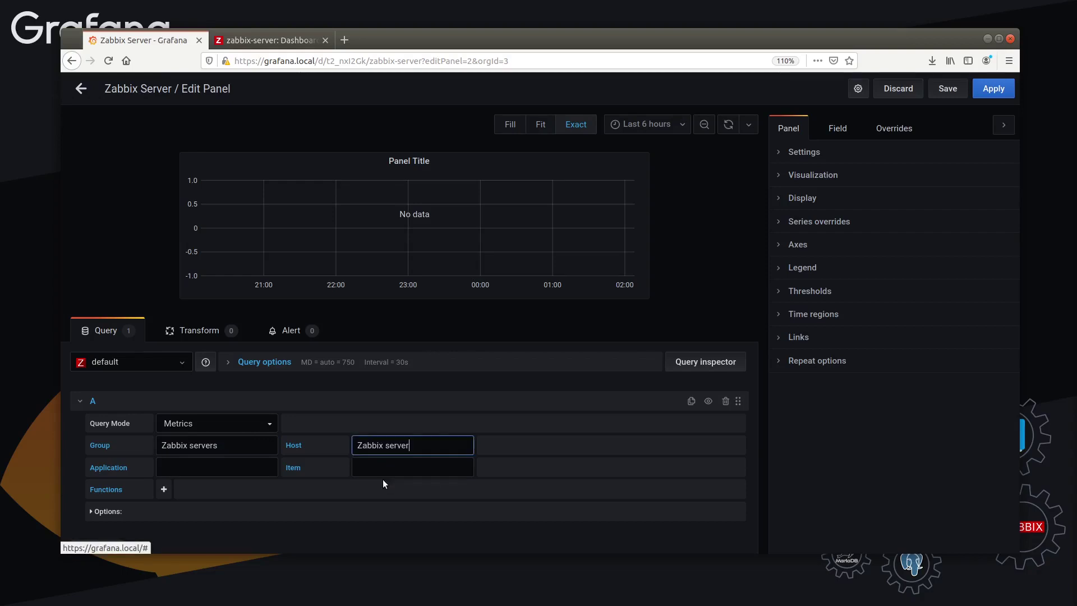
click(225, 468)
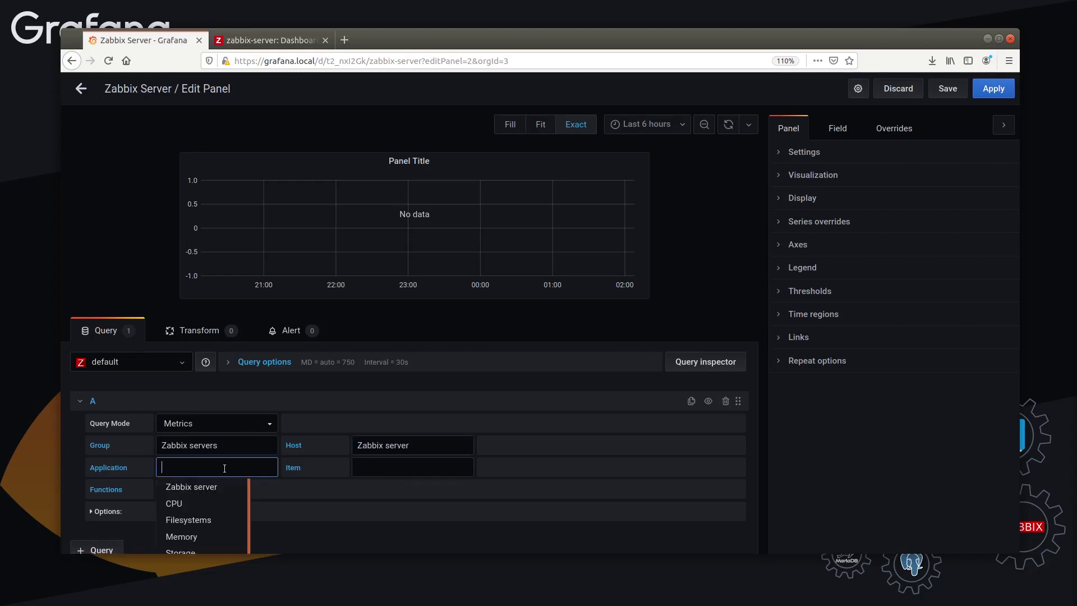
scroll(255, 480, down, 2)
scroll(210, 426, down, 4)
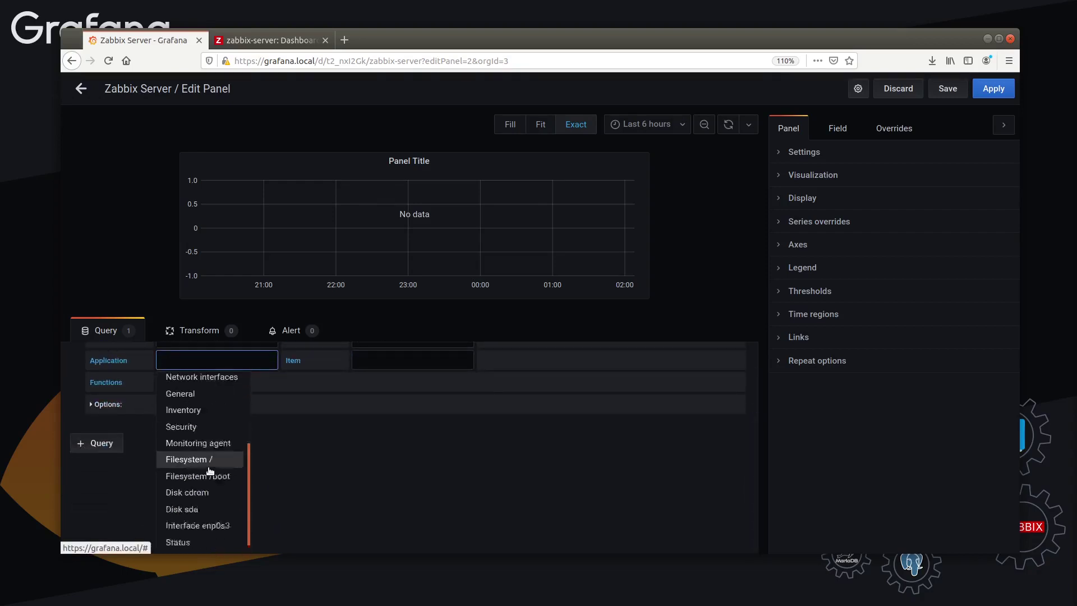
scroll(233, 498, up, 4)
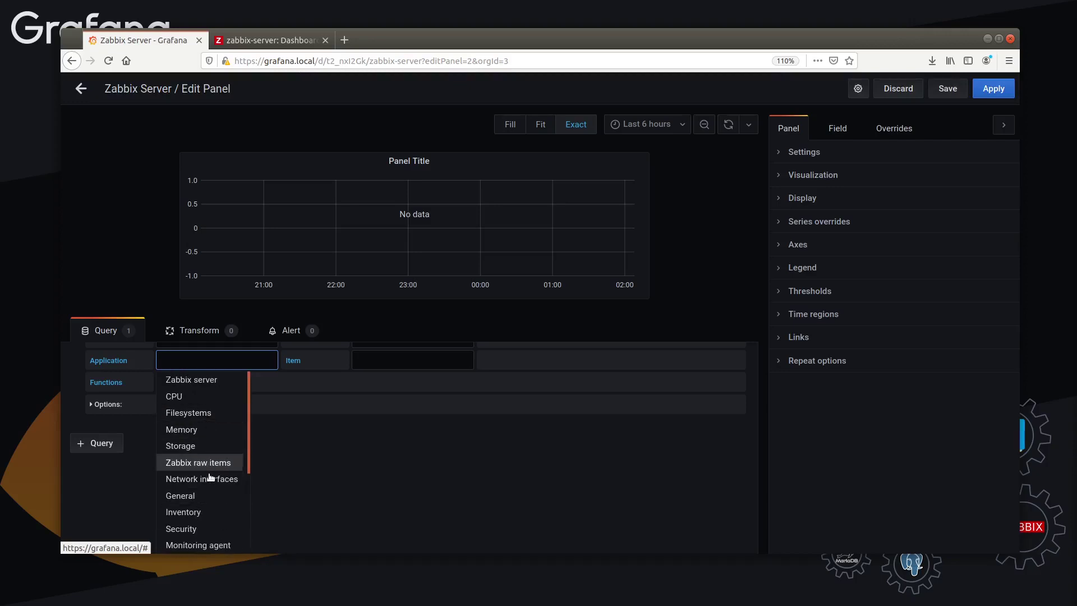
scroll(211, 481, down, 3)
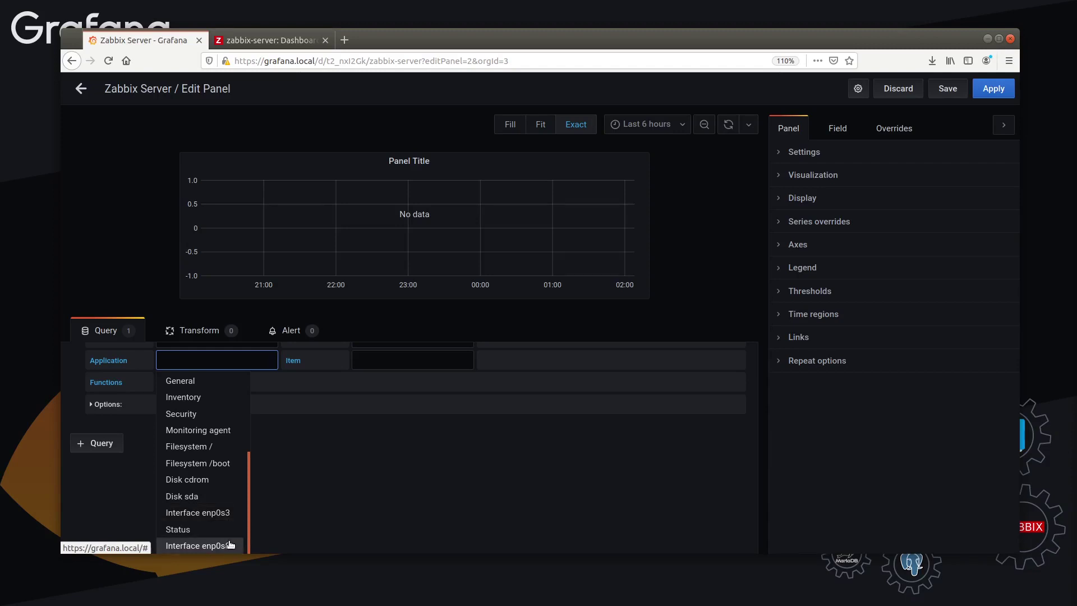
- Switch to Zabbix and filter the Latest data by the host Zabbix server
click(269, 56)
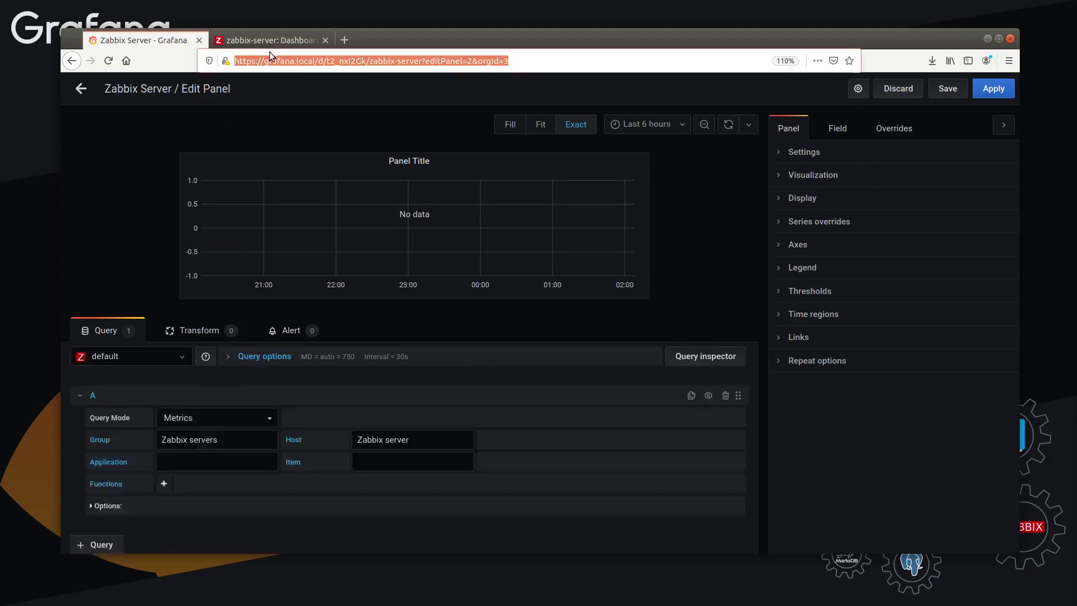
click(269, 40)
mouse_move(97, 191)
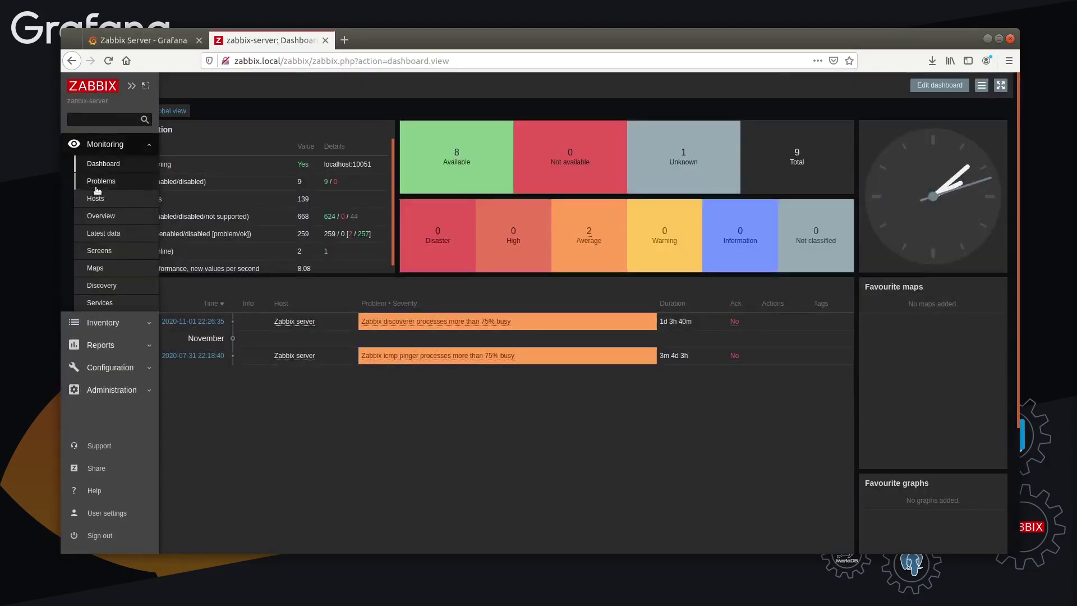
click(104, 234)
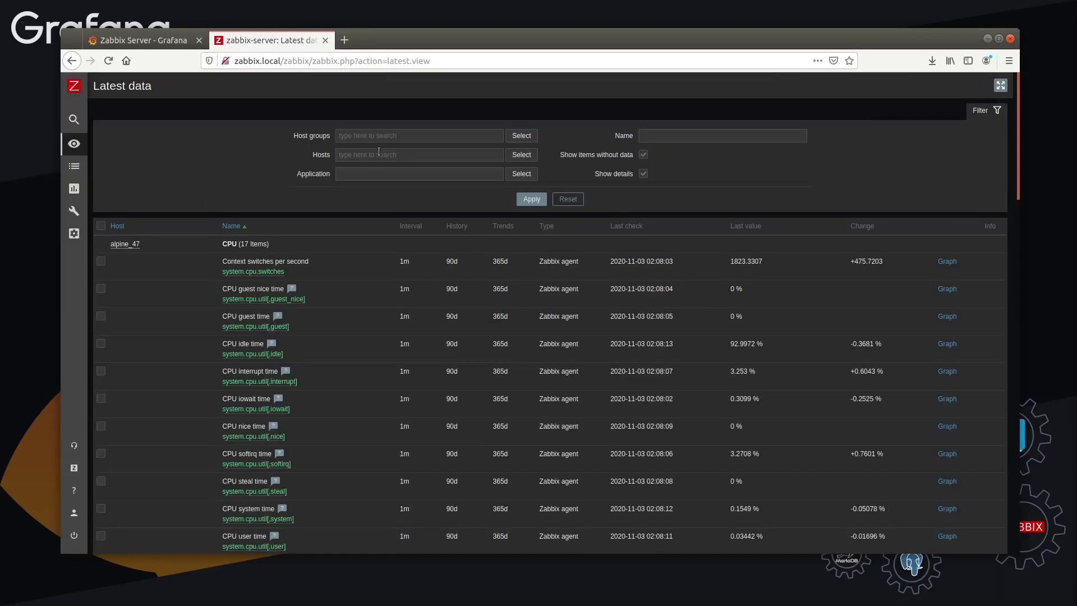
click(378, 152)
text(zabb)
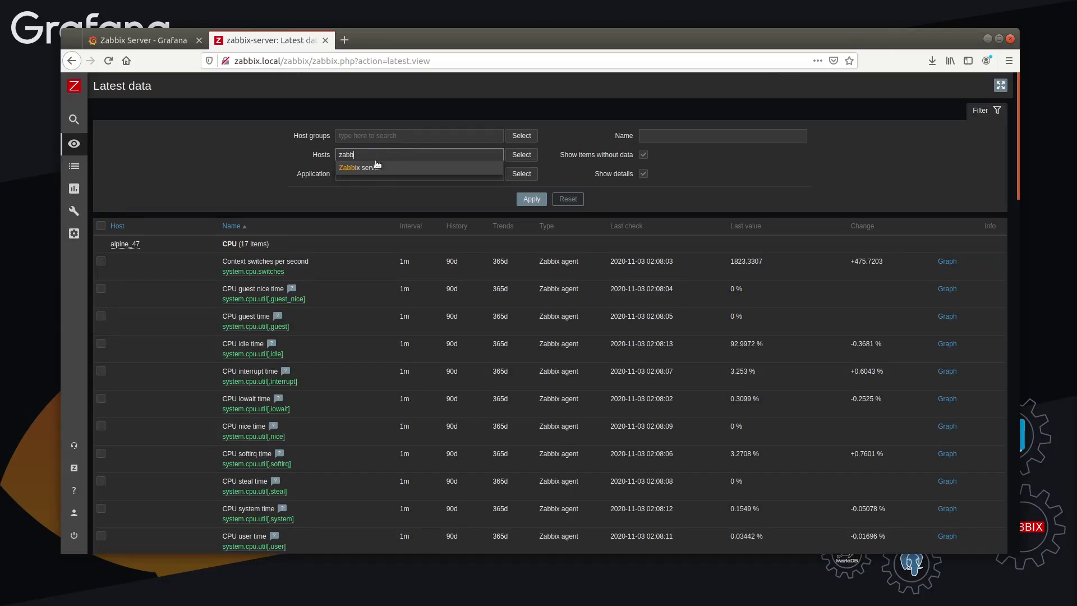
click(375, 168)
click(384, 154)
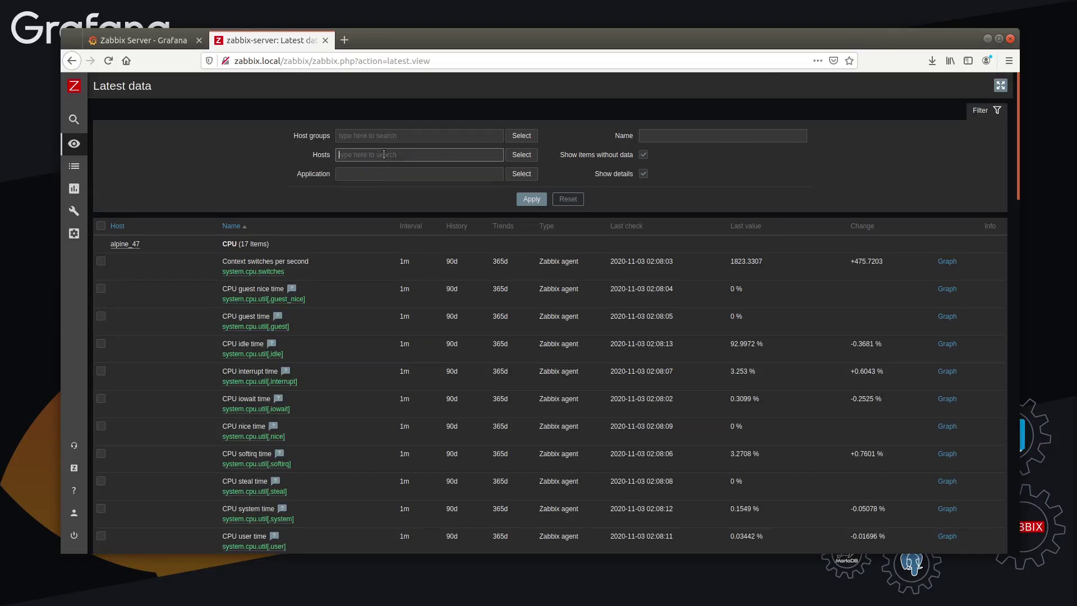
text(zabb)
click(372, 168)
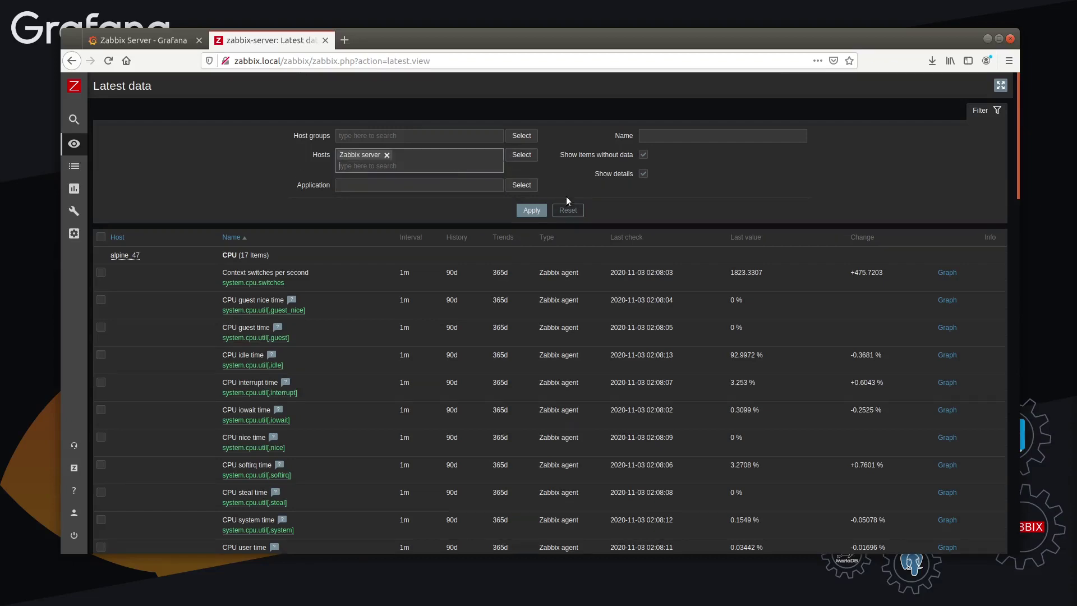
click(532, 211)
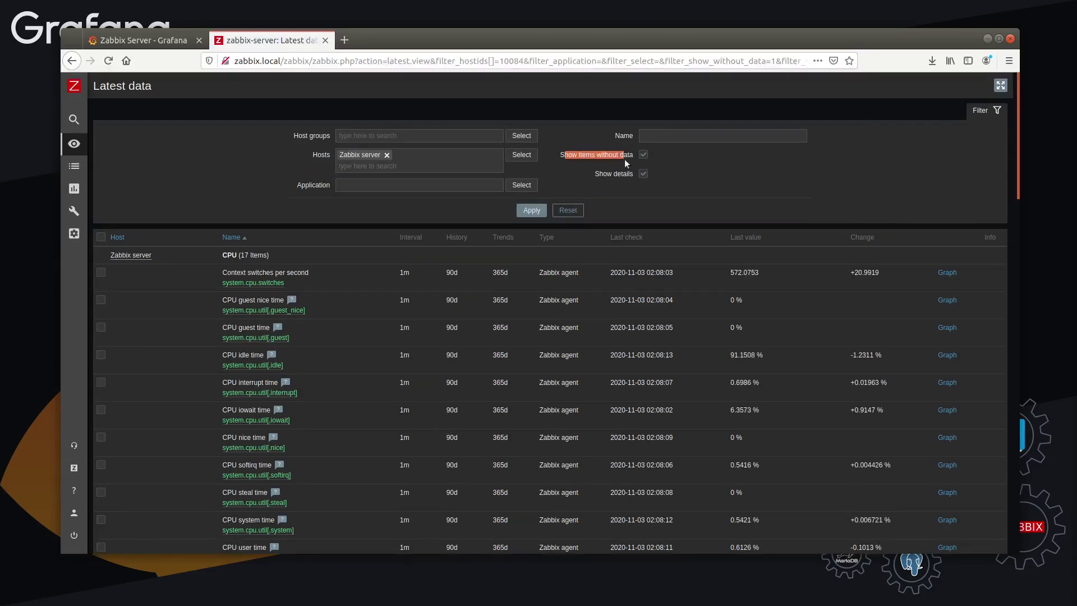
- Examine the Zabbix server host's latest data, noting how the items are grouped by application
click(595, 174)
scroll(804, 192, down, 4)
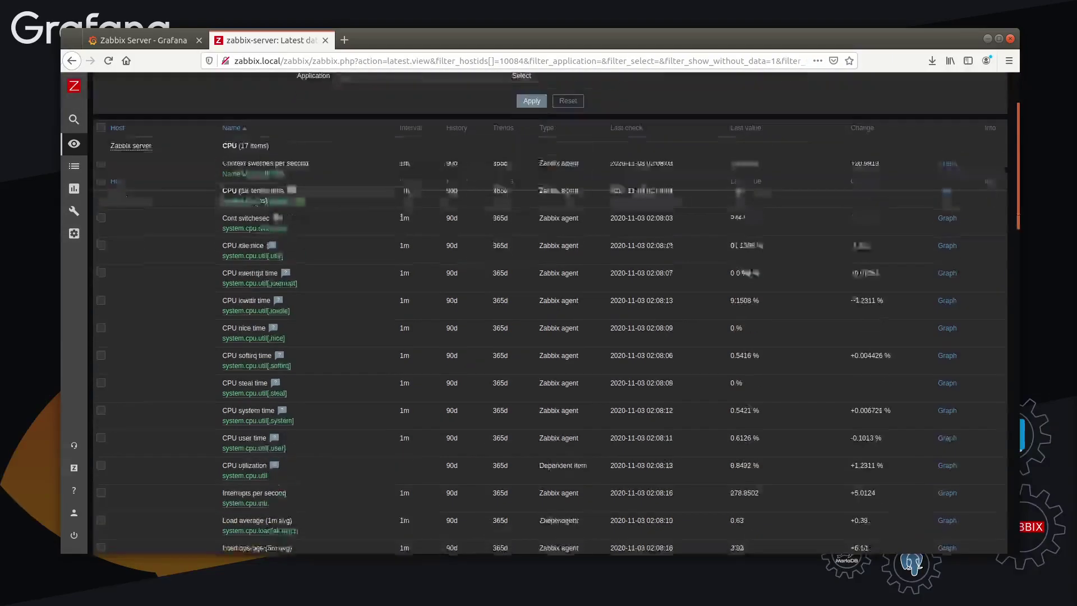
scroll(359, 214, up, 3)
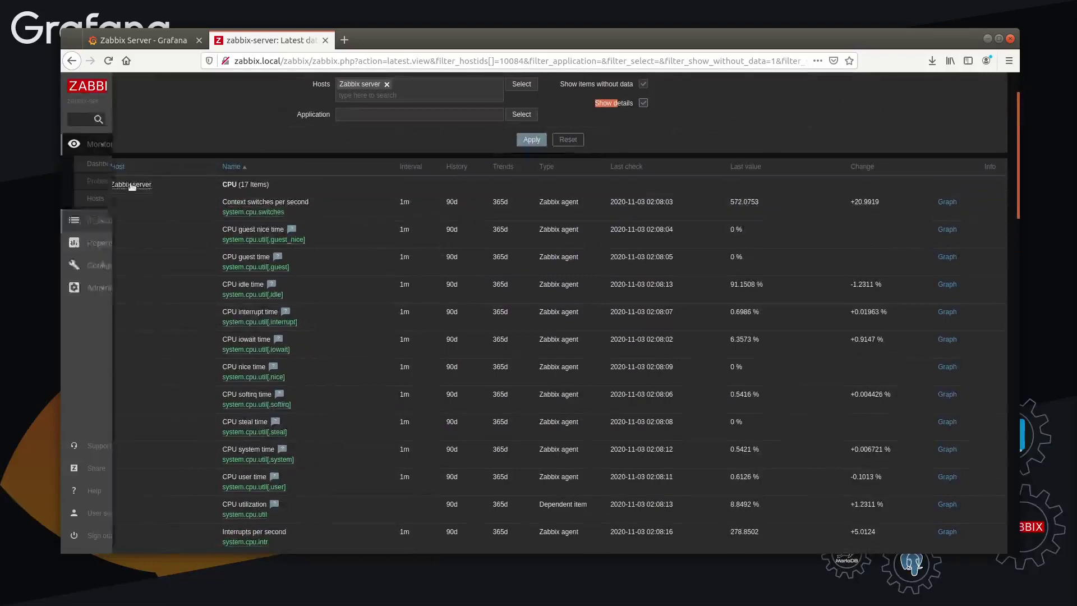
click(219, 187)
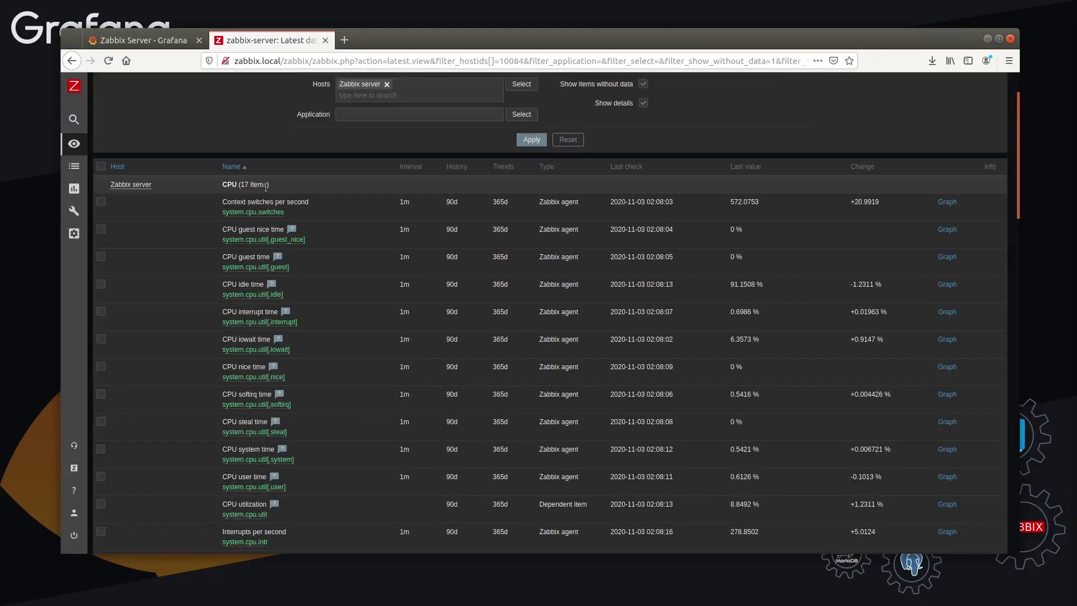
scroll(239, 192, down, 8)
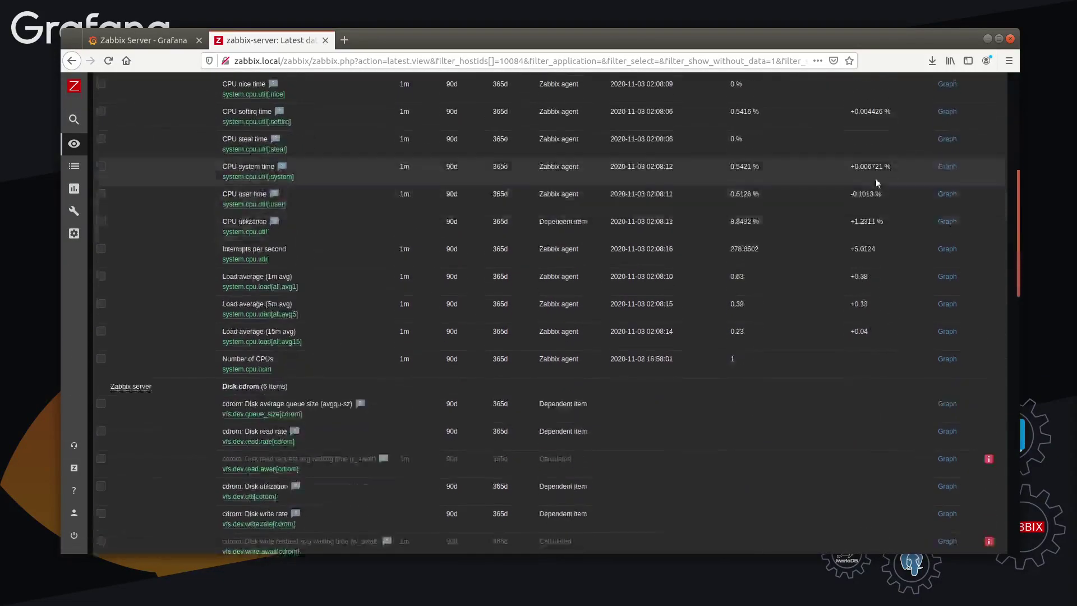
scroll(305, 260, down, 6)
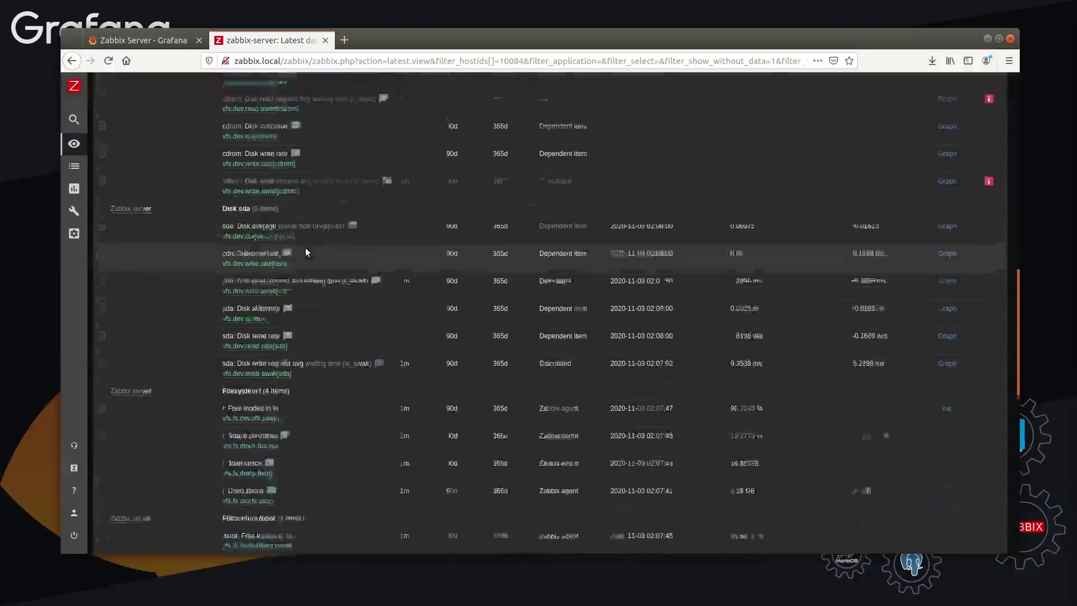
scroll(1006, 443, down, 6)
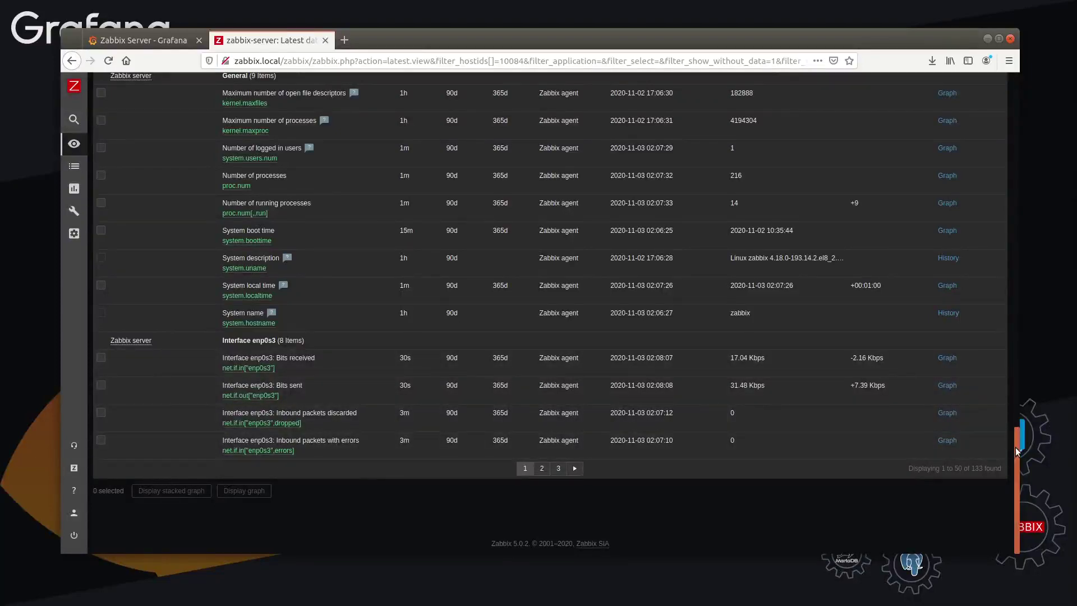
drag(1015, 447, 1018, 92)
- Filter the host's latest data by the application Interface
click(408, 186)
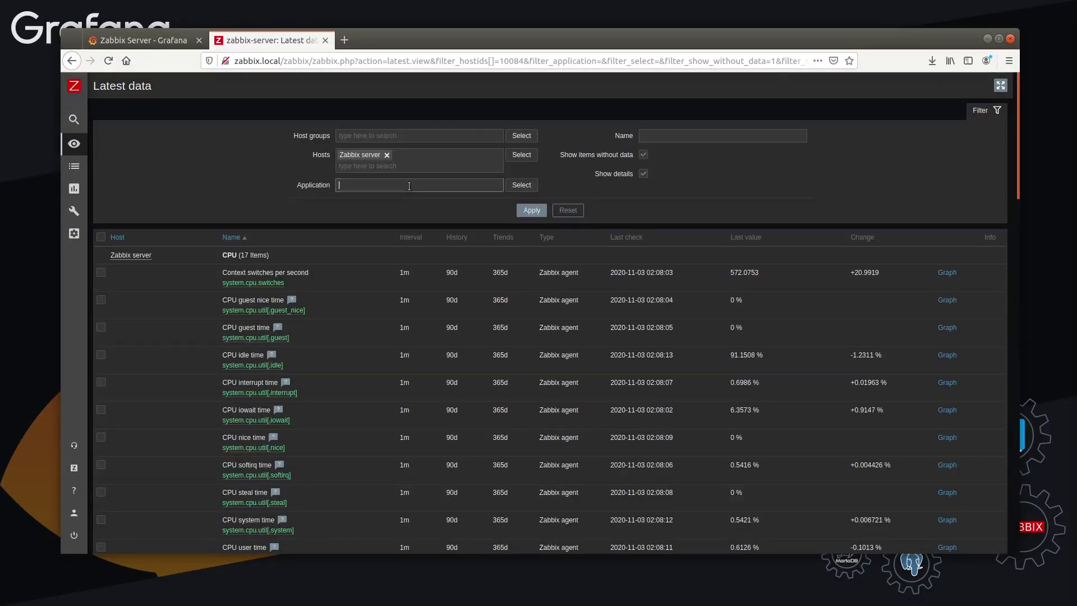
text(Interface)
key(Return)
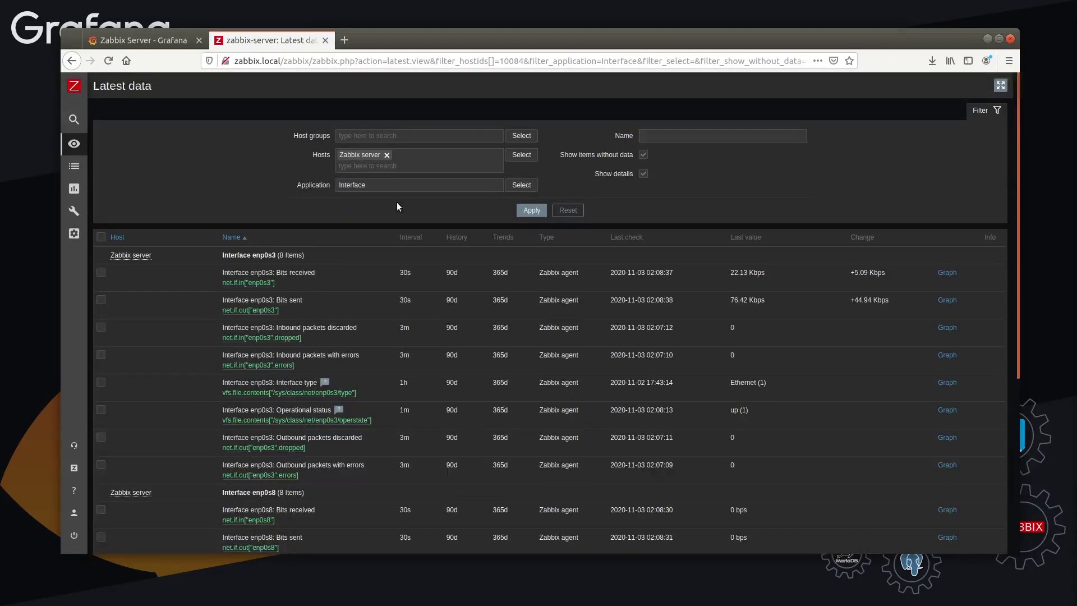
- Compare the items and latest values of the enp0s3 and enp0s8 network interfaces
scroll(396, 207, down, 2)
double_click(257, 185)
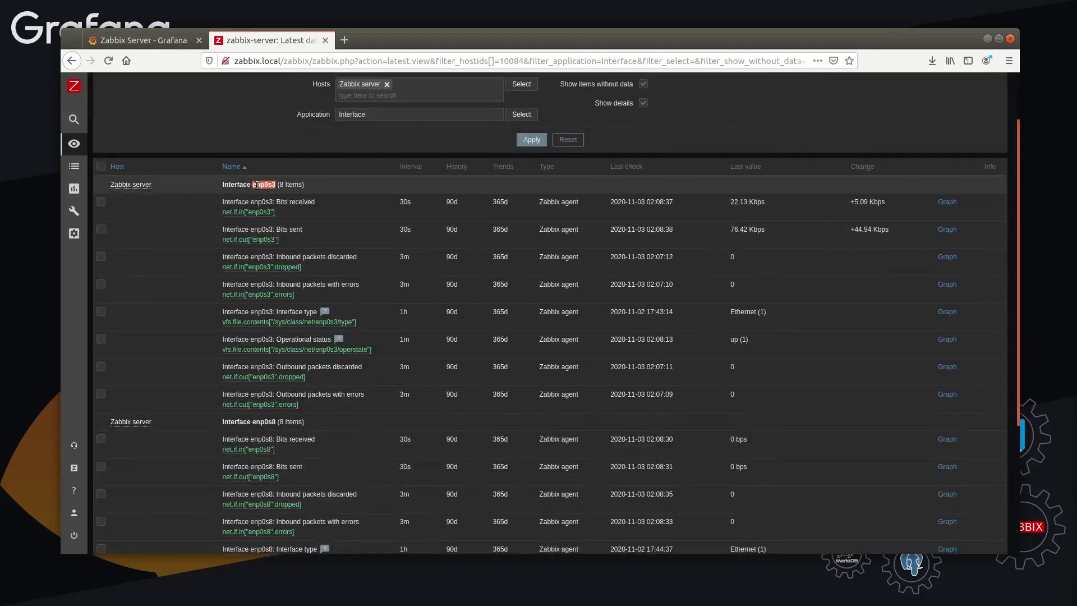
scroll(752, 258, down, 3)
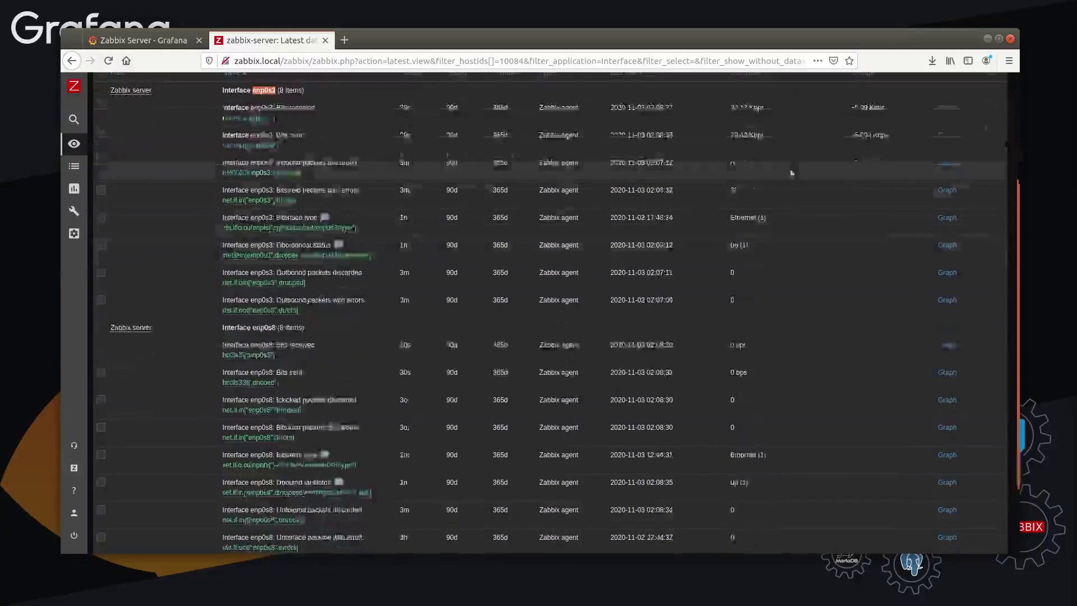
scroll(759, 254, up, 2)
drag(728, 178, 878, 359)
scroll(871, 359, down, 3)
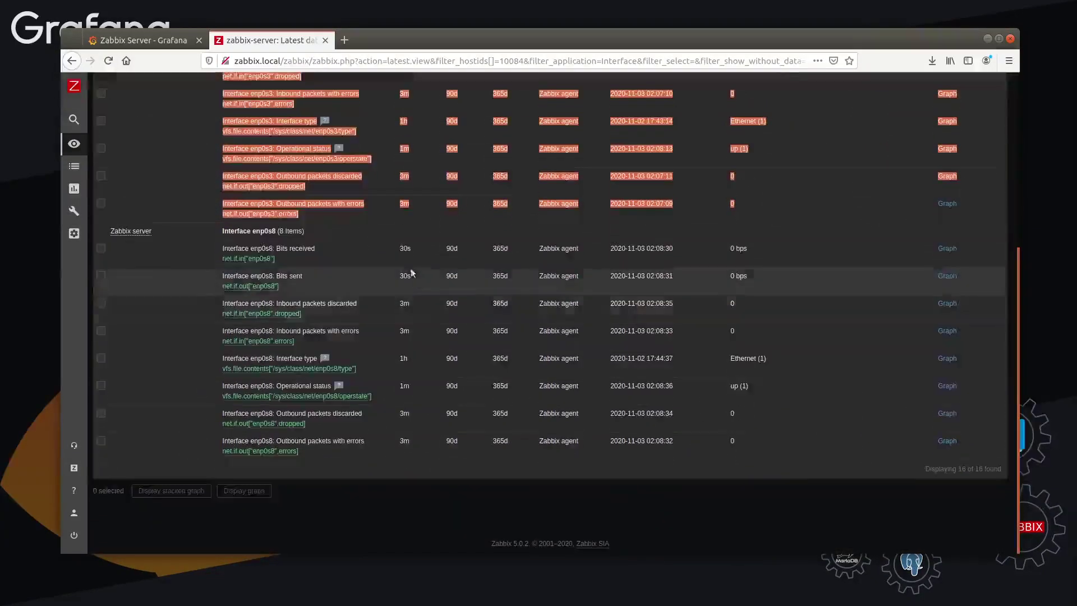
drag(702, 255, 652, 268)
click(652, 268)
scroll(650, 271, up, 5)
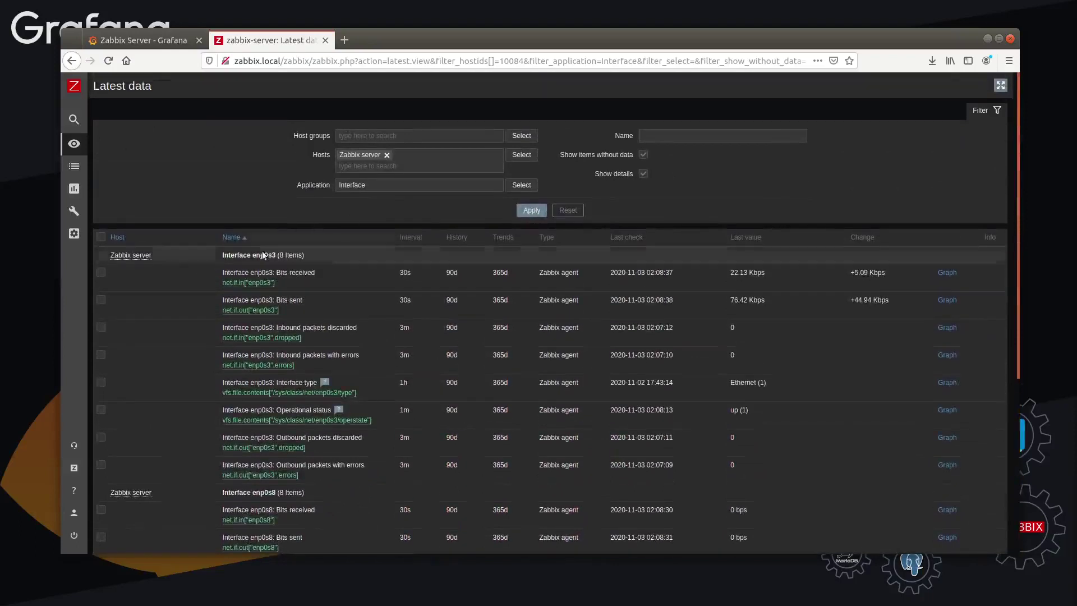
- Copy the application name Interface enp0s3 from Zabbix and set it as query A's application in Grafana
double_click(258, 256)
drag(236, 256, 271, 256)
key(ctrl+c)
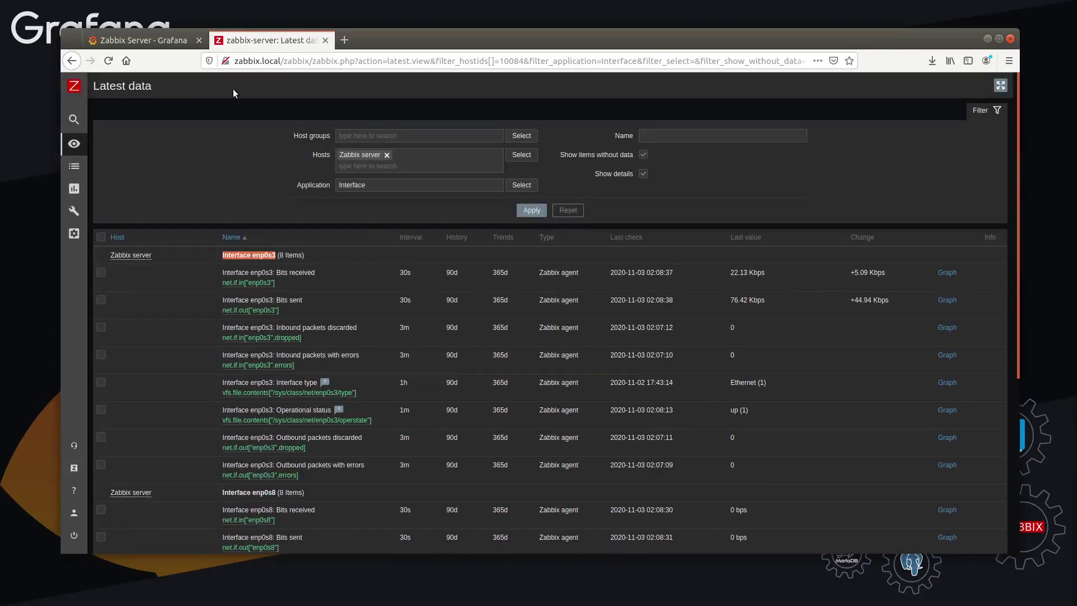
click(140, 41)
click(234, 459)
key(ctrl+v)
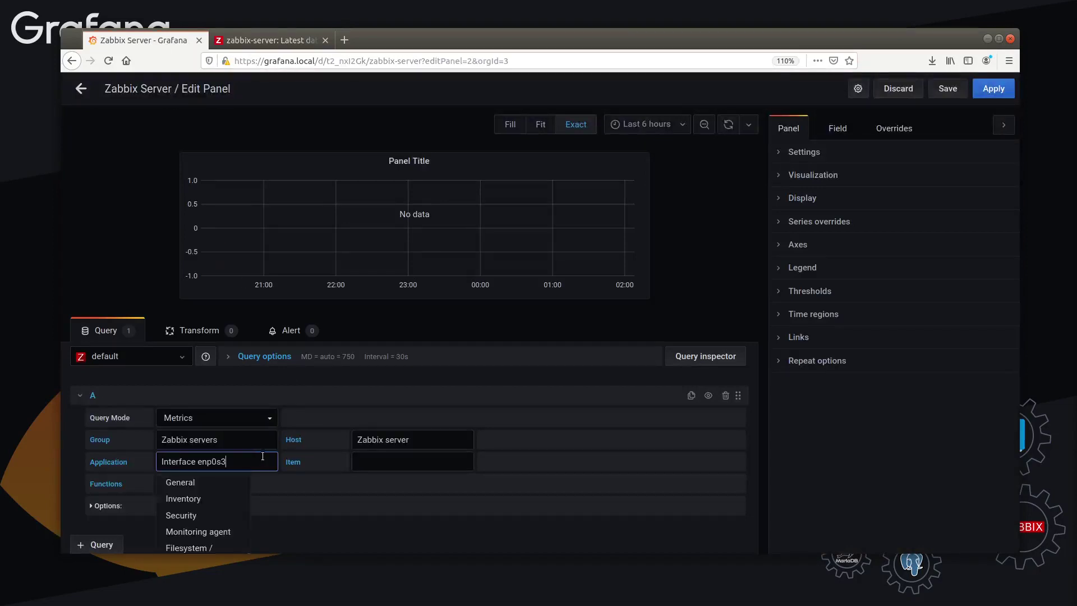
click(222, 481)
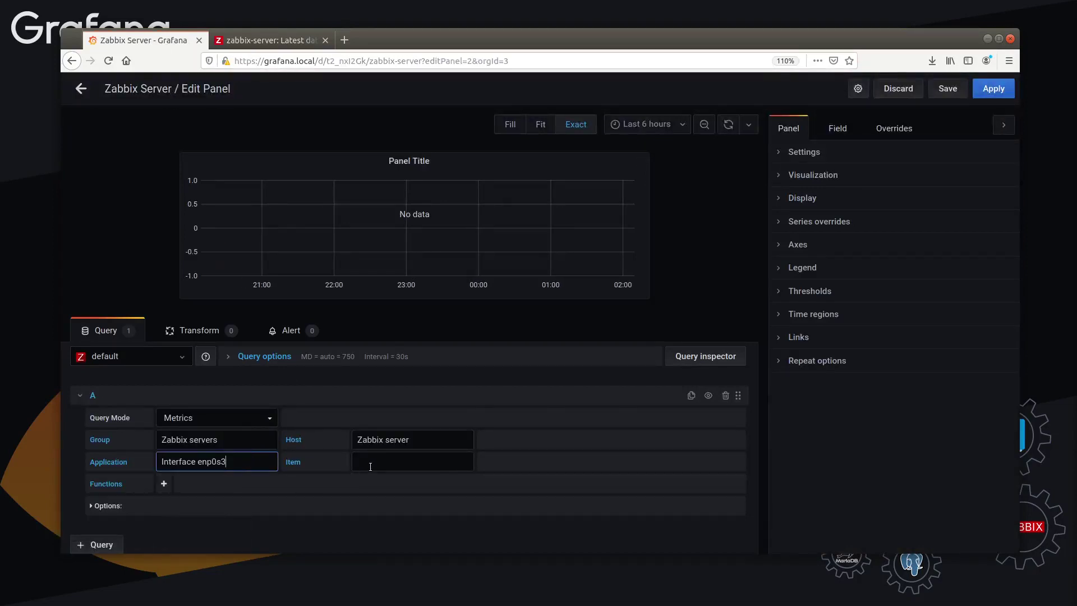
- Set query A's item to Interface enp0s3: Bits received and the time range to Last 1 hour
click(412, 461)
scroll(622, 430, down, 1)
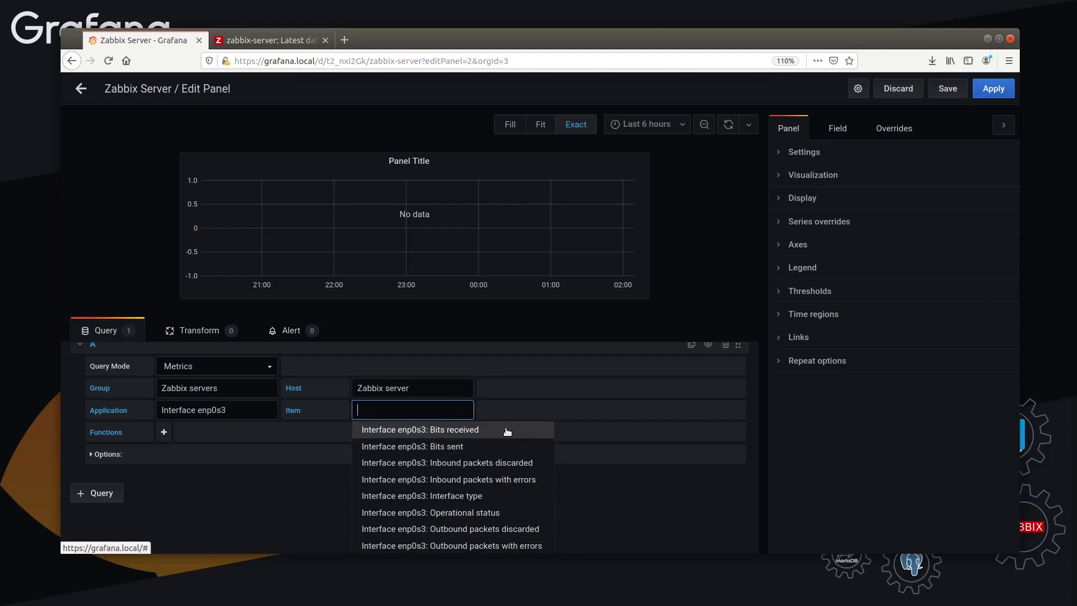
click(452, 429)
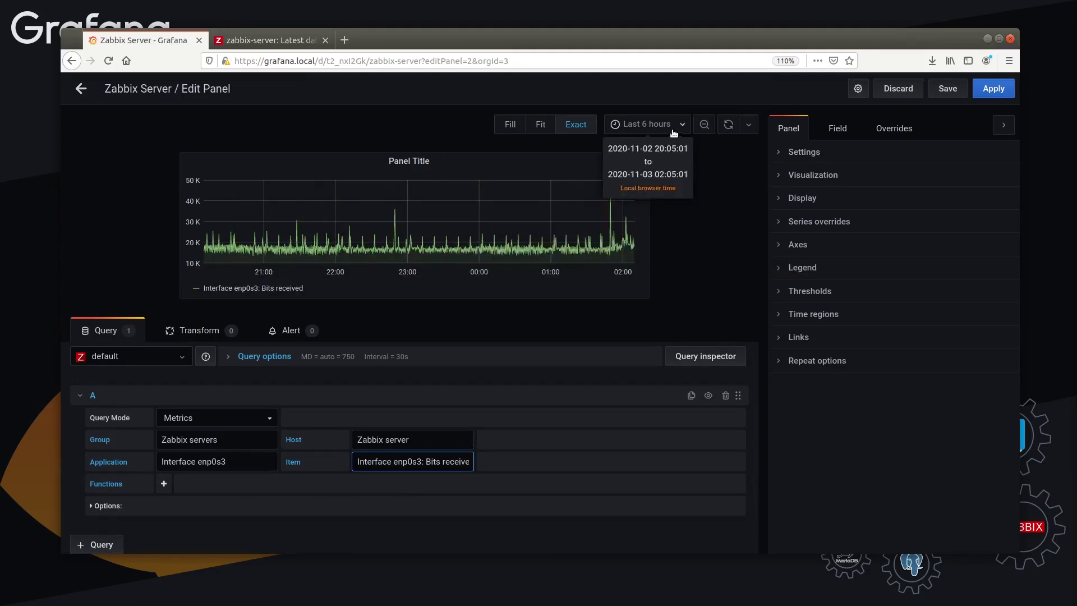
click(645, 124)
click(640, 233)
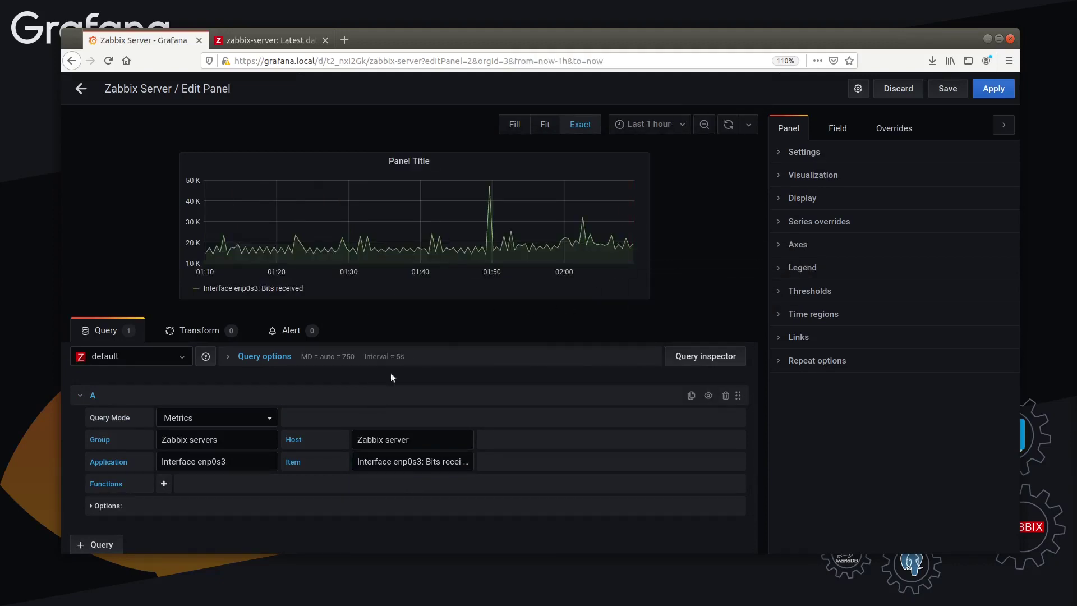
click(431, 466)
click(431, 466)
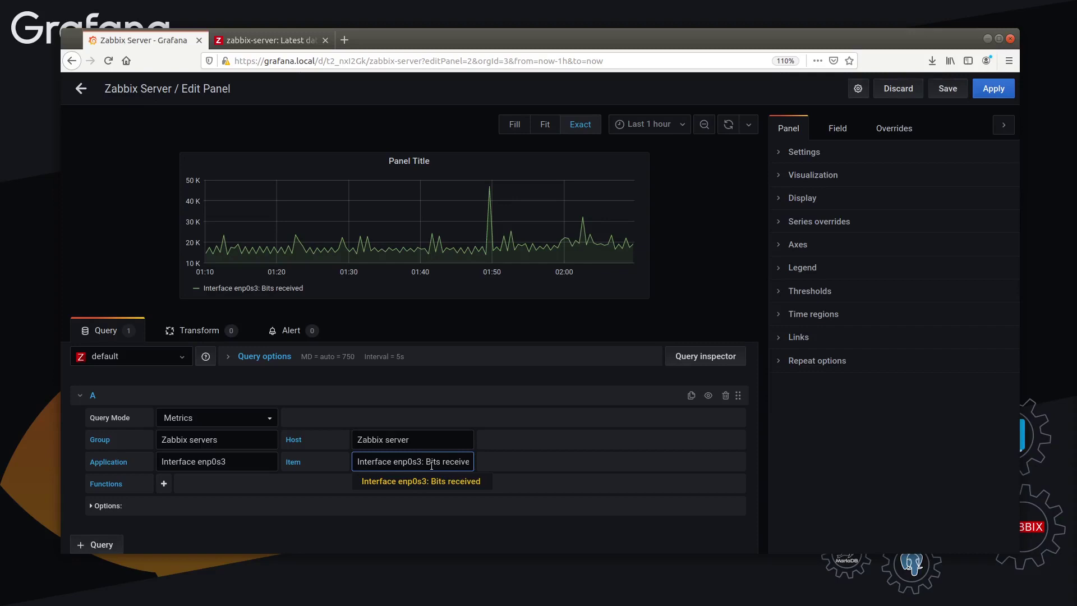
- Search the web for "regexp" in a new browser page
click(345, 40)
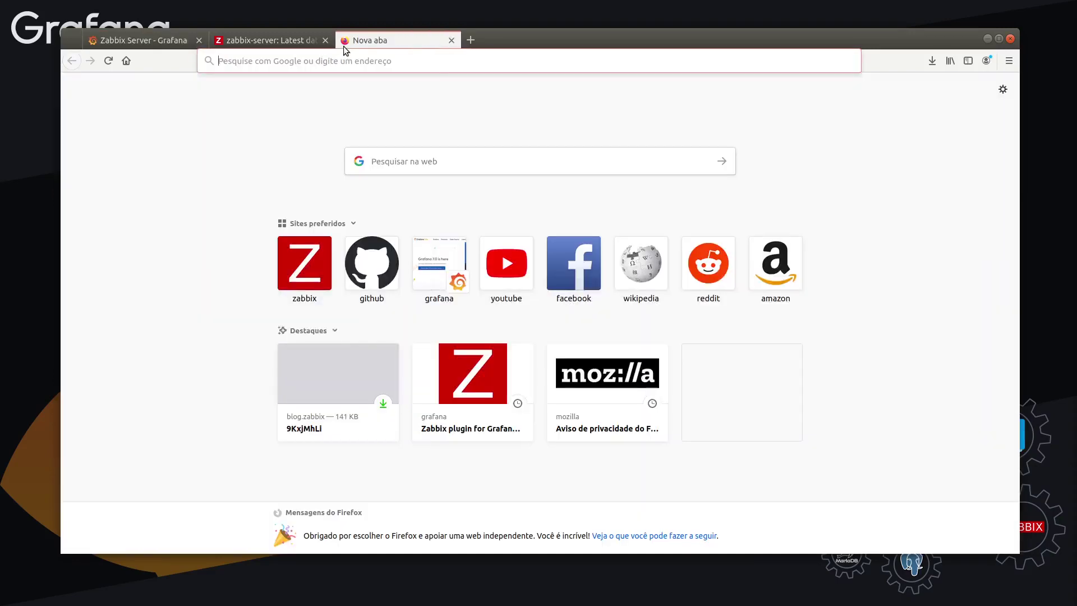
text(regexp)
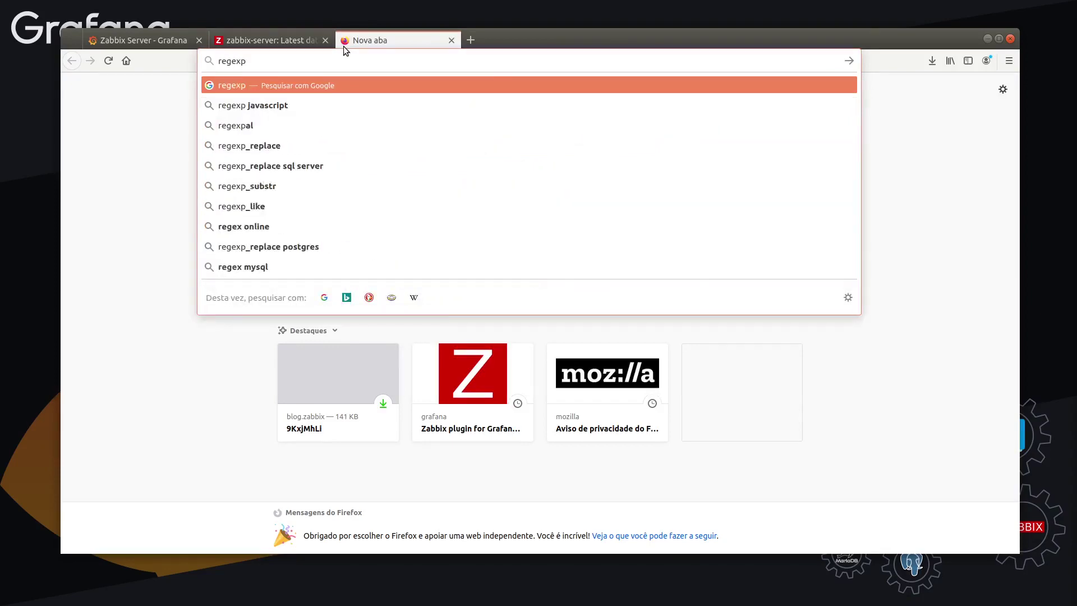
key(Return)
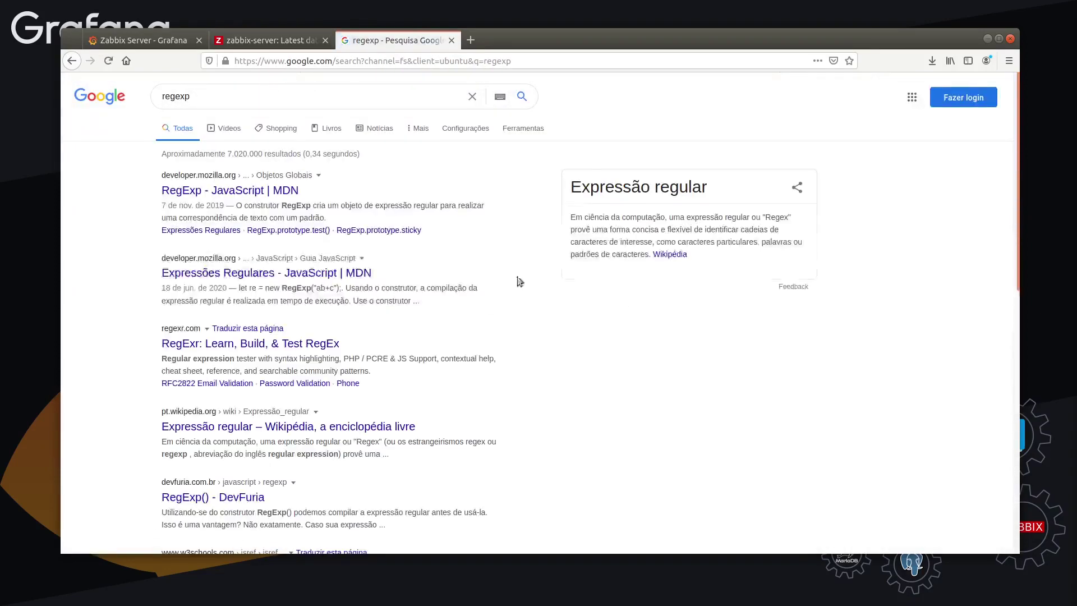
- Search the web for regex101 and open the Regex101 online tester
drag(572, 186, 708, 188)
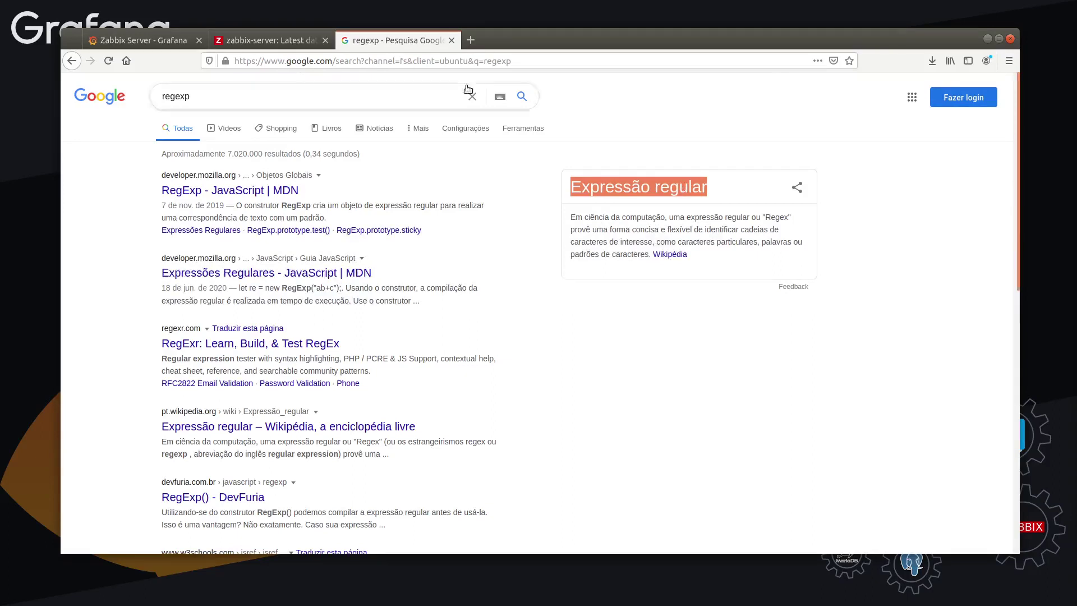
click(457, 58)
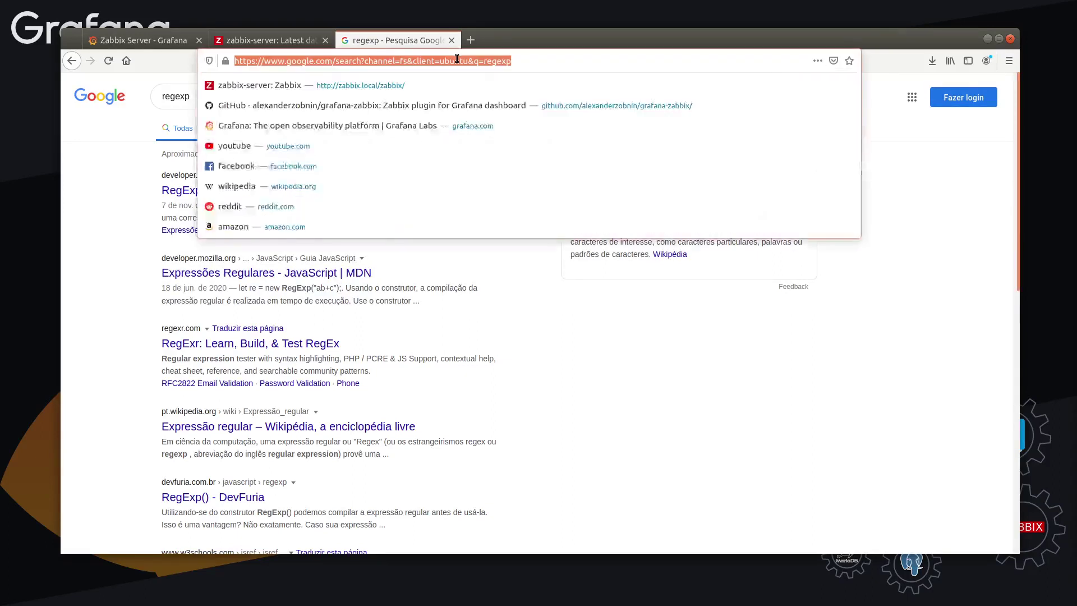
text(regex)
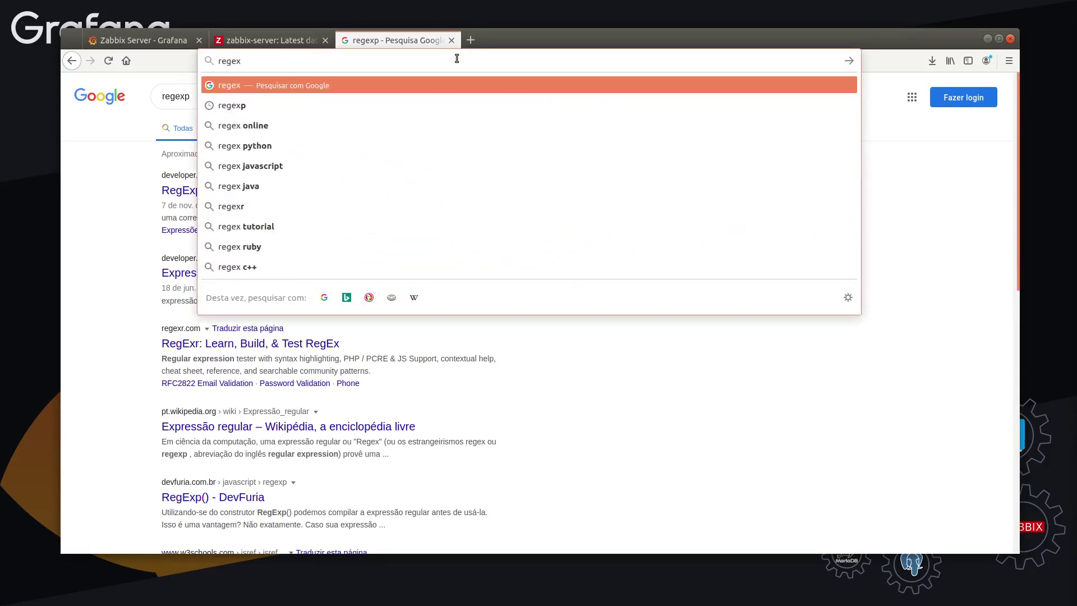
text(101)
key(Return)
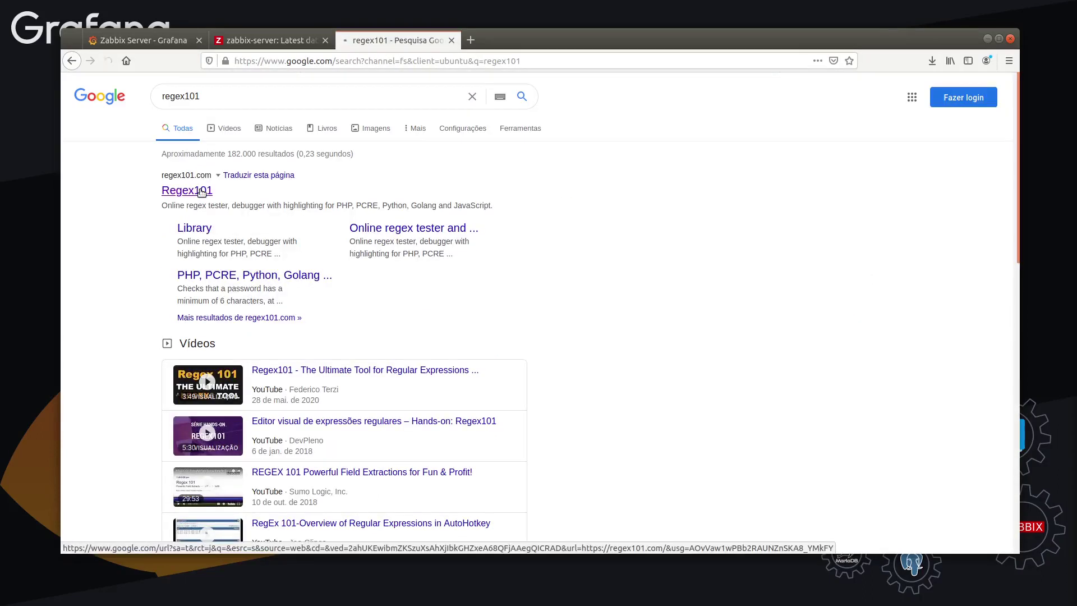
click(201, 192)
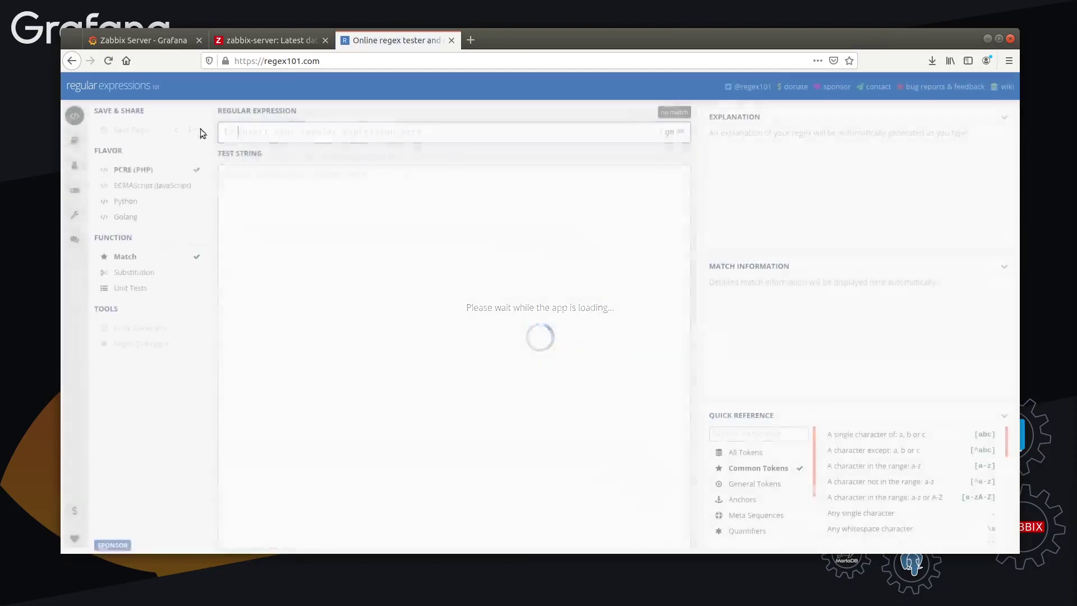
- Explore the ECMAScript (JavaScript), Python, Golang and PCRE (PHP) regex flavors, ending on ECMAScript, and compare with the Zabbix interface items
click(102, 153)
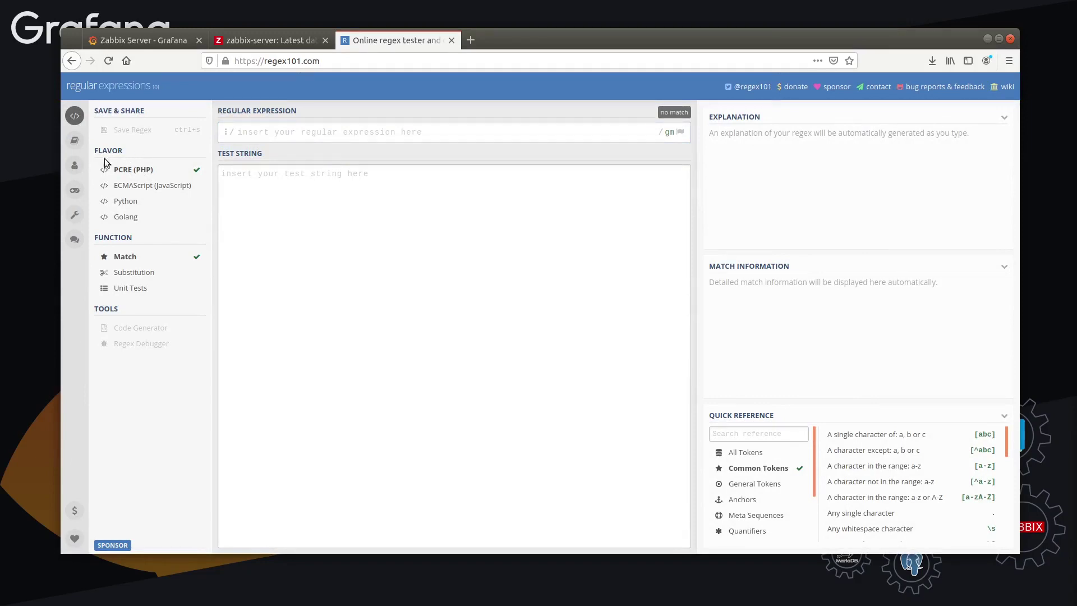
click(138, 185)
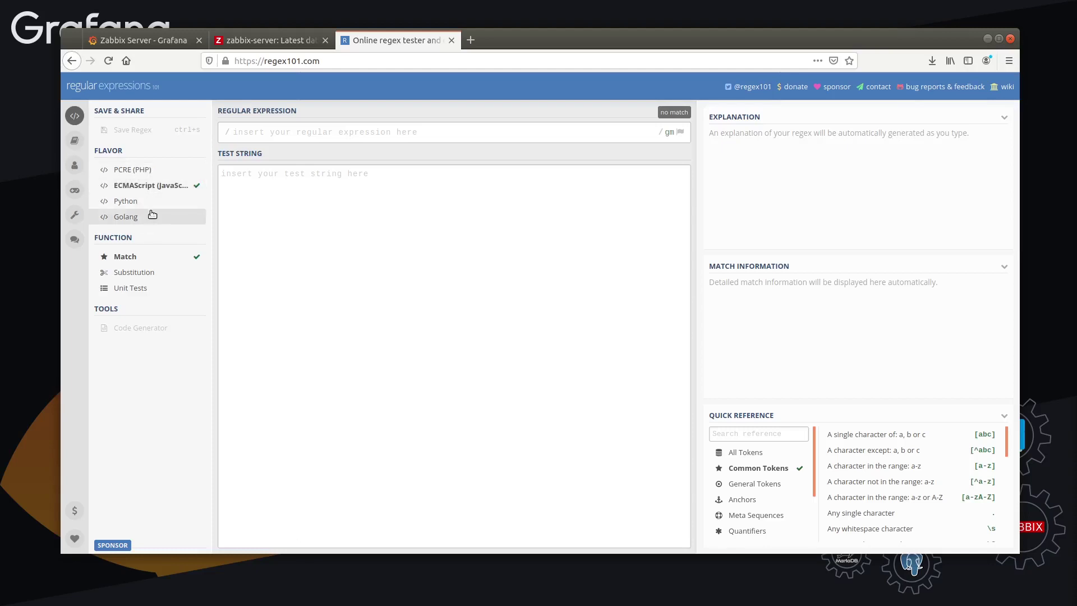
click(151, 201)
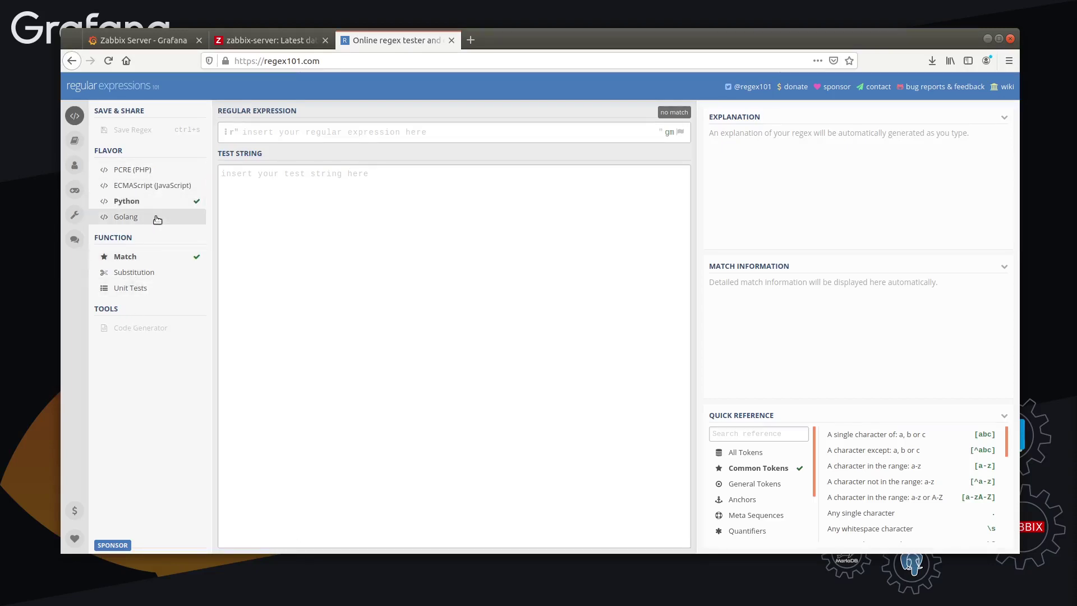
click(157, 219)
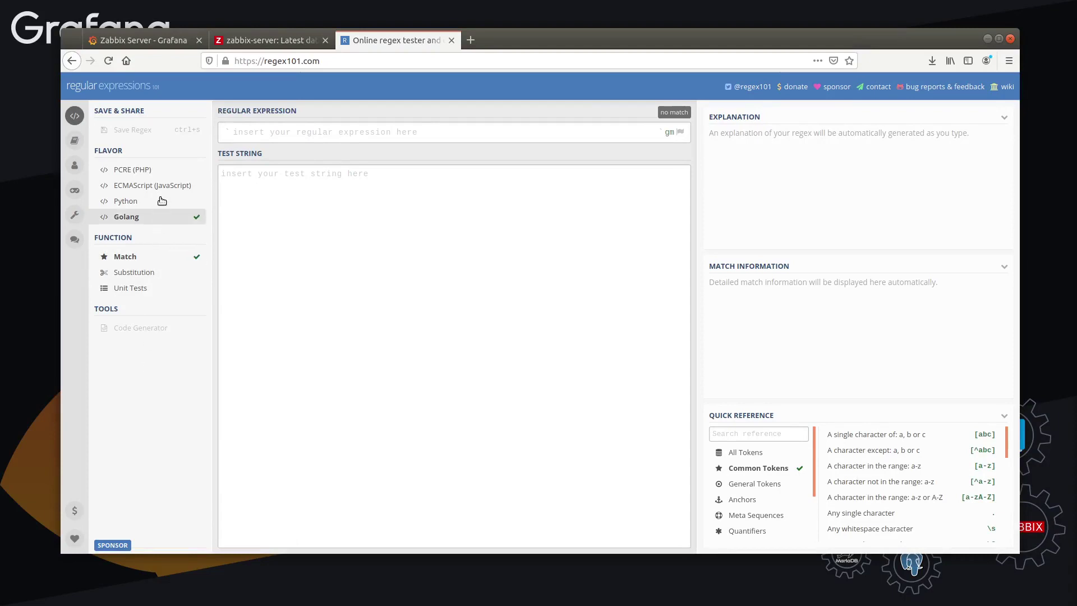
click(247, 40)
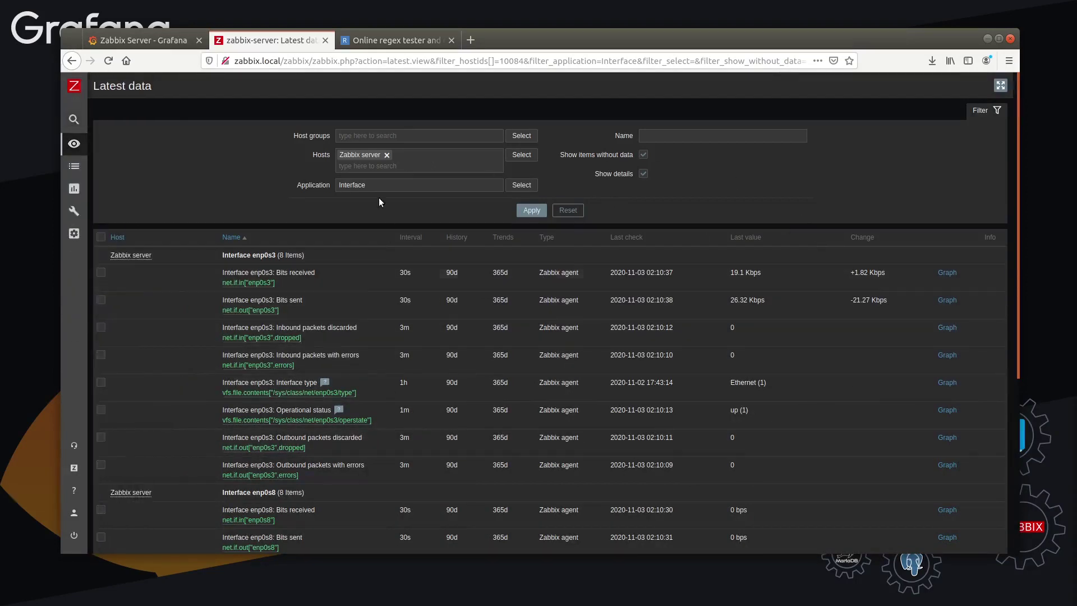
click(387, 41)
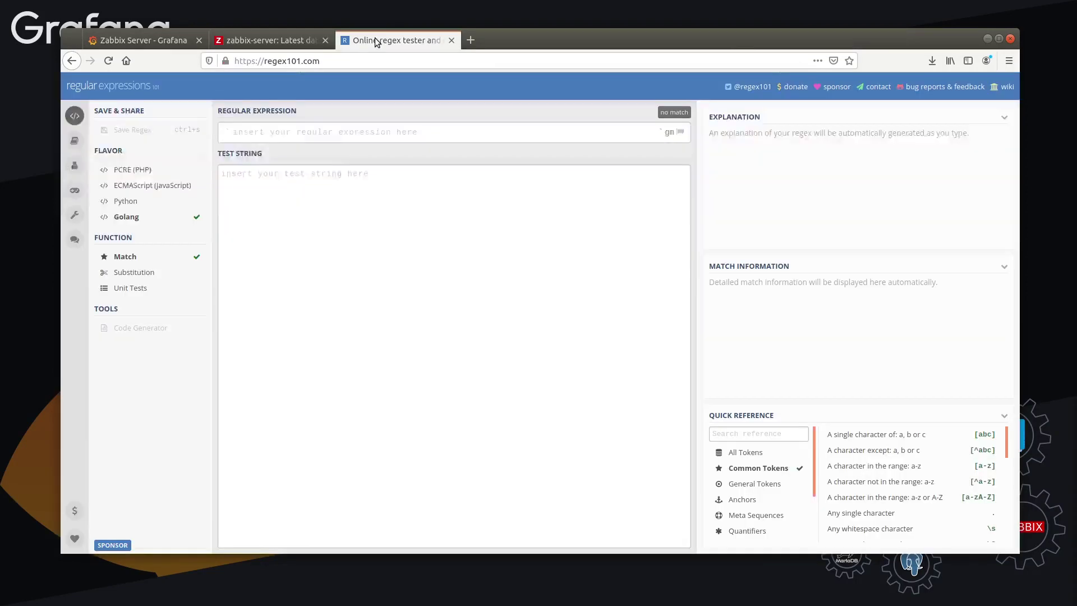
click(133, 170)
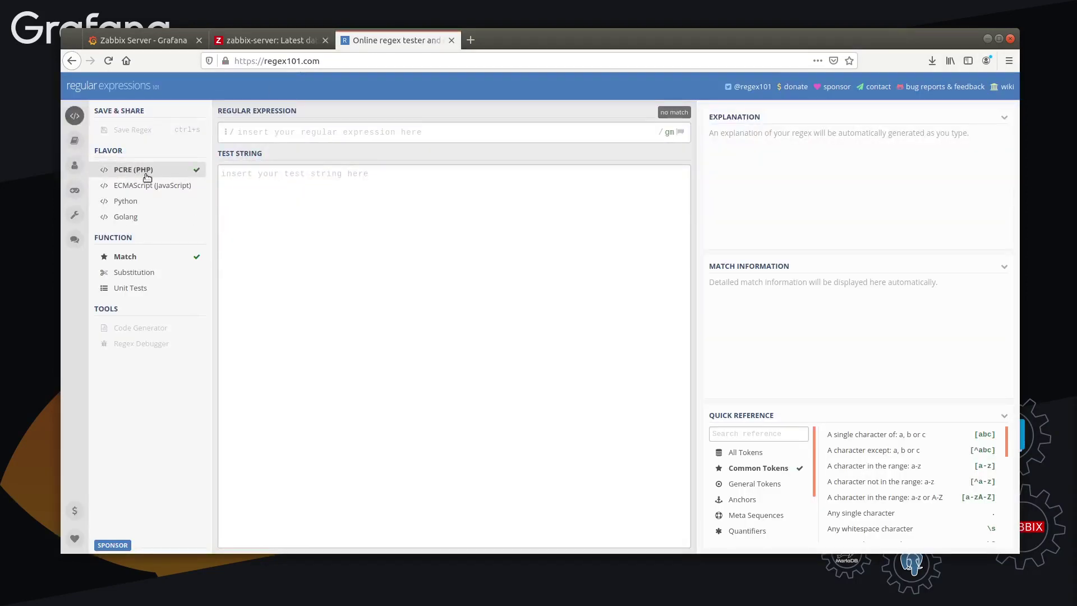
click(256, 45)
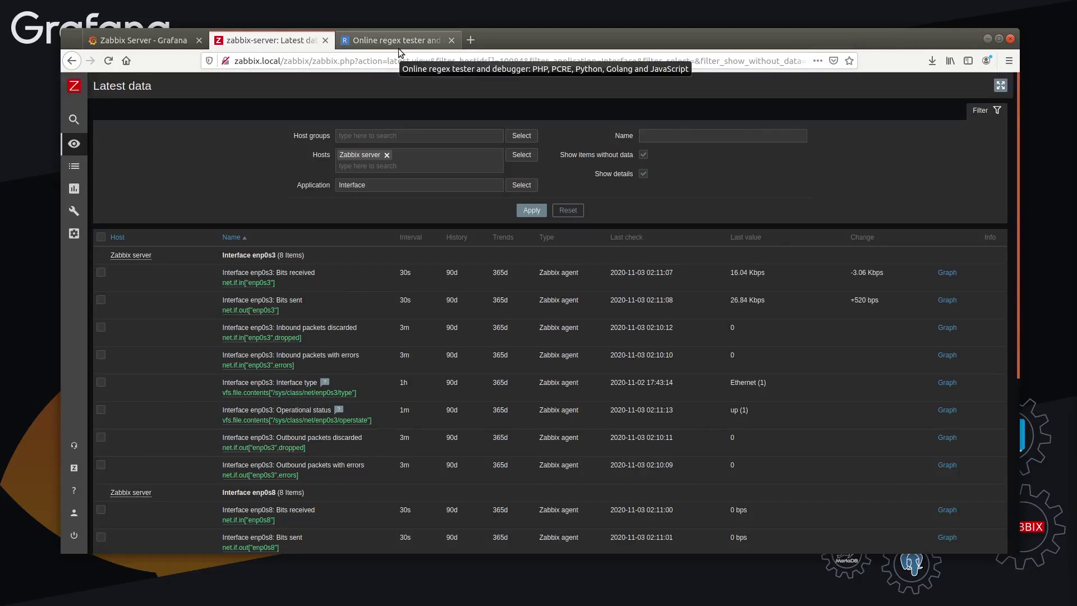
click(399, 48)
click(121, 190)
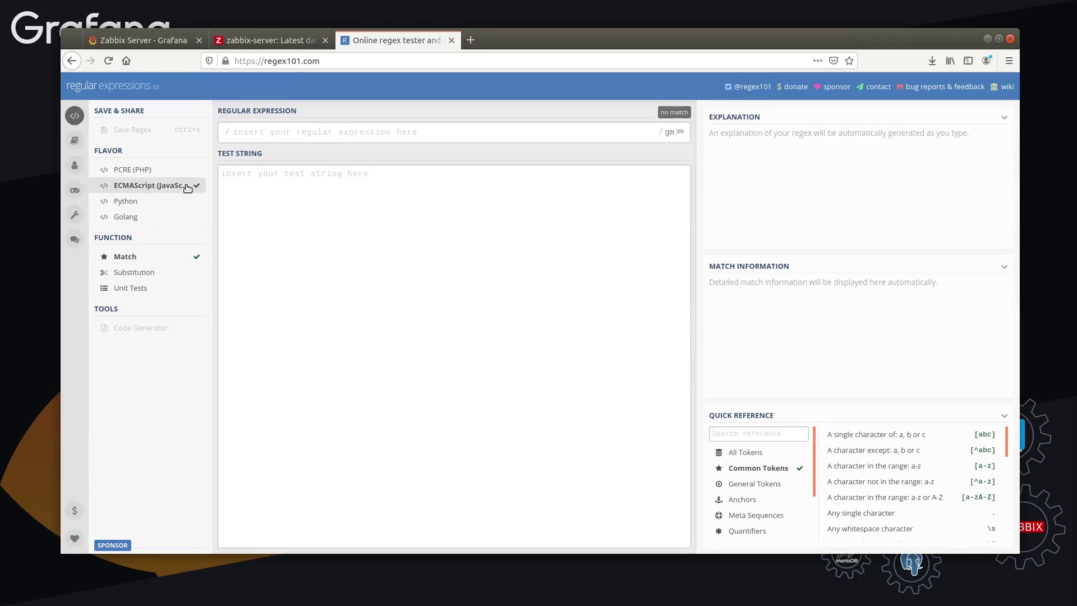
- Switch back to Grafana and list the items available for query A, keeping Interface enp0s3: Bits received
click(155, 42)
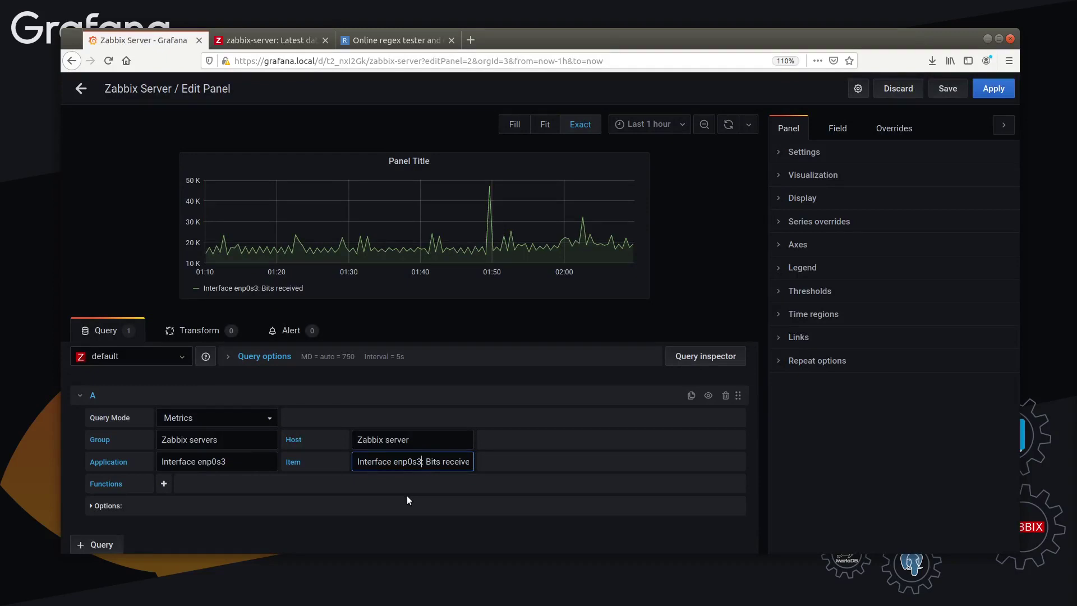
triple_click(429, 463)
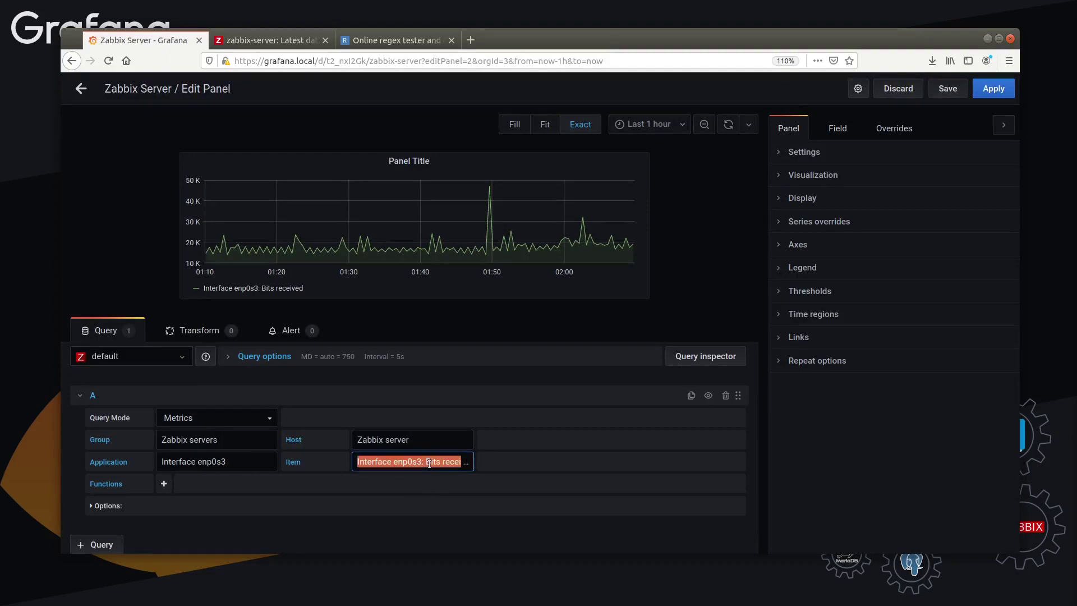
key(BackSpace)
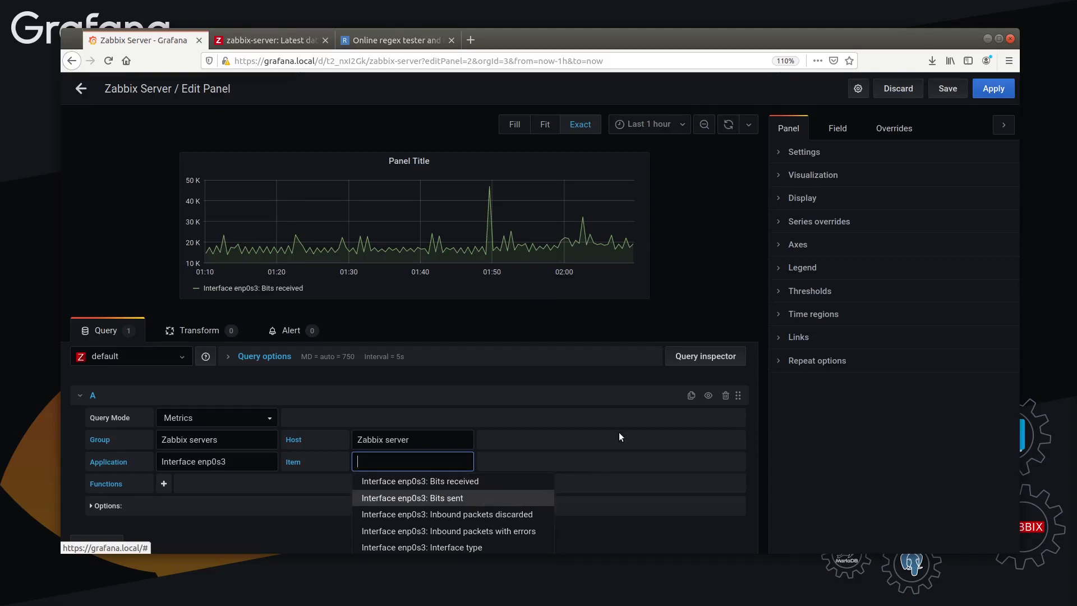
scroll(545, 443, down, 2)
click(431, 429)
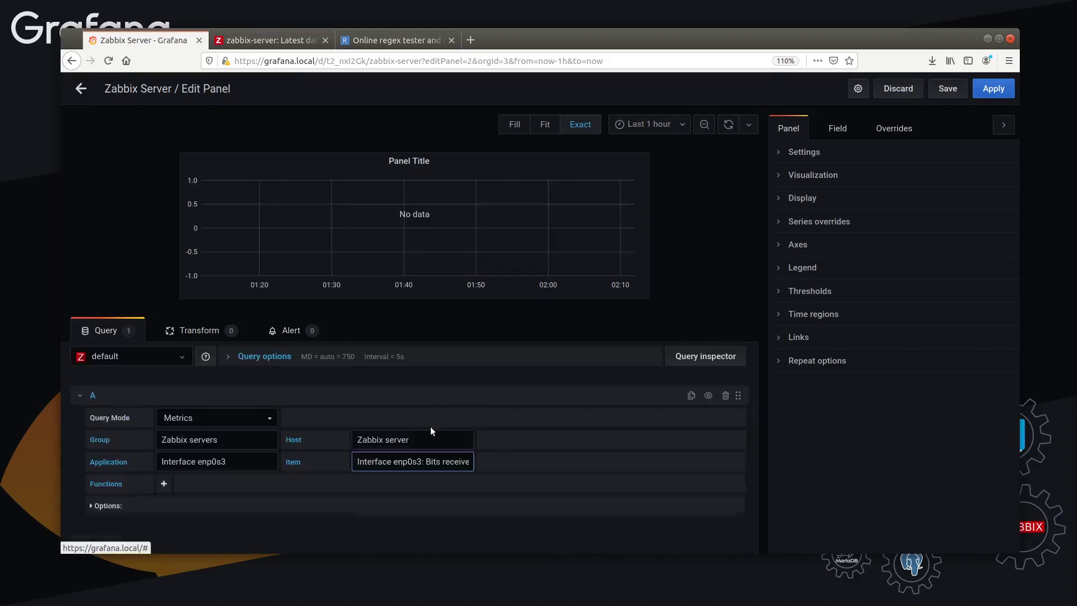
- Replace query A's item with the regular expression /Interface enp0s3: Bits/ and check the plotted series
drag(440, 463, 534, 463)
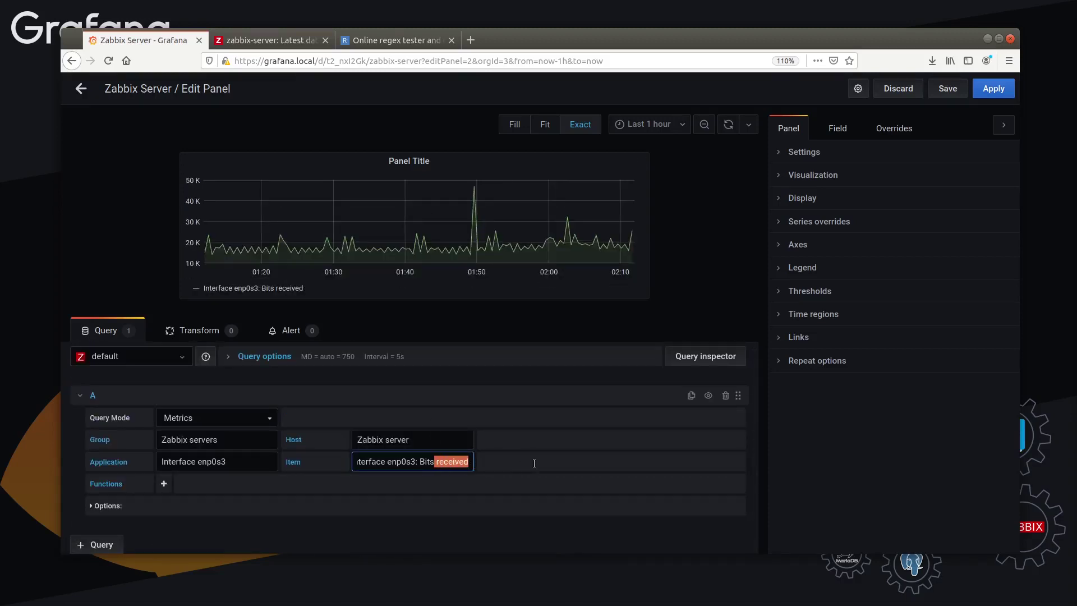
key(BackSpace)
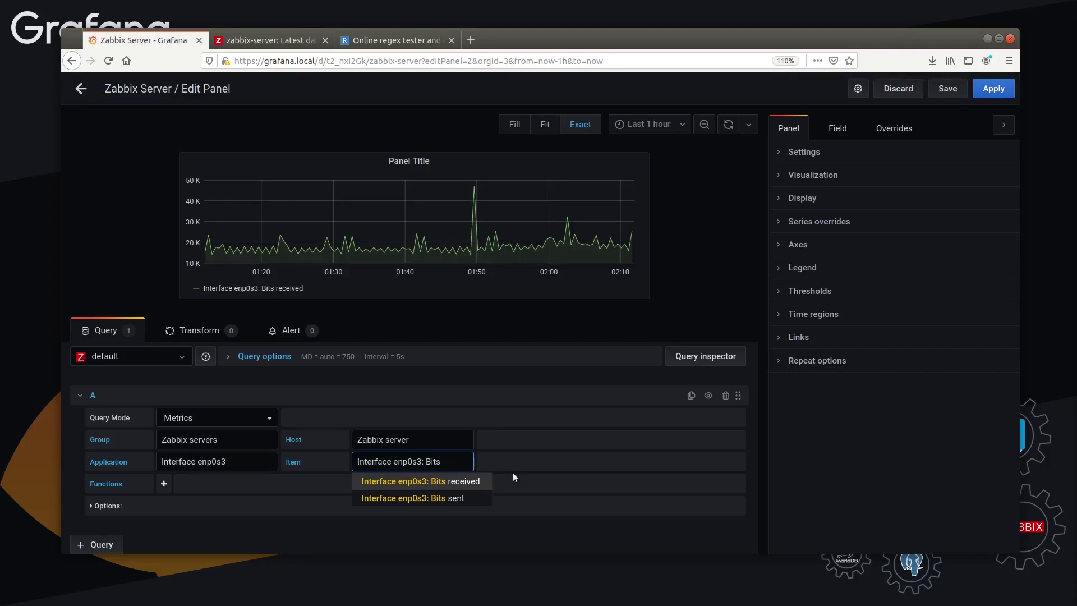
click(548, 461)
click(444, 459)
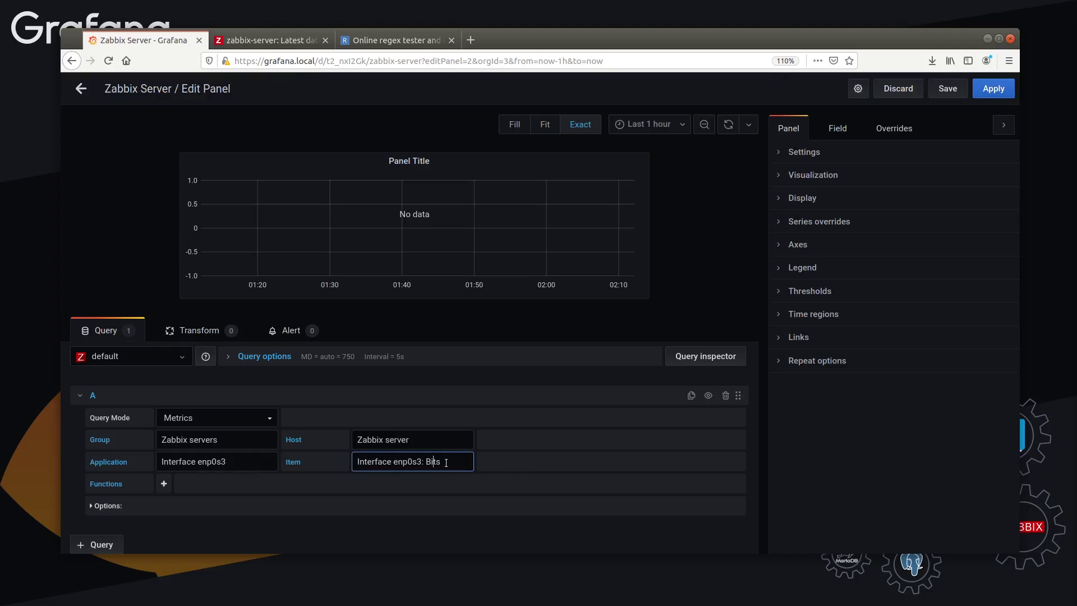
drag(446, 461, 330, 464)
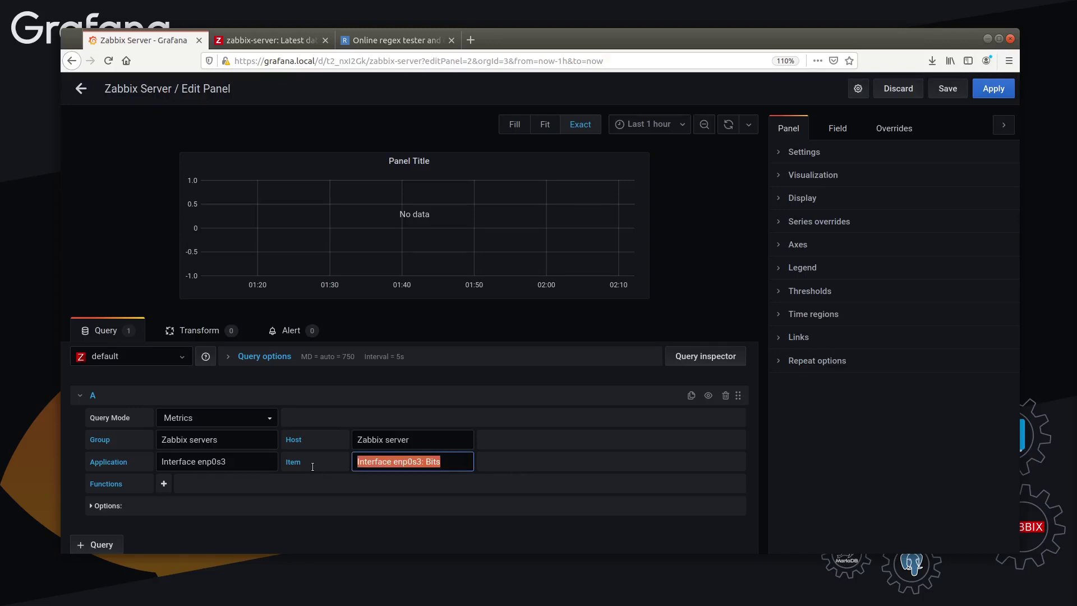
key(Home)
text(/)
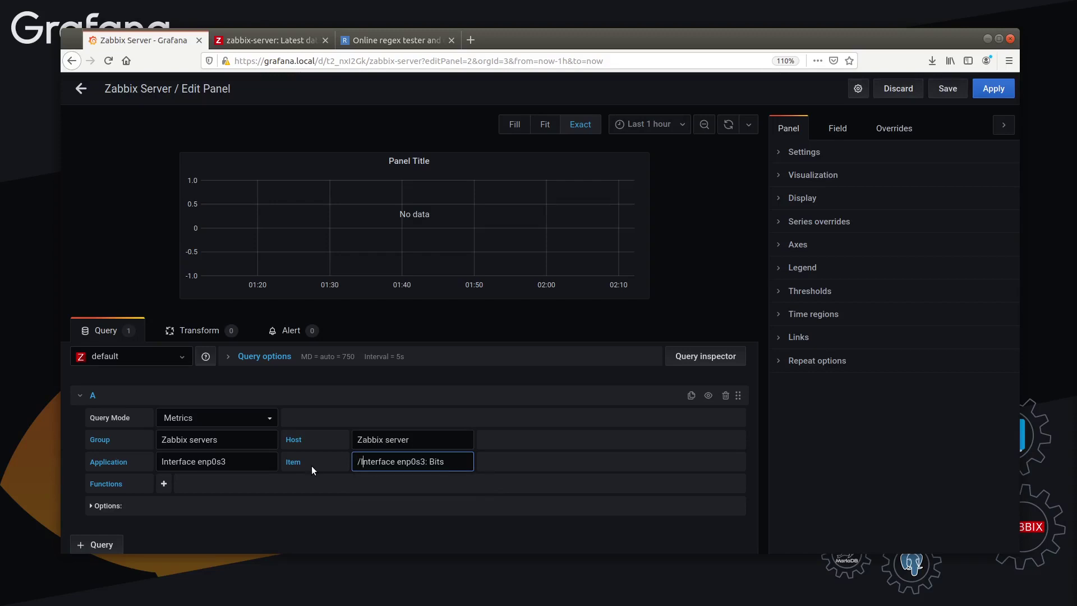
text(/)
click(337, 484)
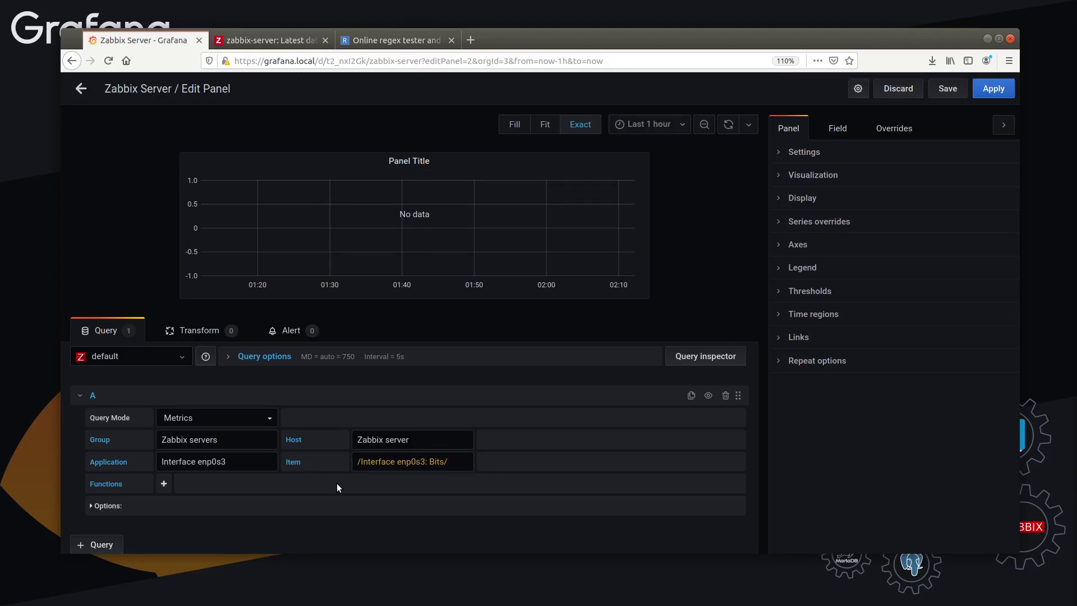
mouse_move(533, 256)
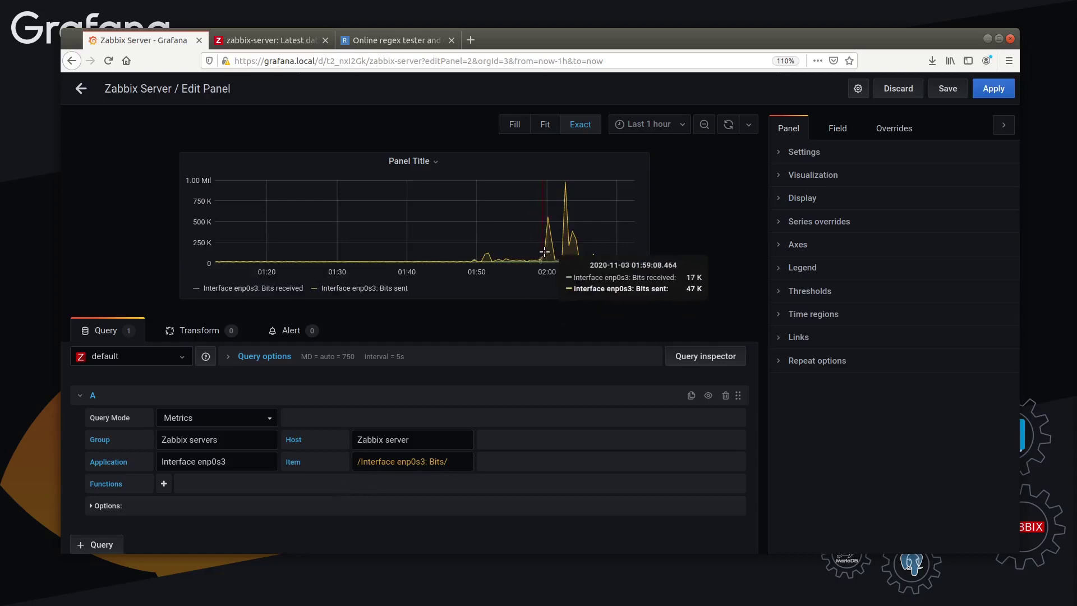
- Extend query A's item expression to /Interface enp0s3: Bits.*/ and check values on the graph
click(445, 461)
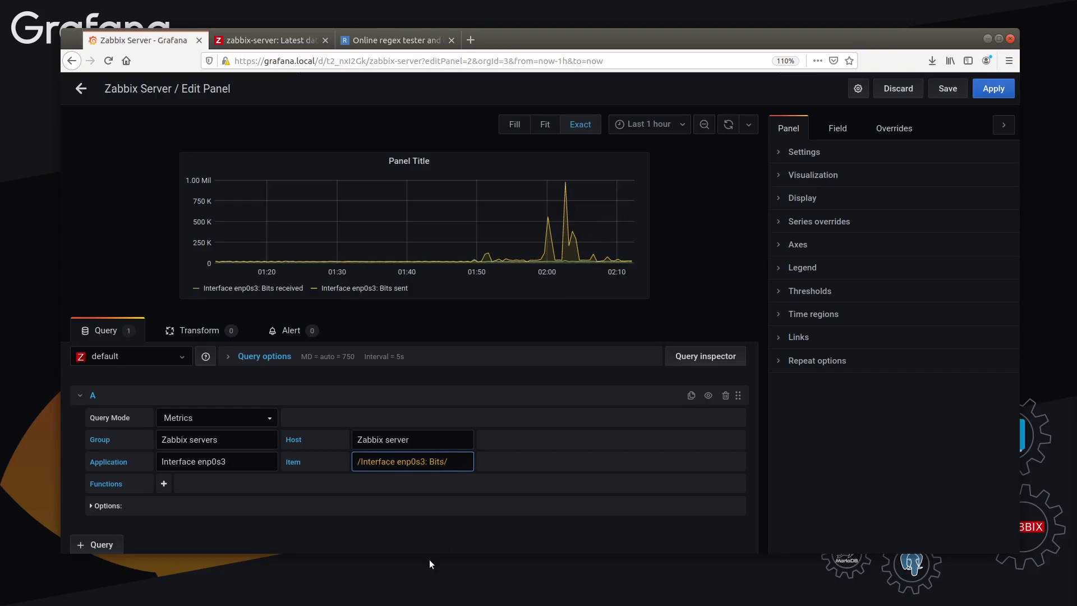
text(.*)
double_click(444, 463)
click(442, 463)
mouse_move(563, 258)
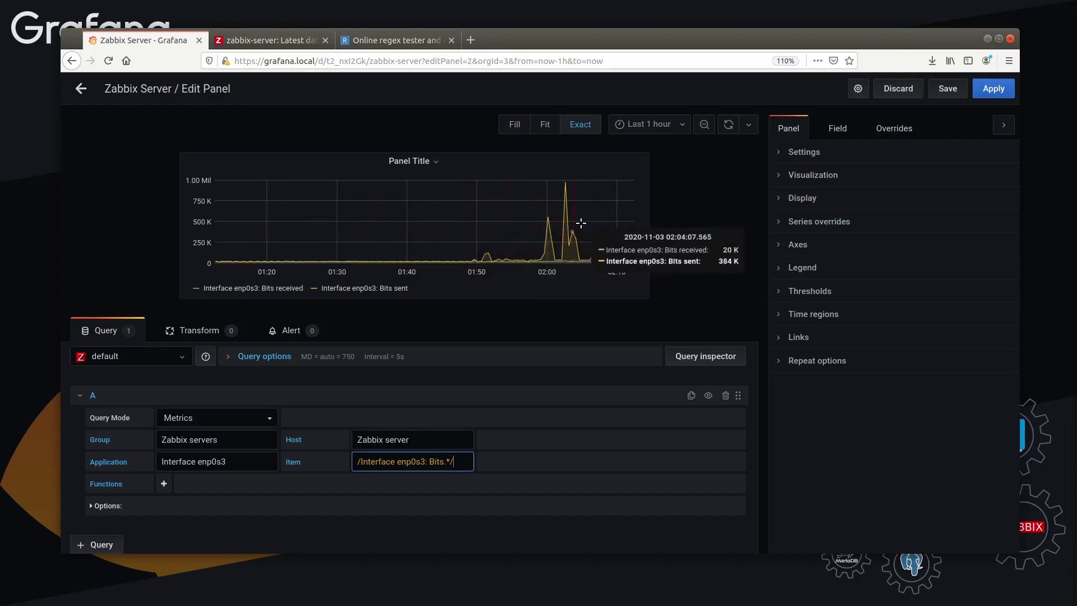
- Set the time range to Last 6 hours and zoom the graph into the peaks between about 01:45 and 02:13
click(665, 128)
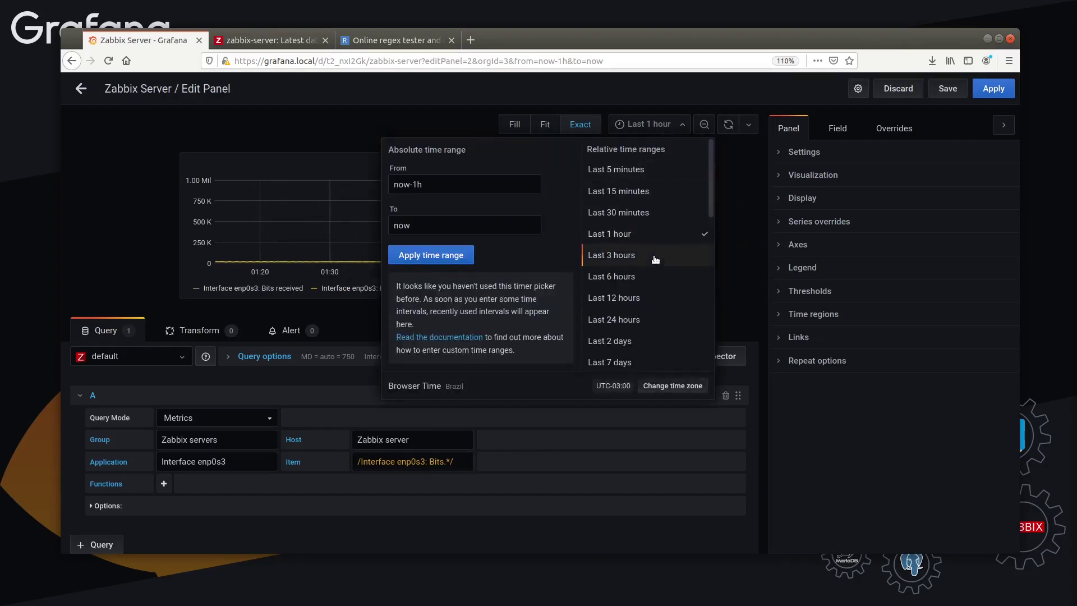
click(654, 277)
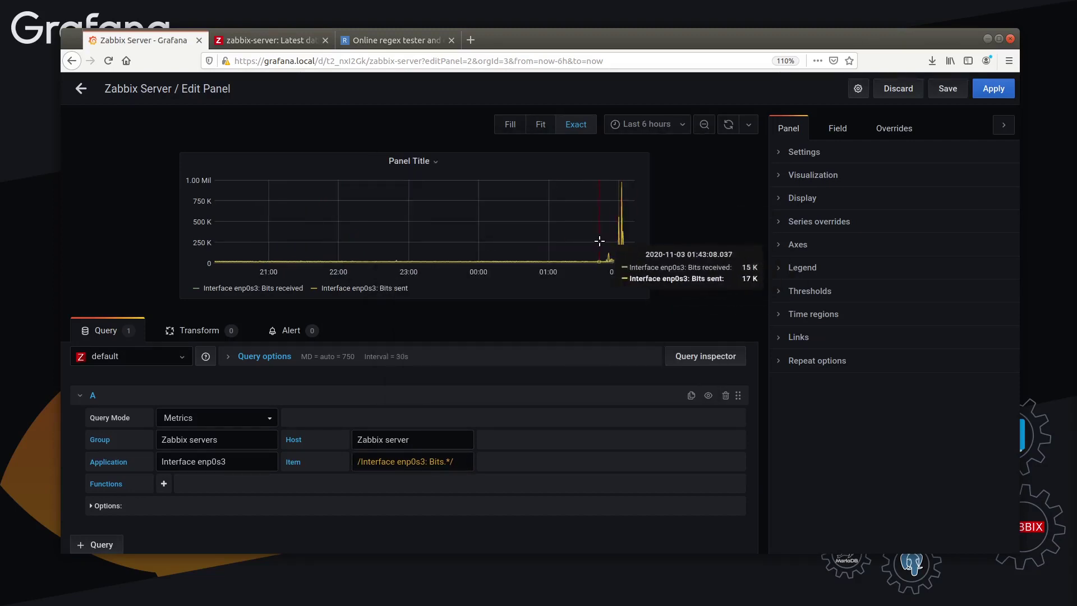
drag(601, 240, 635, 241)
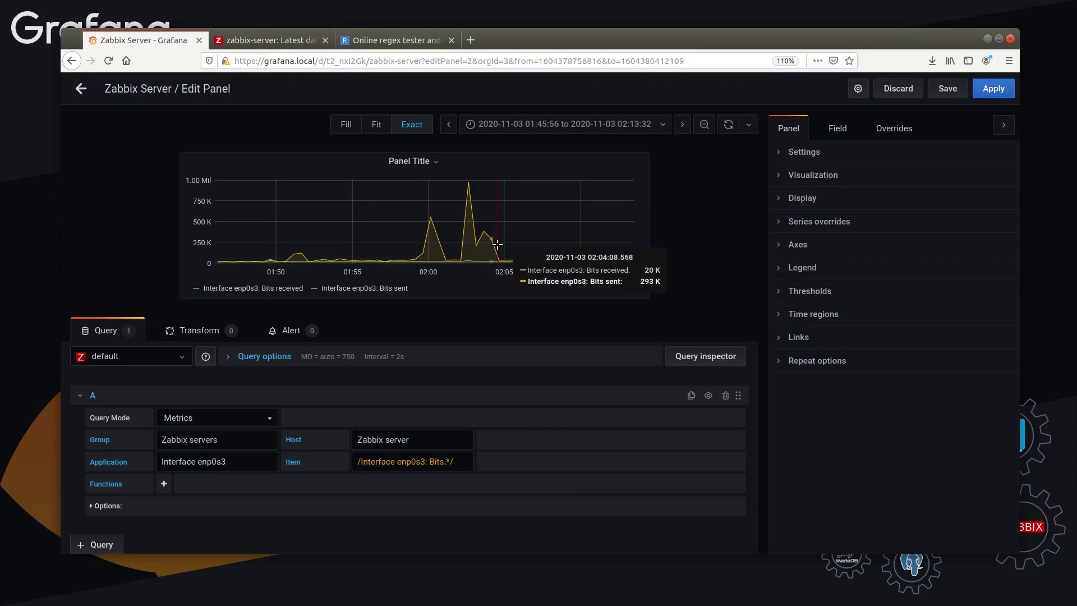
- Set the panel title to "Entrada e Saída de rede - enp0s3"
click(840, 155)
drag(859, 188, 776, 185)
text(Ent)
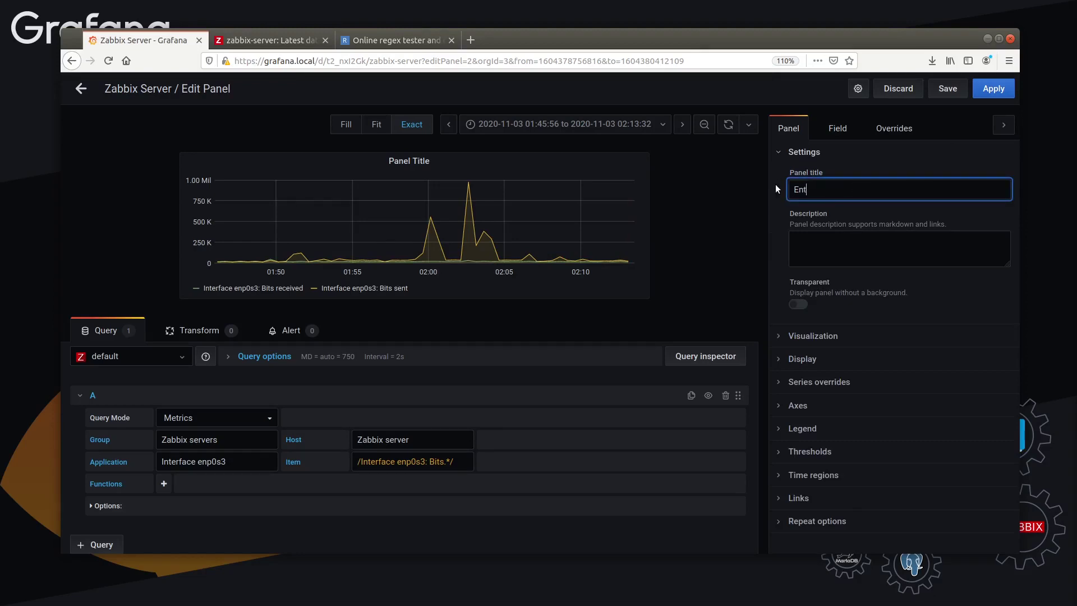
text(rada e Saída de rede)
text(enp0s3)
click(883, 191)
text(-)
click(721, 222)
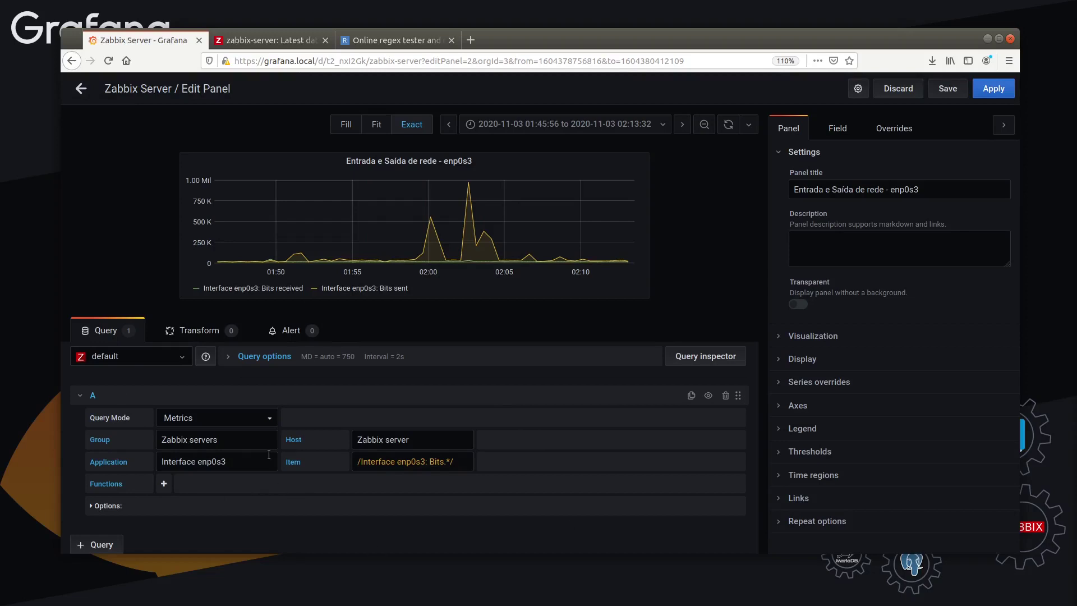
- Review the visualization types available for the panel
click(771, 155)
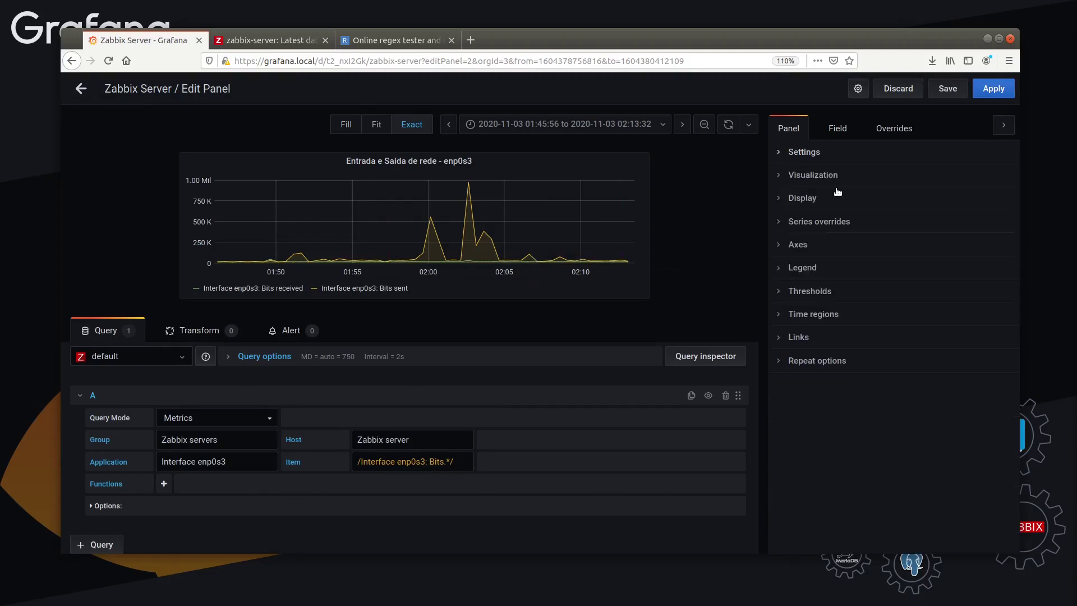
click(824, 176)
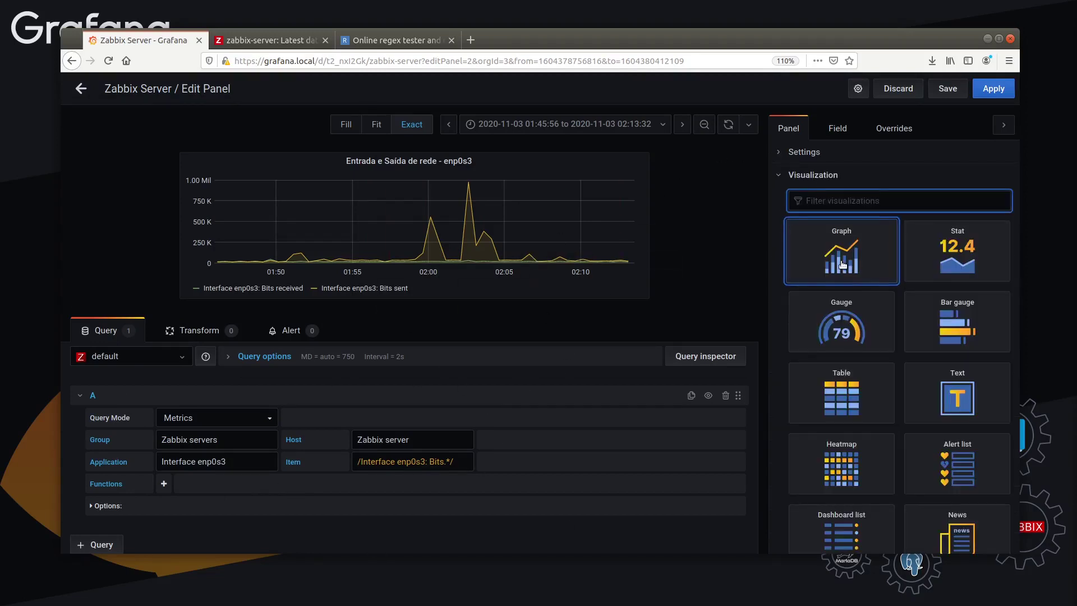
click(804, 175)
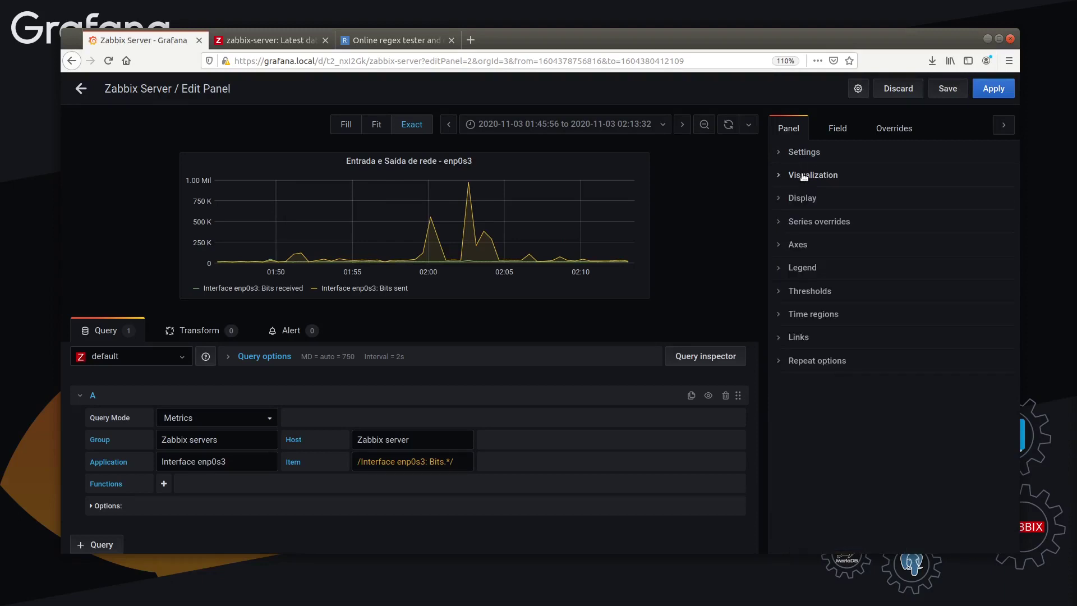
- Try drawing the graph series as bars instead of lines, and return to the lines display
click(807, 203)
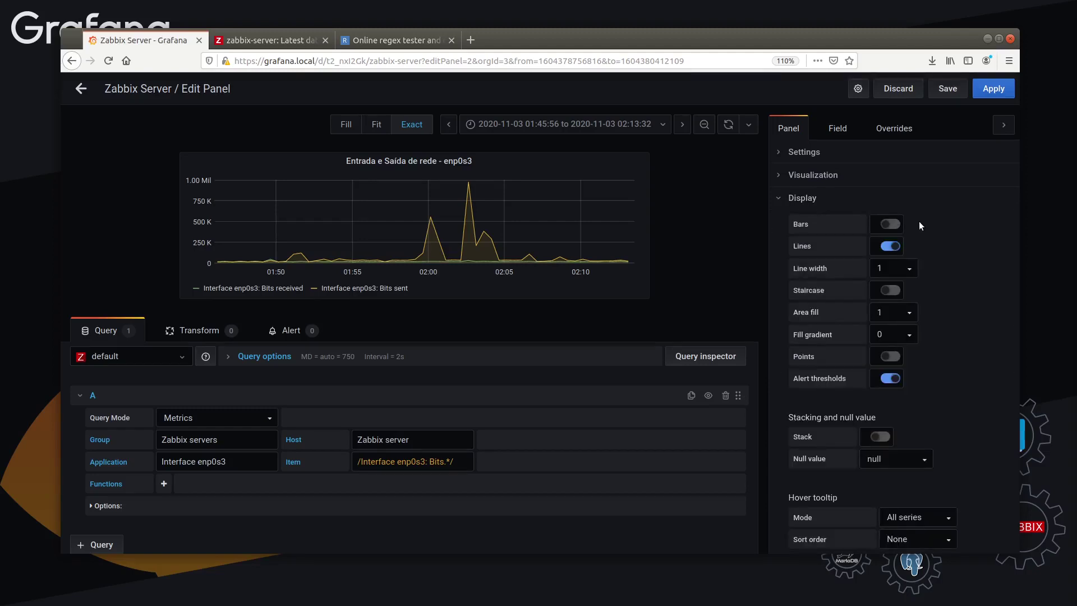
click(896, 225)
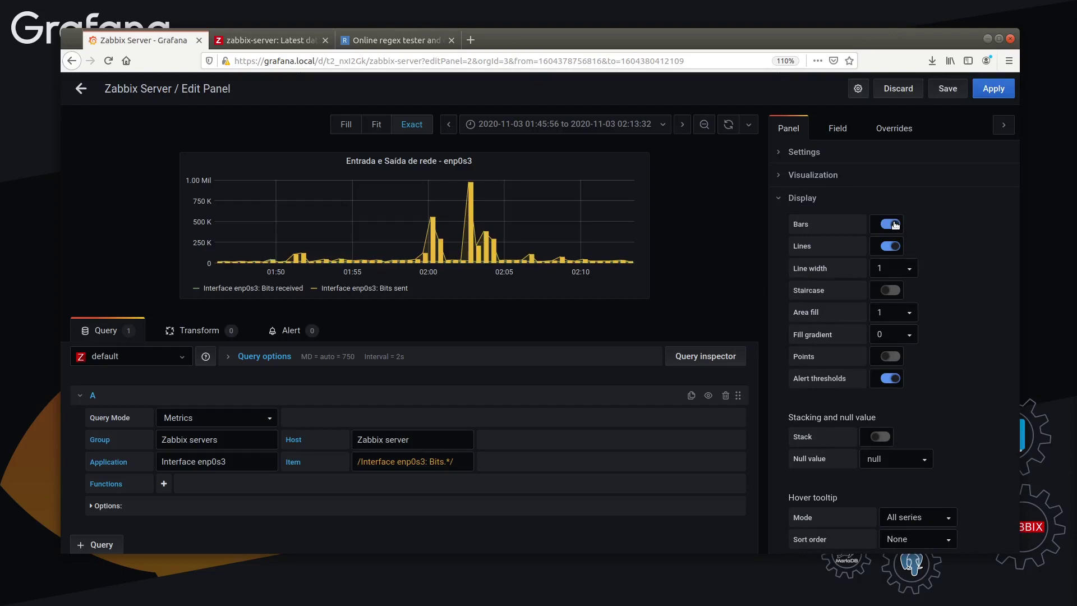
click(898, 245)
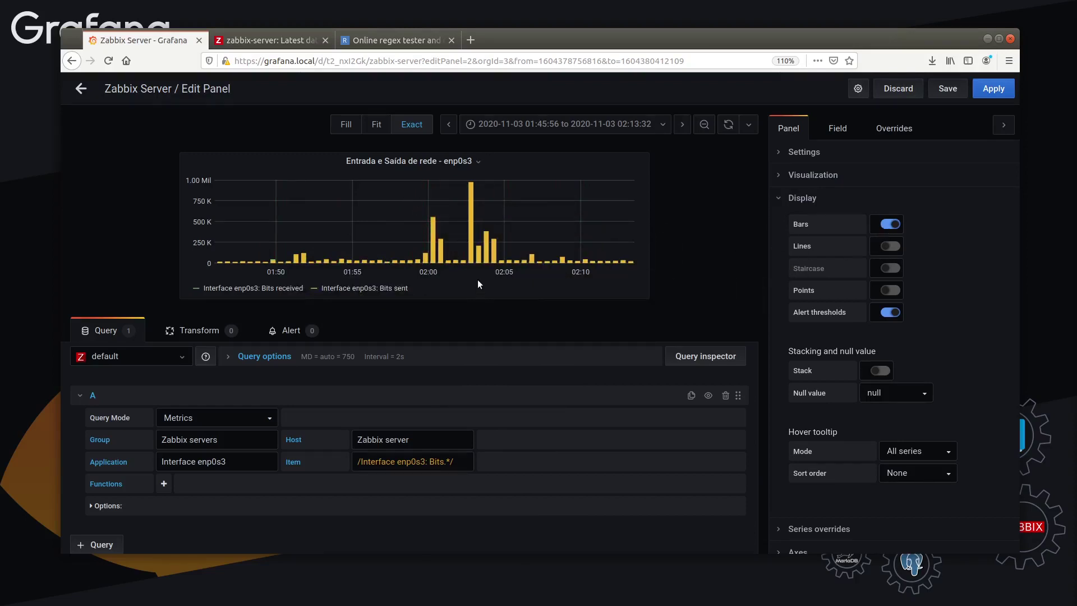
click(803, 175)
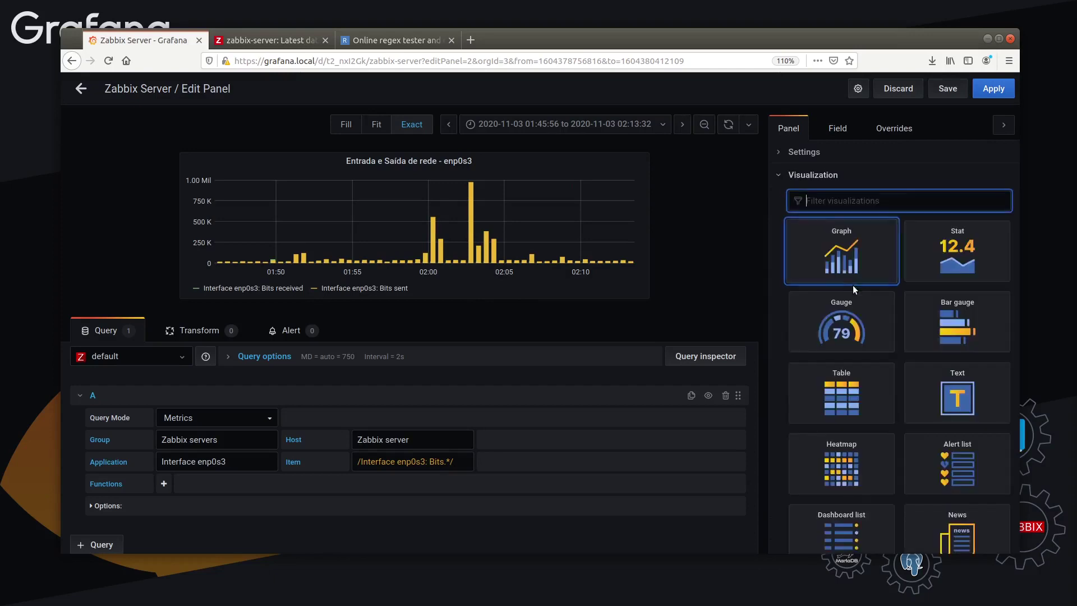
click(828, 176)
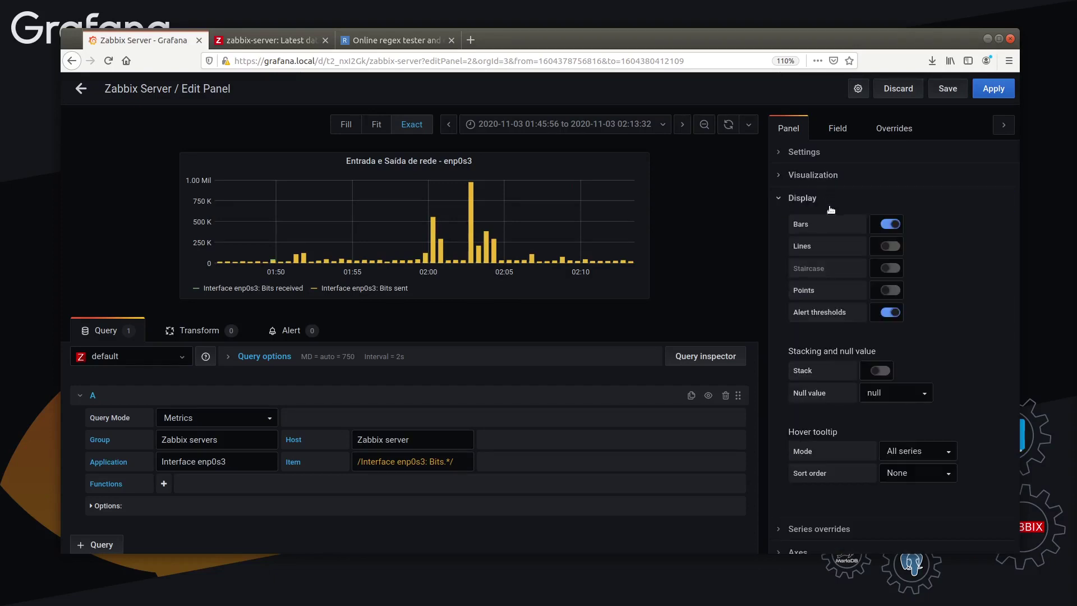
click(888, 225)
click(891, 246)
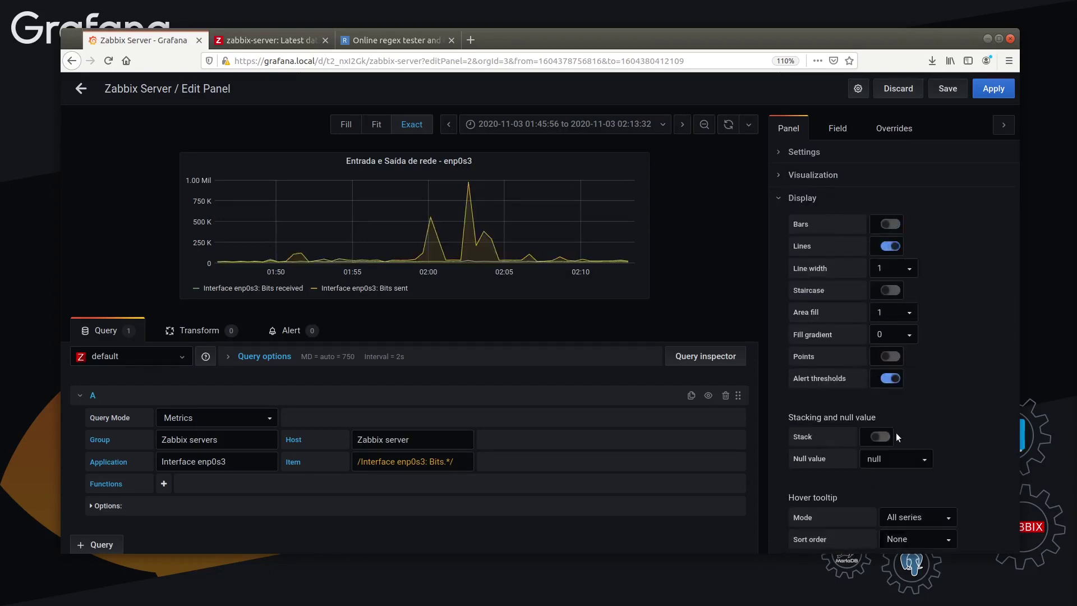
- Try line width 6 and the staircase style on the graph, returning to width 1 without staircase
click(896, 273)
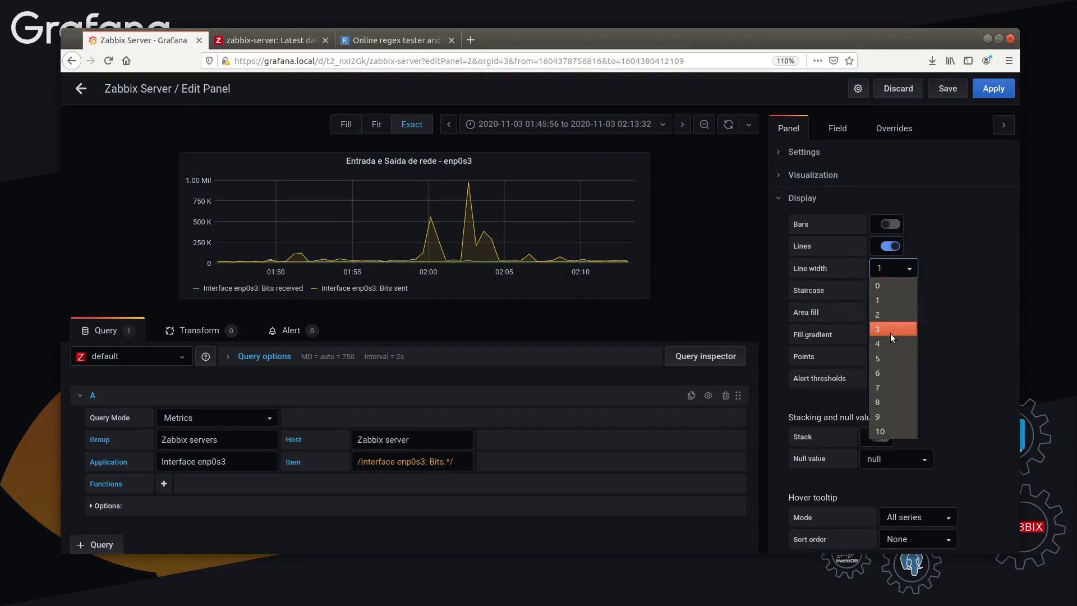
click(892, 373)
click(896, 269)
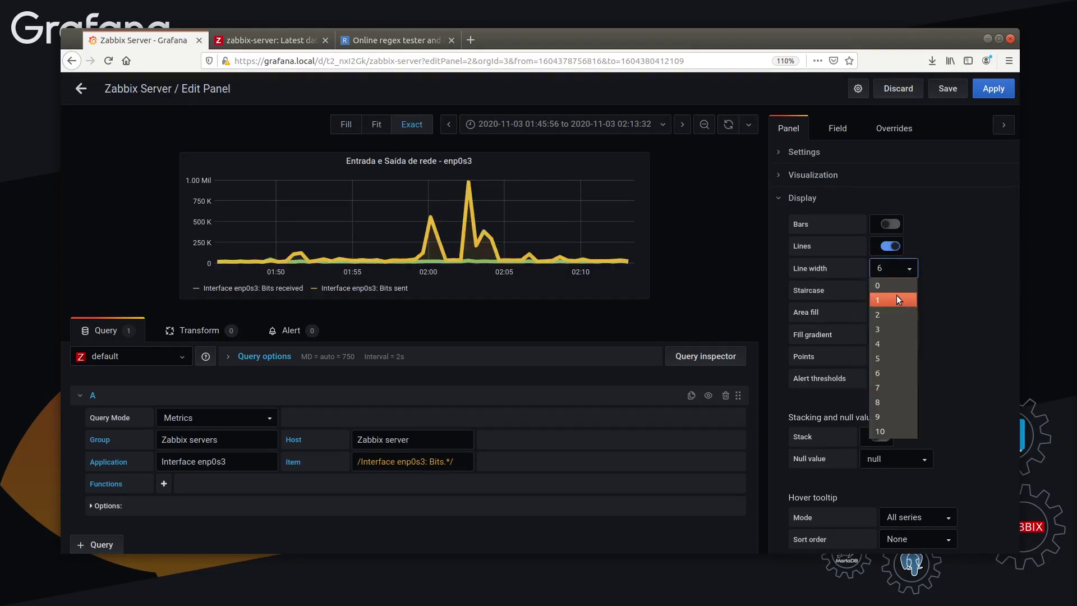
click(897, 303)
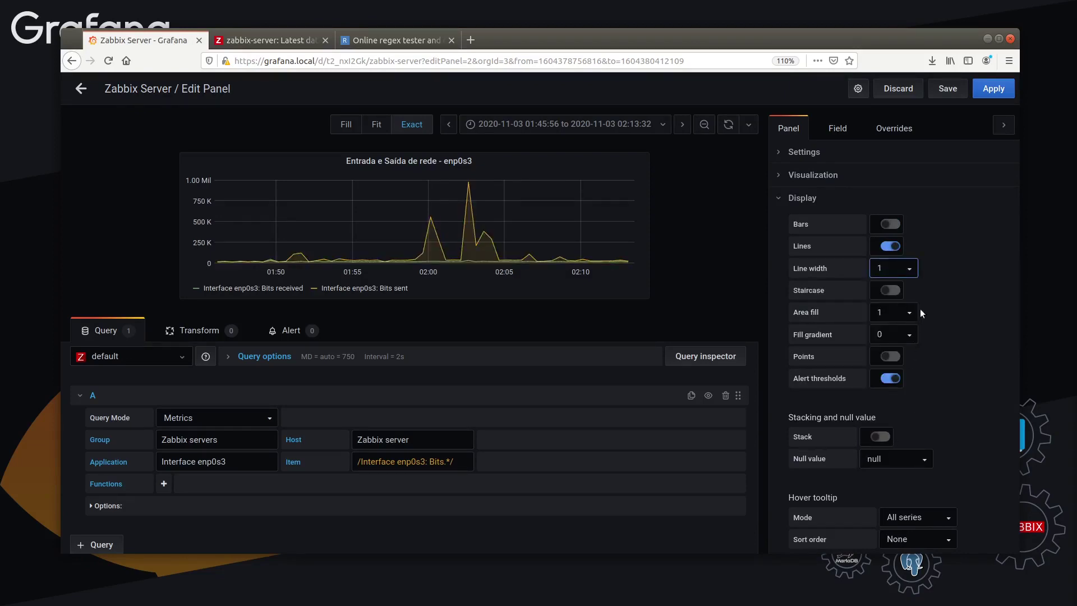
click(891, 291)
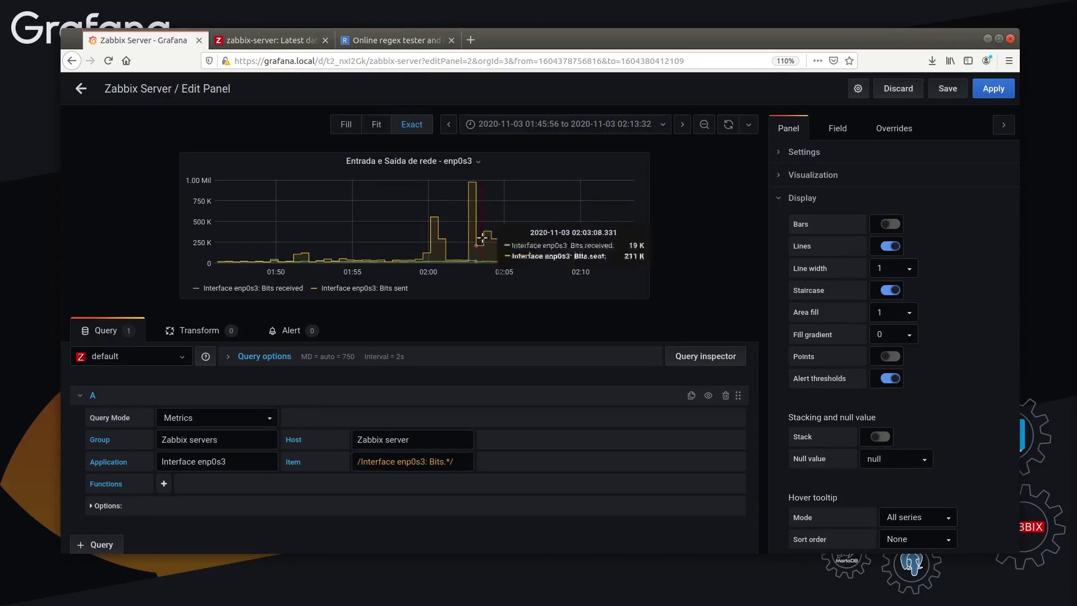
click(892, 290)
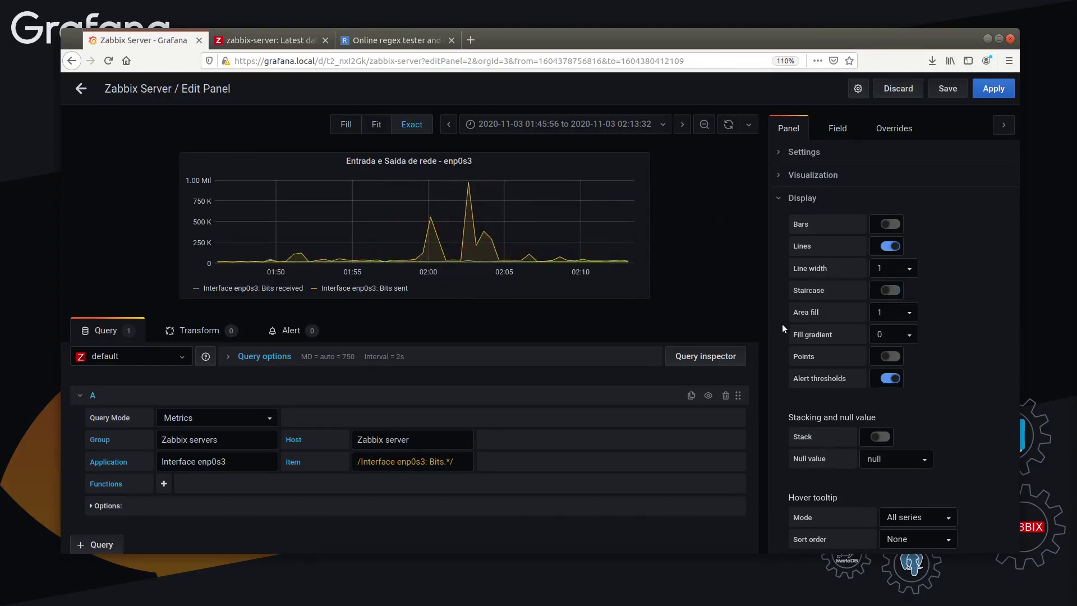
- Try area fill values 3 and 0 on the graph and set the area fill to 2
click(905, 313)
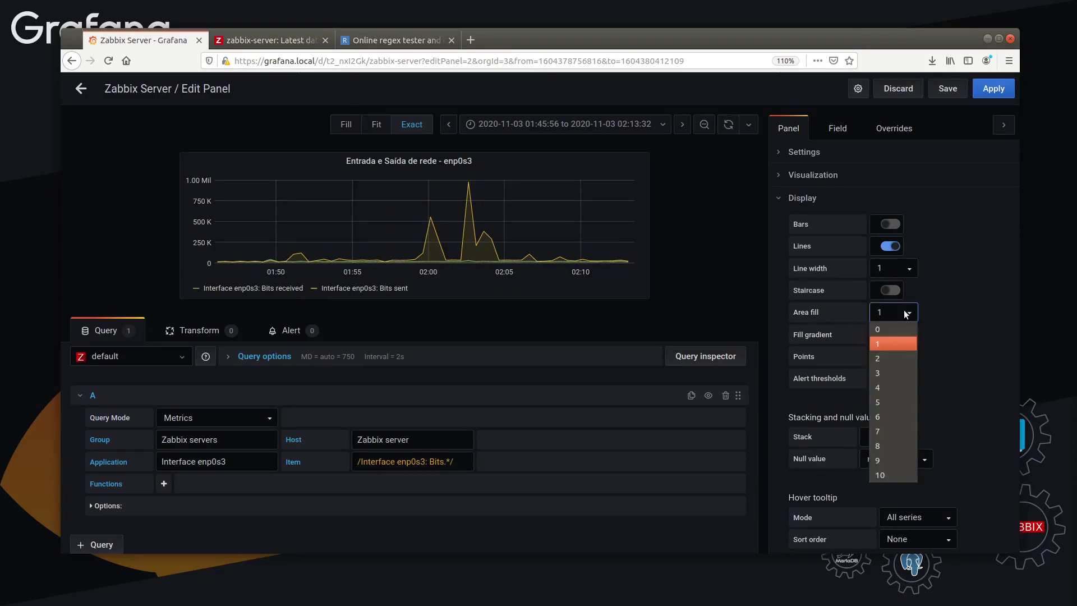
click(893, 374)
click(893, 446)
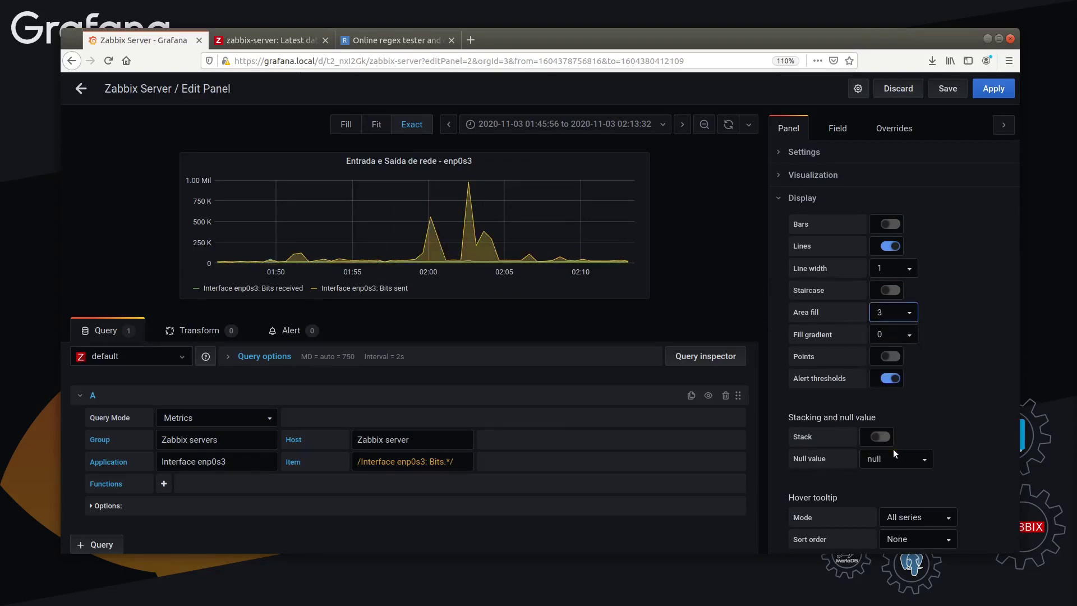
click(890, 312)
click(891, 323)
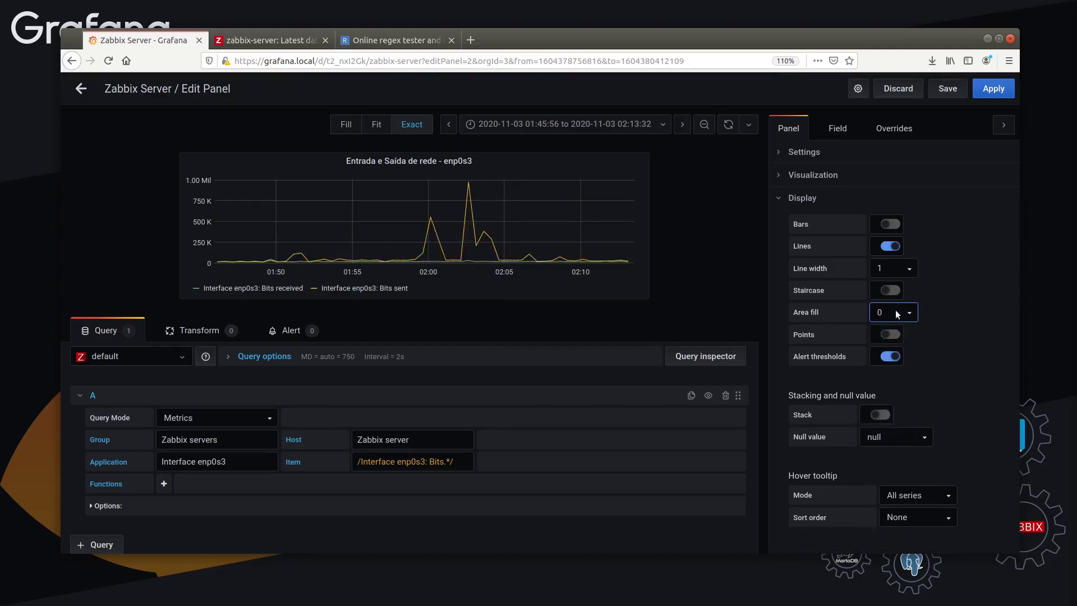
click(895, 310)
click(897, 347)
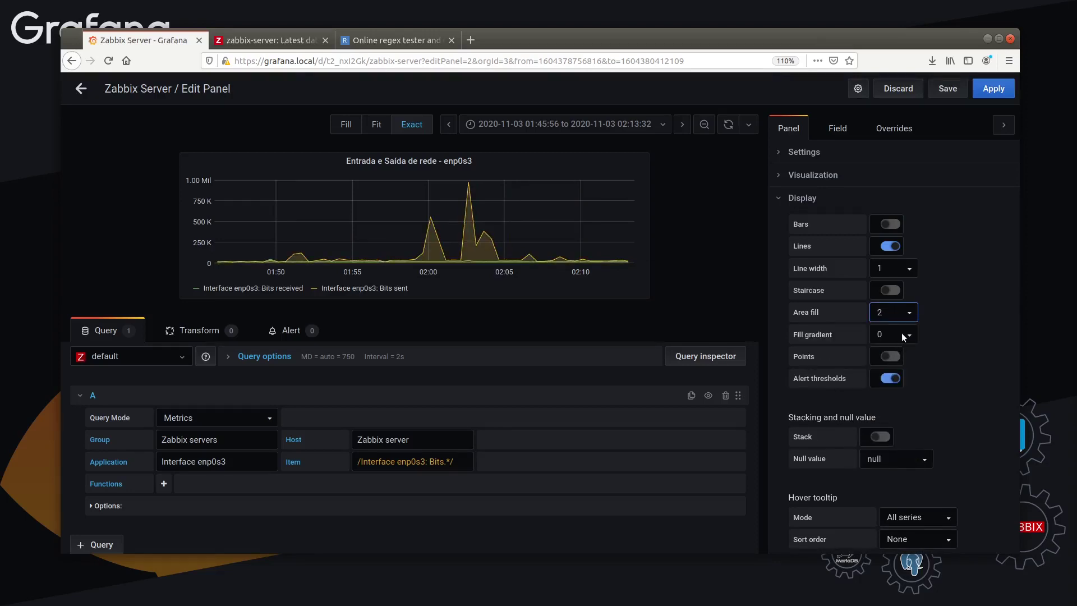
- Try a fill gradient of 3 on the graph and set the fill gradient to 8
click(902, 335)
click(897, 391)
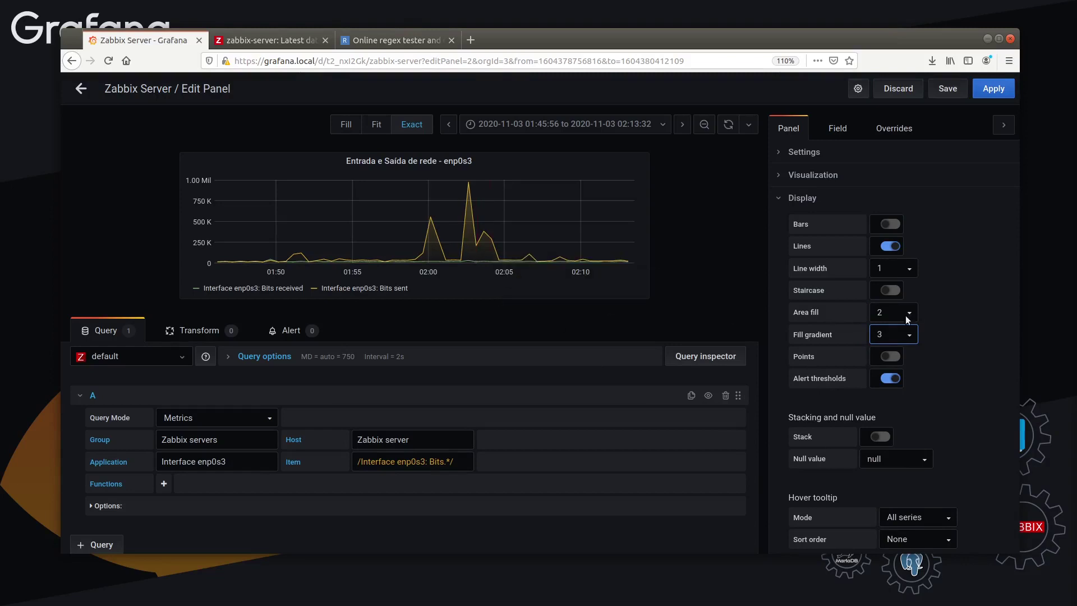
click(909, 335)
click(897, 438)
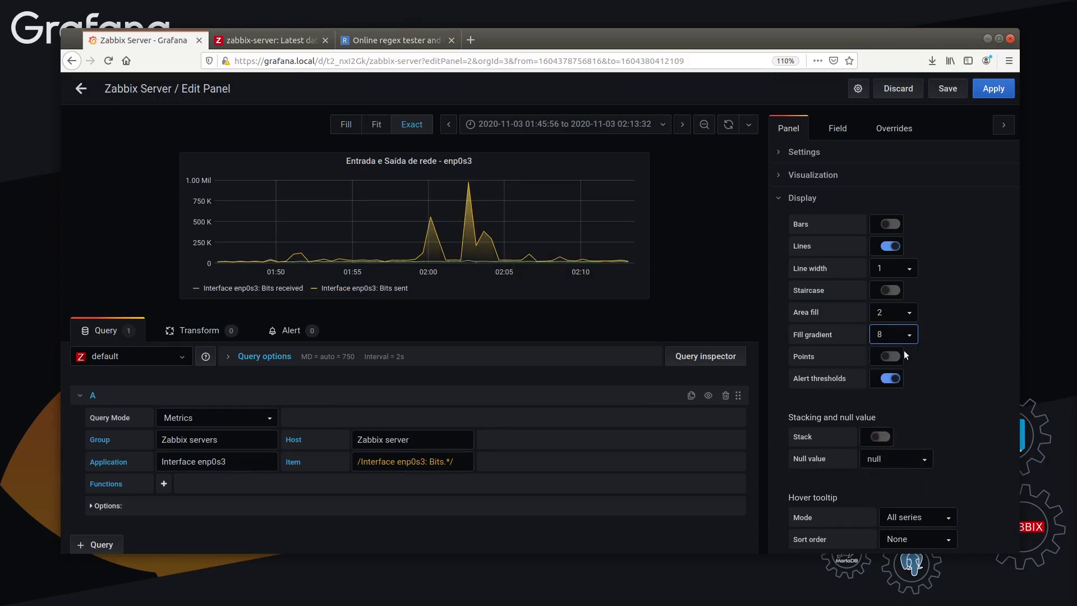
click(904, 335)
click(955, 362)
- Try showing data points on the graph with point radius 1 and 0.5, and turn the points off again
scroll(955, 363, down, 3)
click(890, 179)
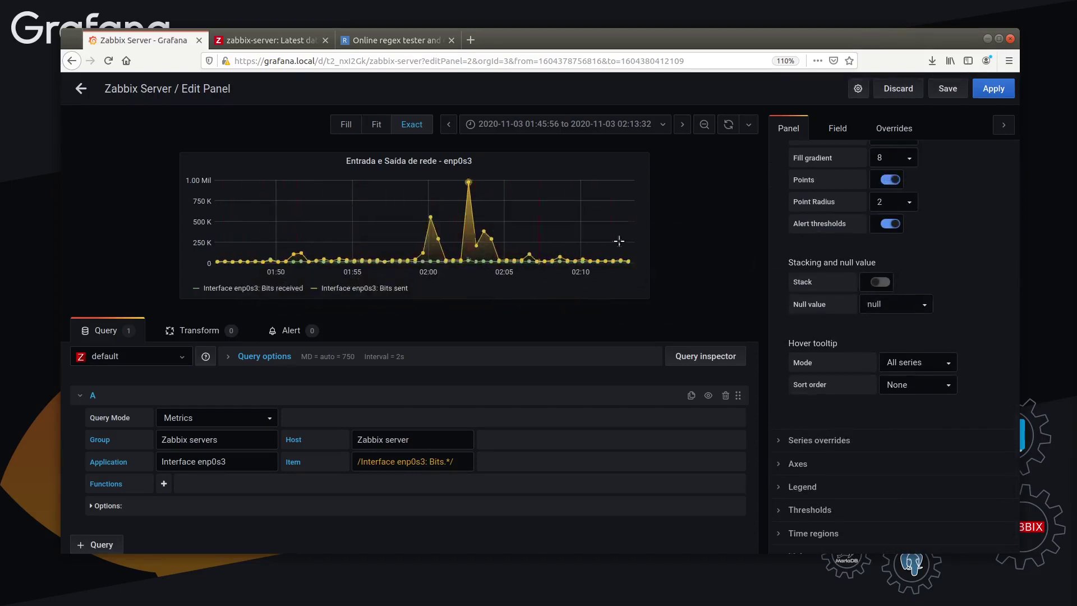
scroll(928, 282, up, 4)
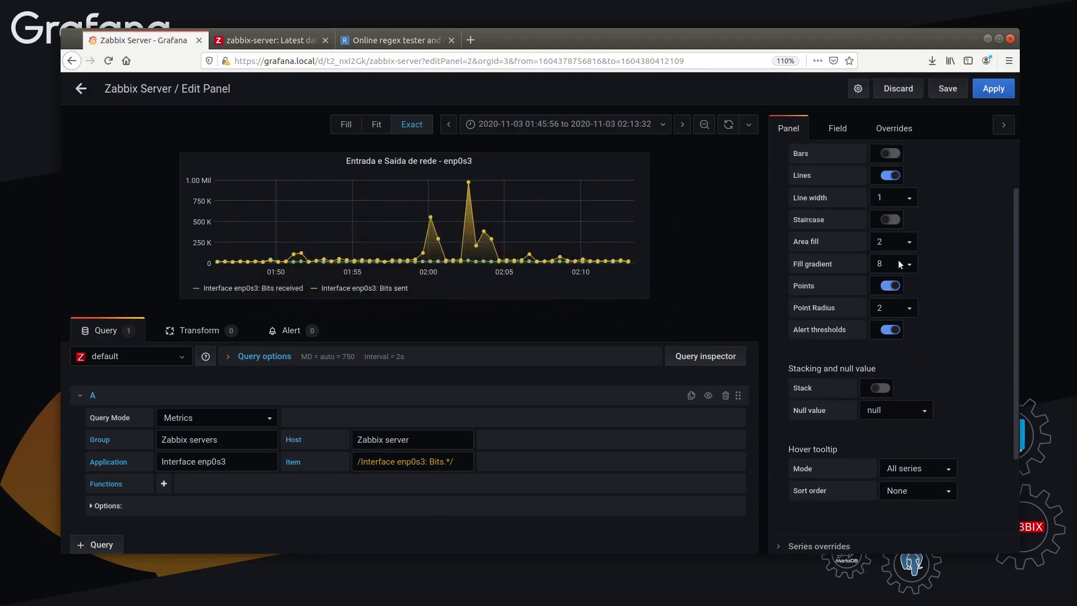
click(891, 285)
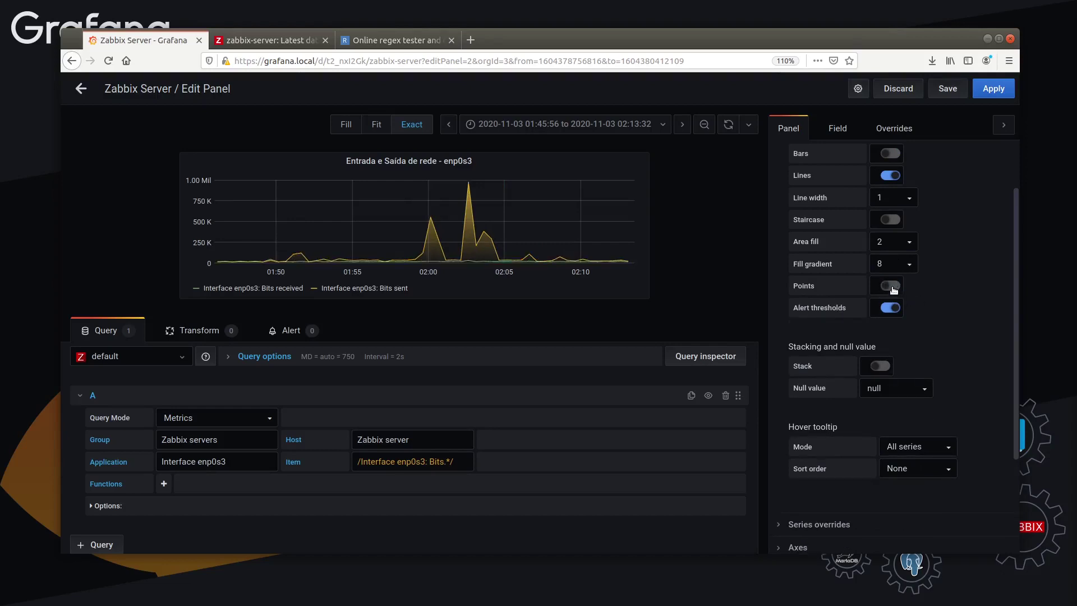
click(892, 286)
click(885, 312)
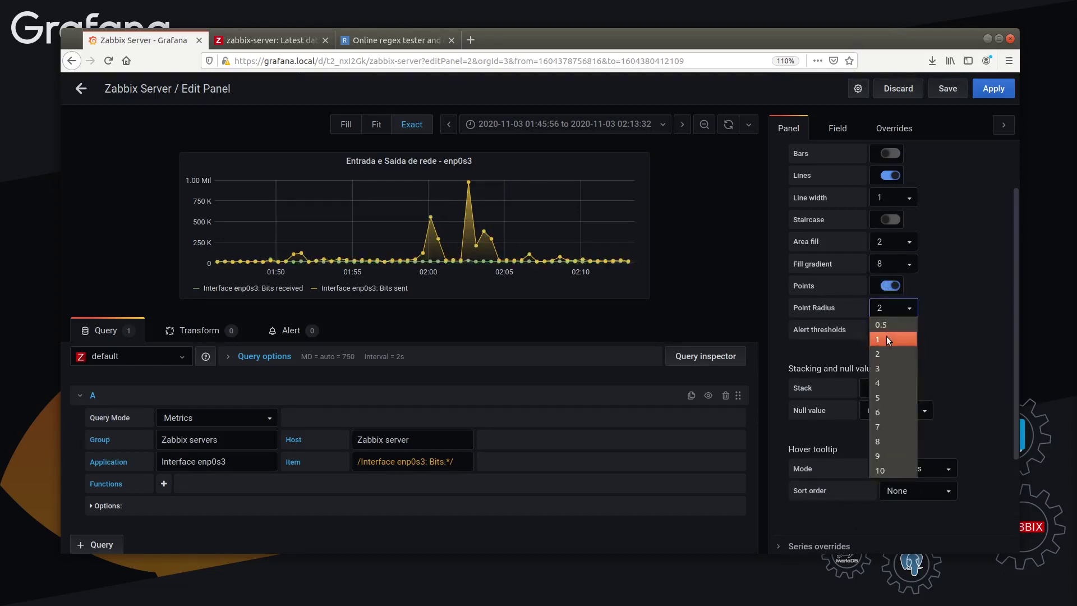
click(887, 336)
click(890, 312)
click(890, 324)
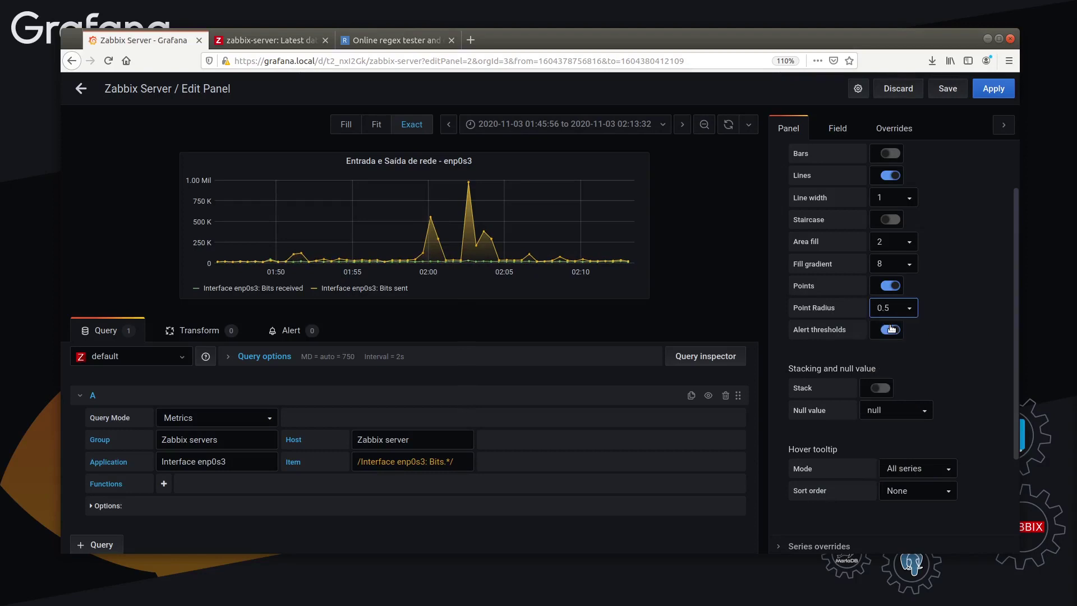
click(893, 287)
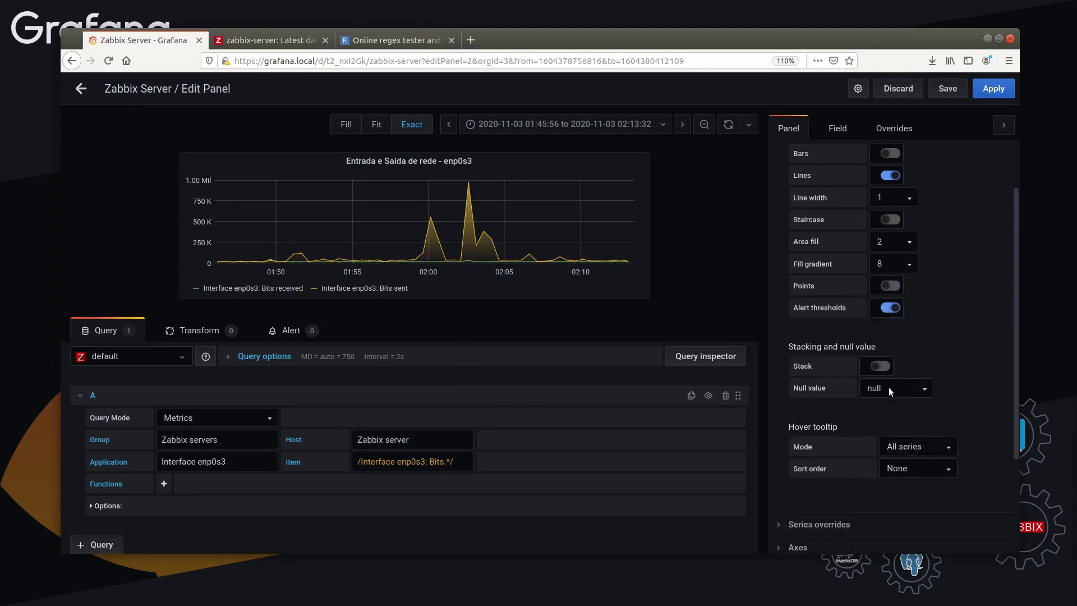
- Examine the alert thresholds option and the stacking and null value settings of the graph
click(891, 310)
click(891, 310)
scroll(954, 331, down, 3)
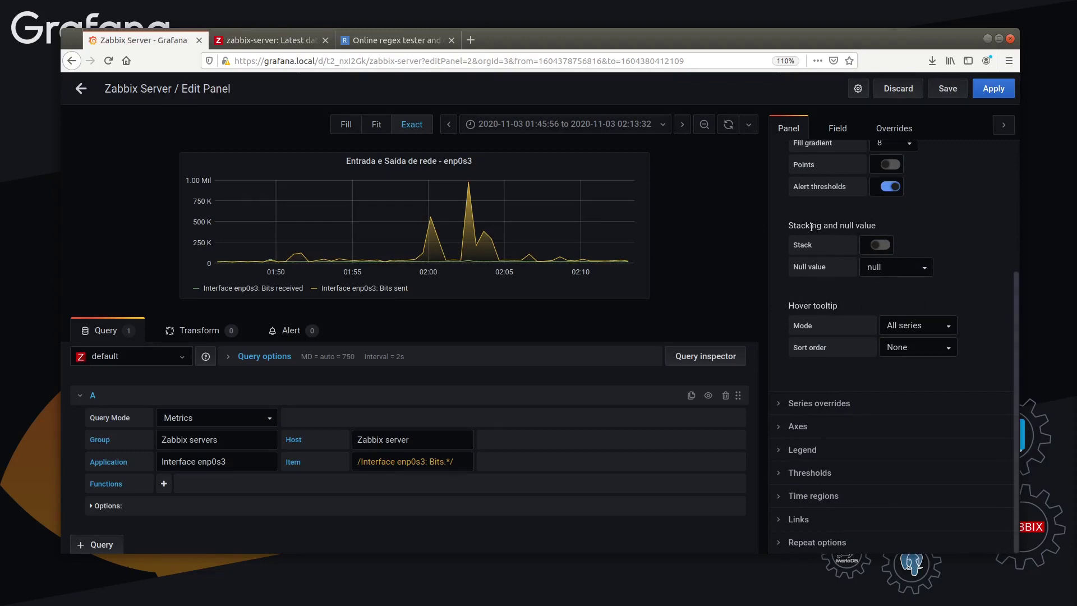
drag(846, 229, 879, 225)
click(911, 232)
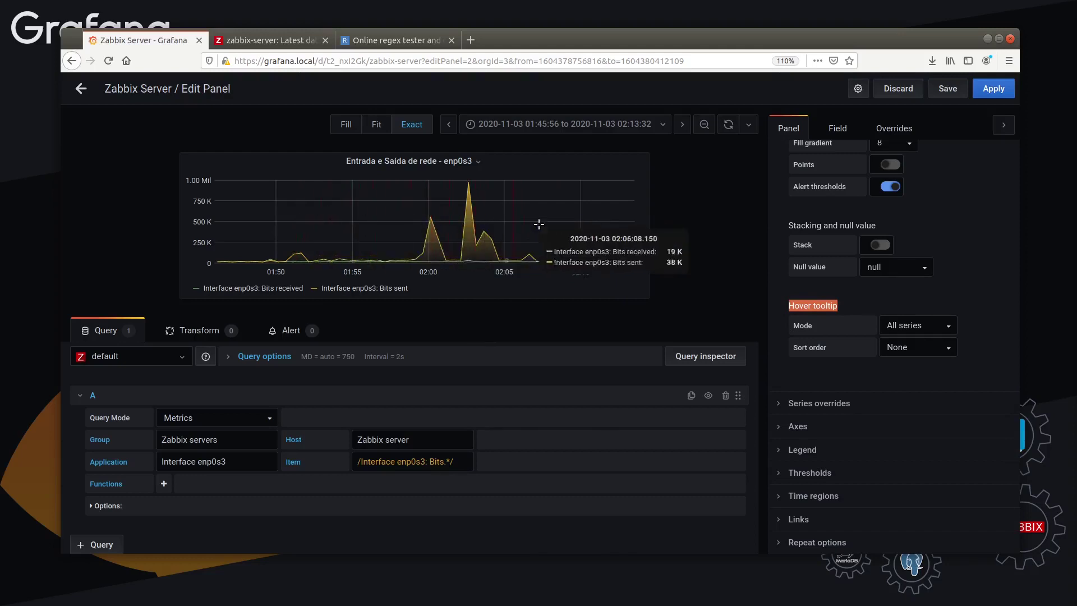
- Try the Single mode for the graph's hover tooltip and switch it back to All series
click(934, 320)
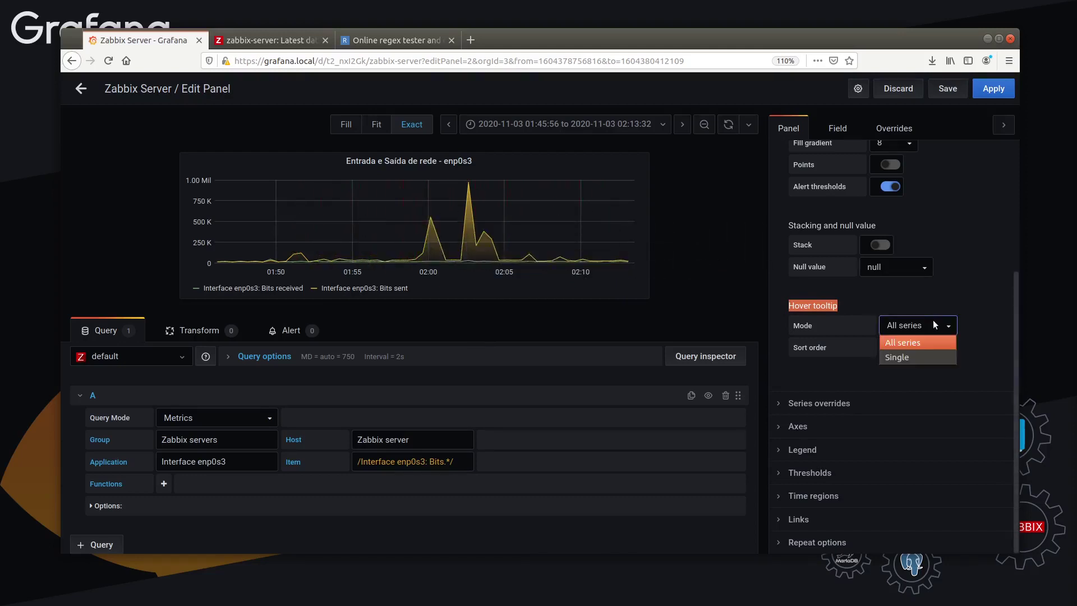
click(934, 321)
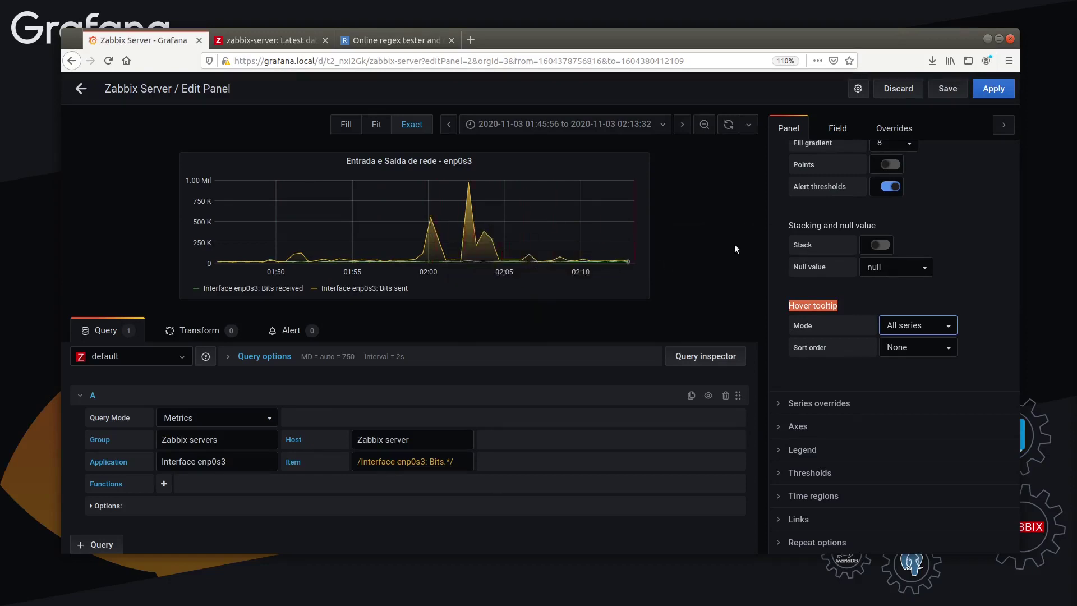
click(907, 327)
click(904, 356)
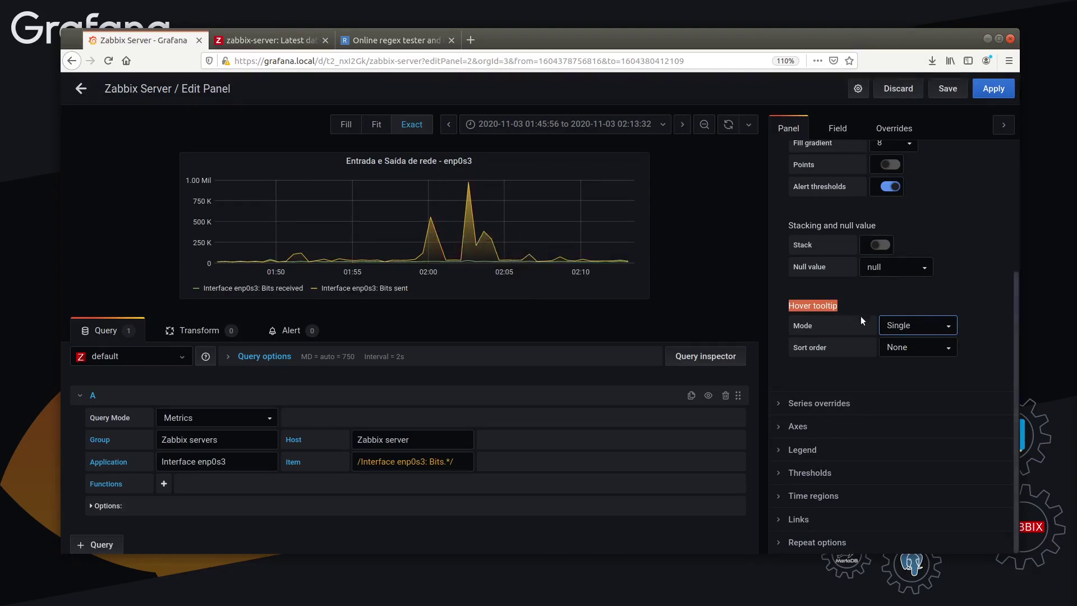
click(901, 329)
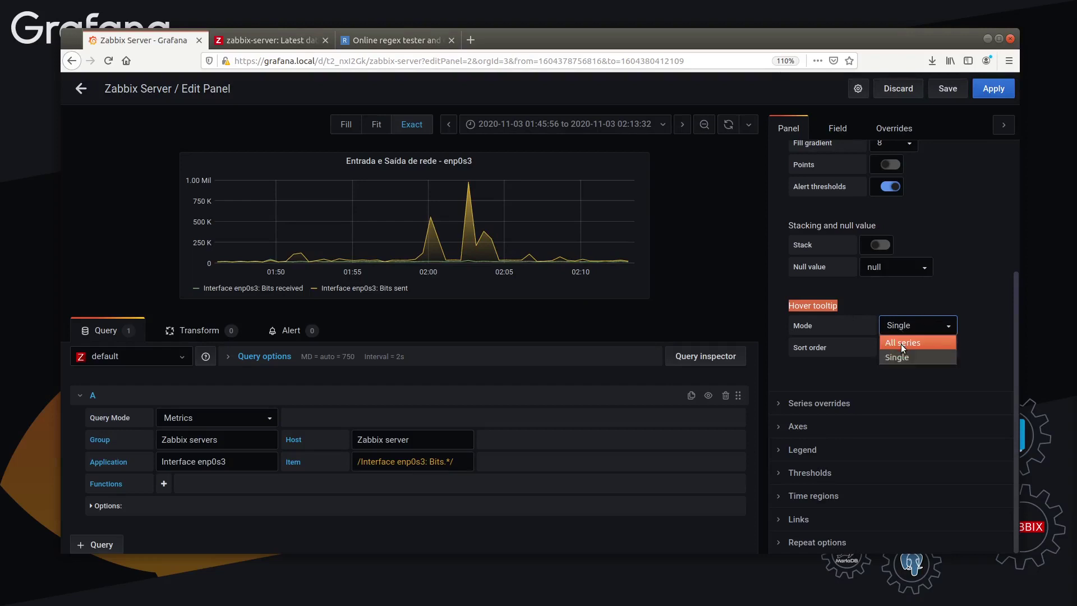
click(901, 344)
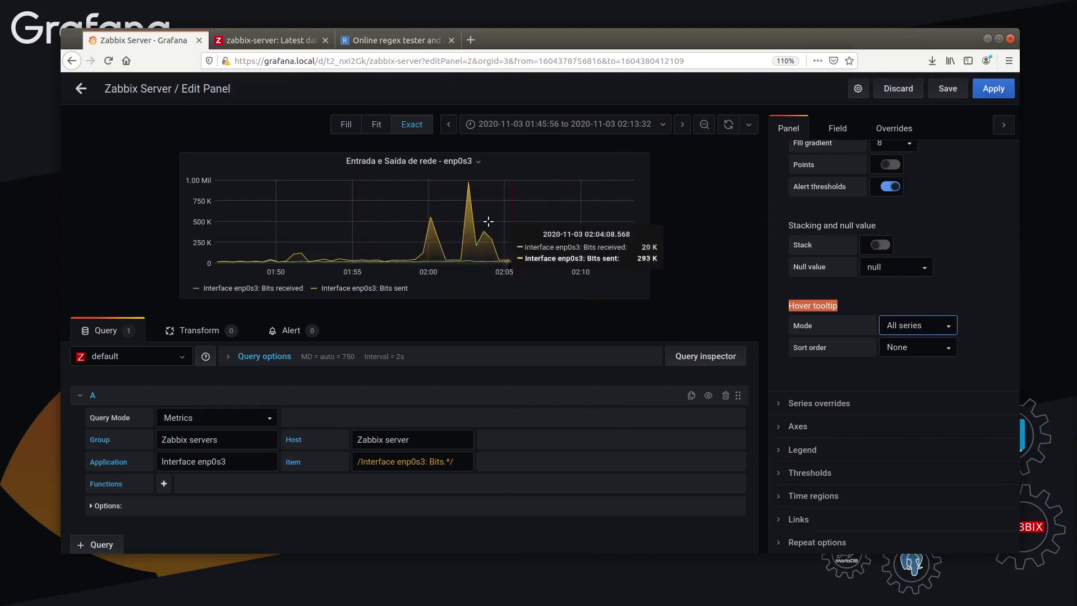
- Examine the hover tooltip's sort order and the other display options, and collapse the display settings
click(892, 348)
click(810, 348)
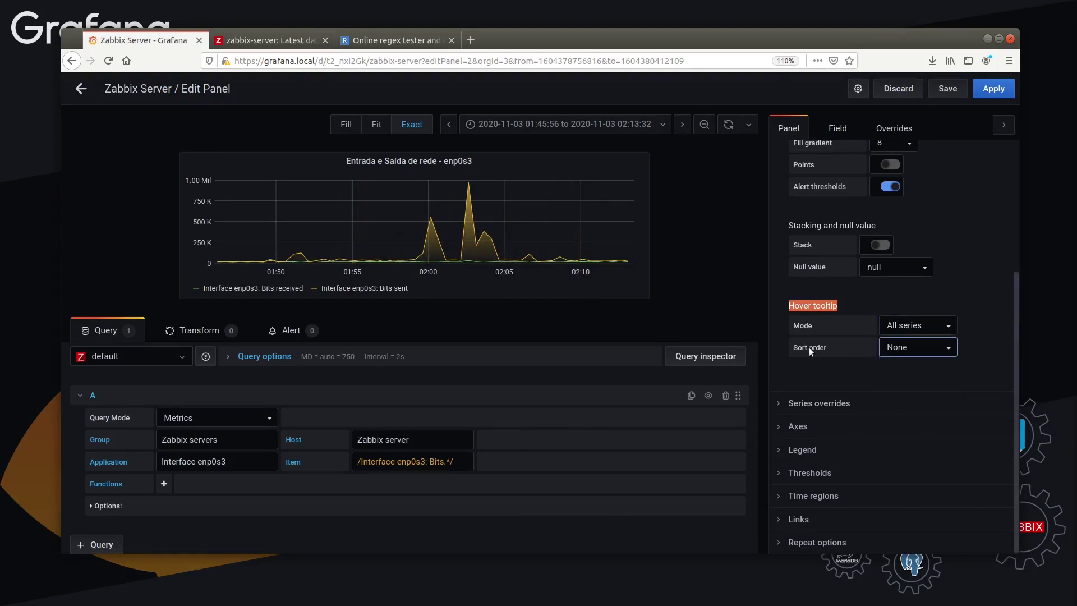
drag(809, 348, 836, 349)
click(836, 349)
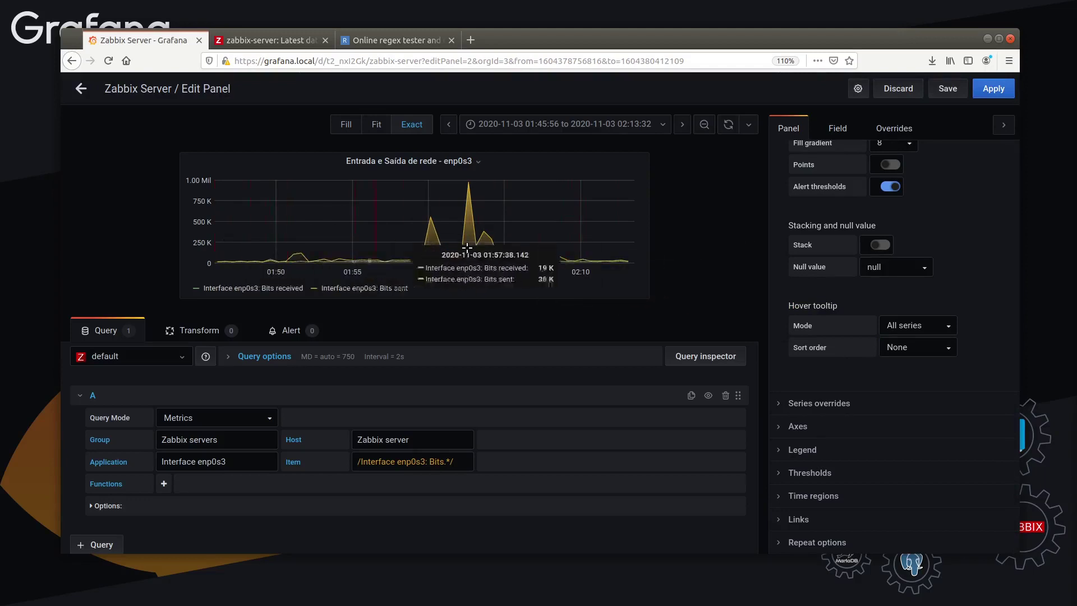
scroll(954, 236, up, 5)
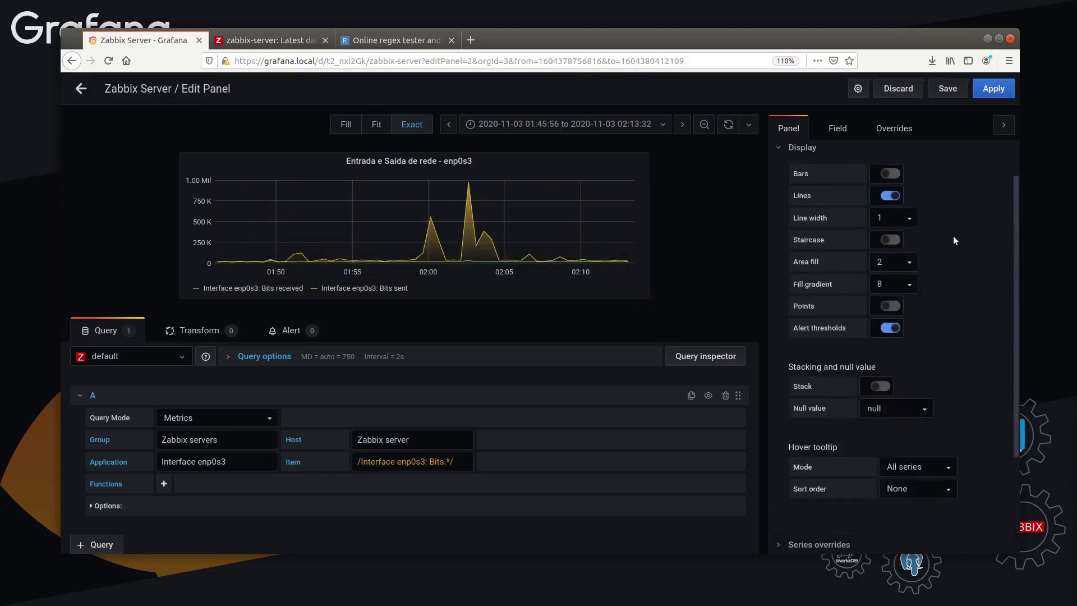
scroll(938, 301, down, 4)
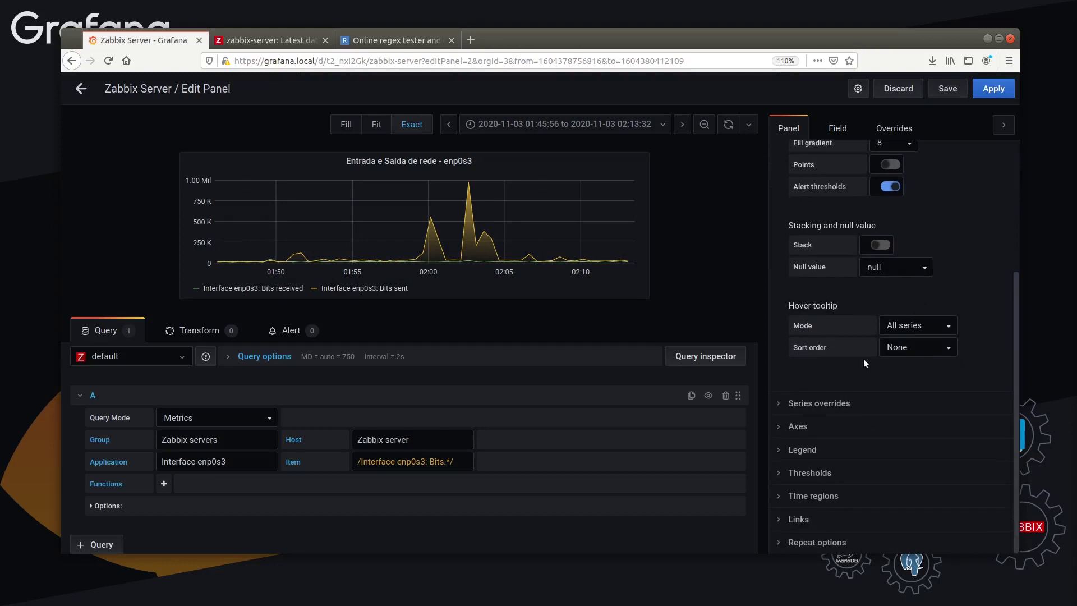
scroll(862, 336, up, 5)
click(797, 199)
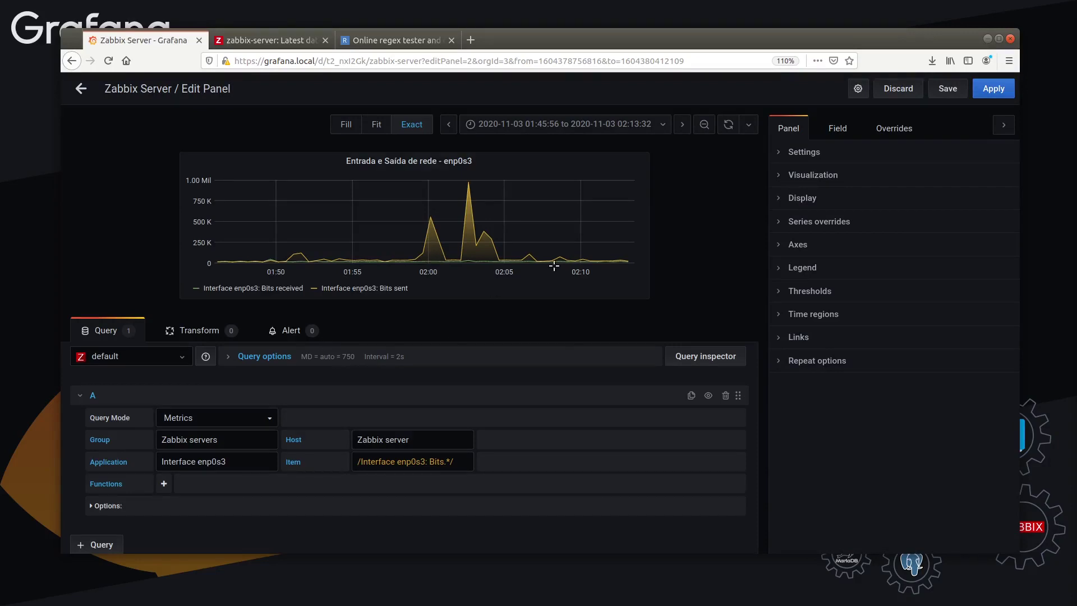
- Add a series override for the Interface enp0s3: Bits received series
click(829, 225)
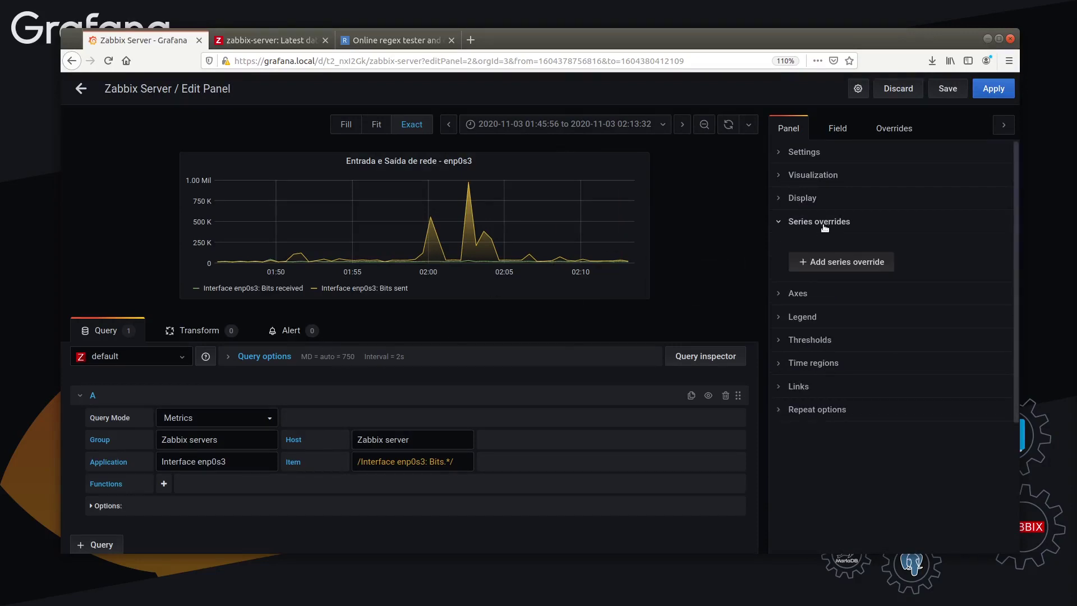
click(823, 257)
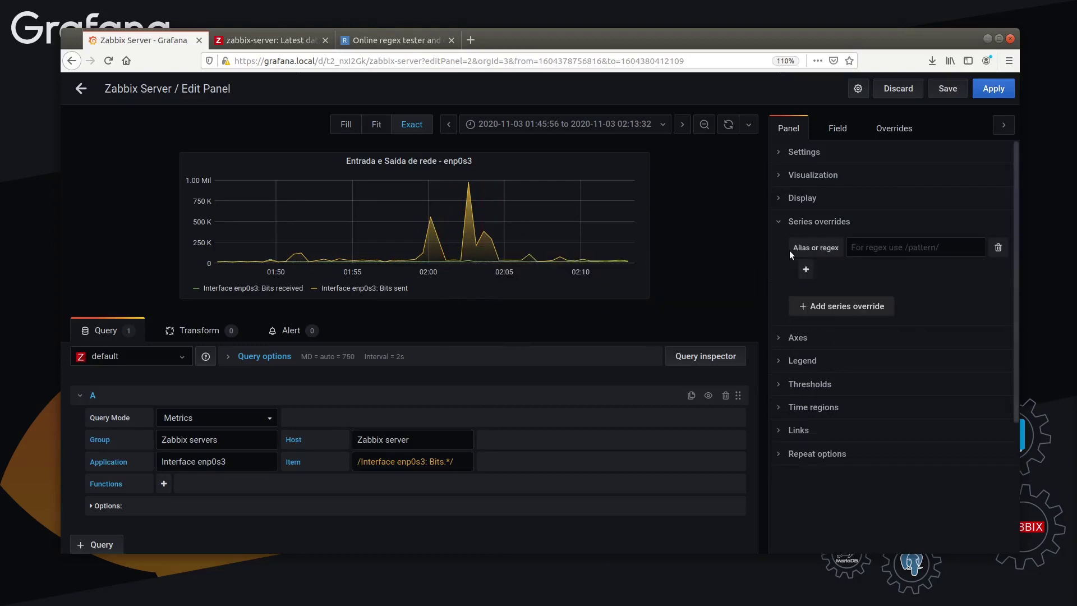
click(884, 248)
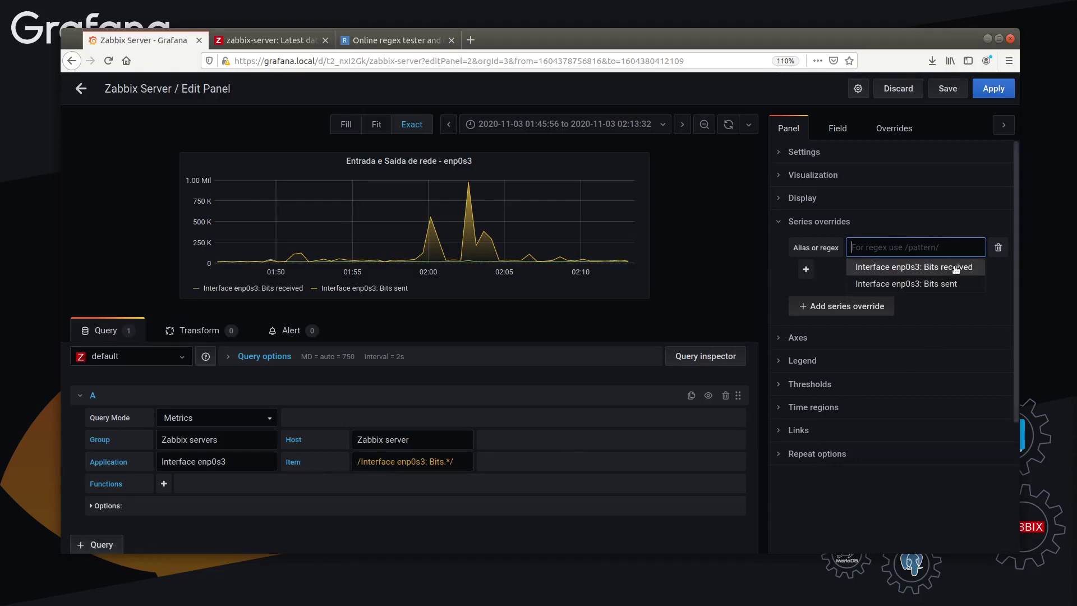
click(925, 269)
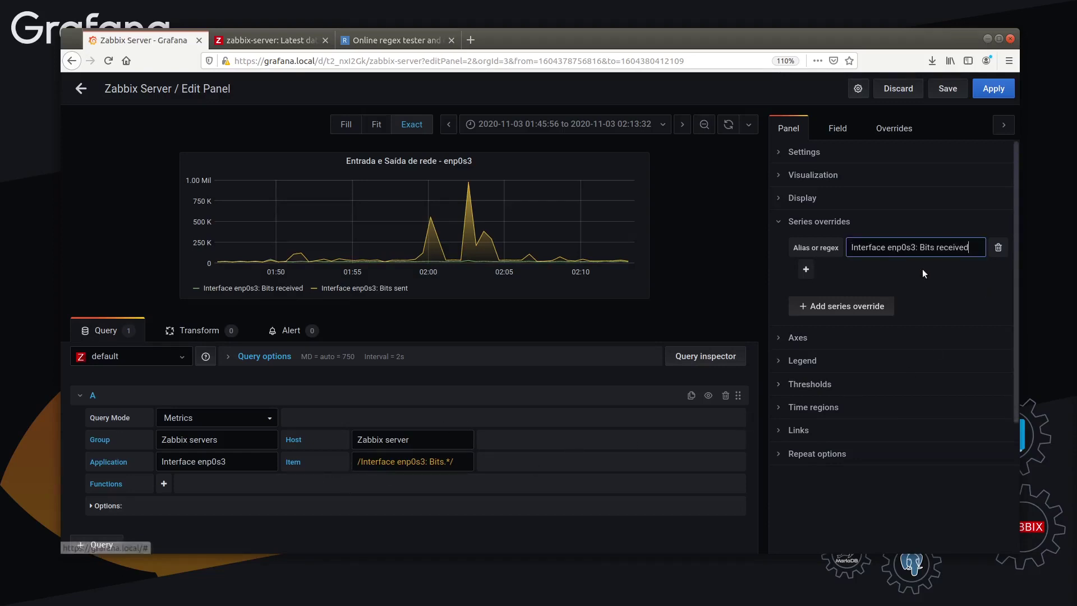
- Examine the properties available for the Bits received override and compare them with the graph's display settings
click(806, 269)
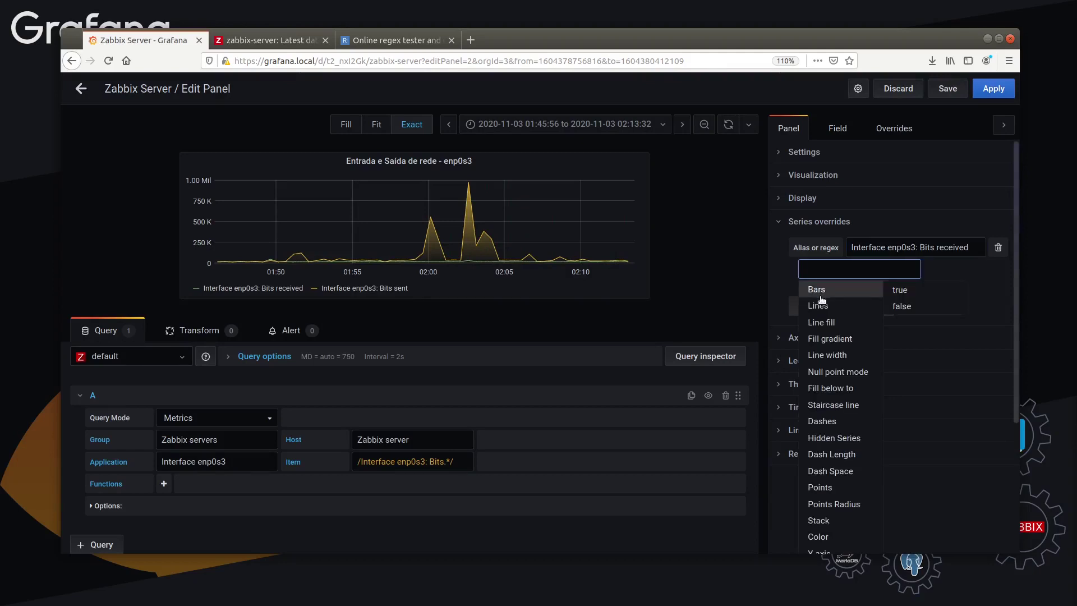
mouse_move(825, 325)
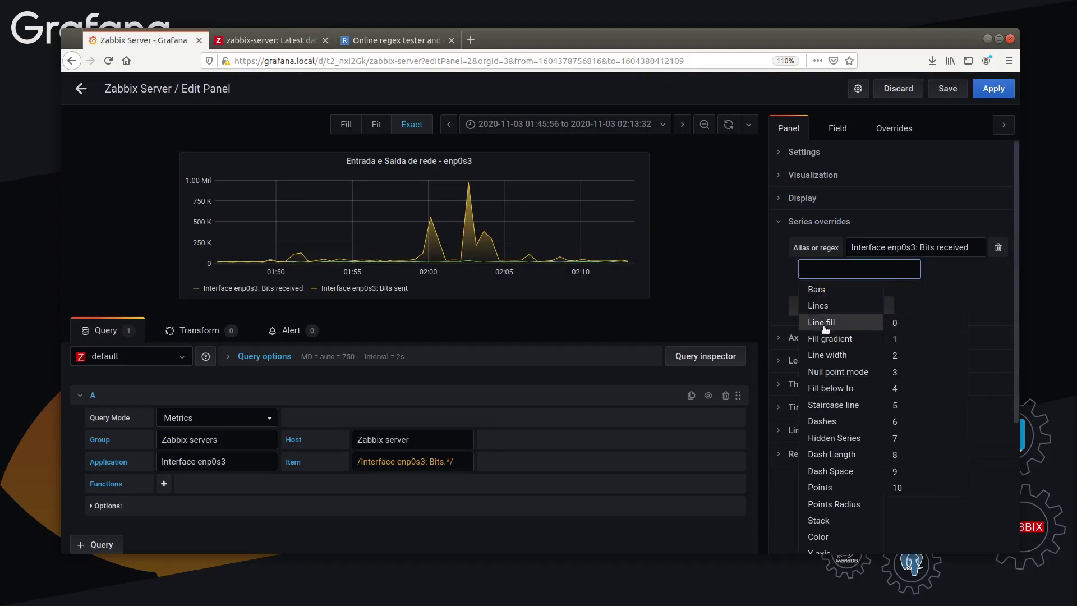
mouse_move(828, 349)
scroll(827, 374, down, 2)
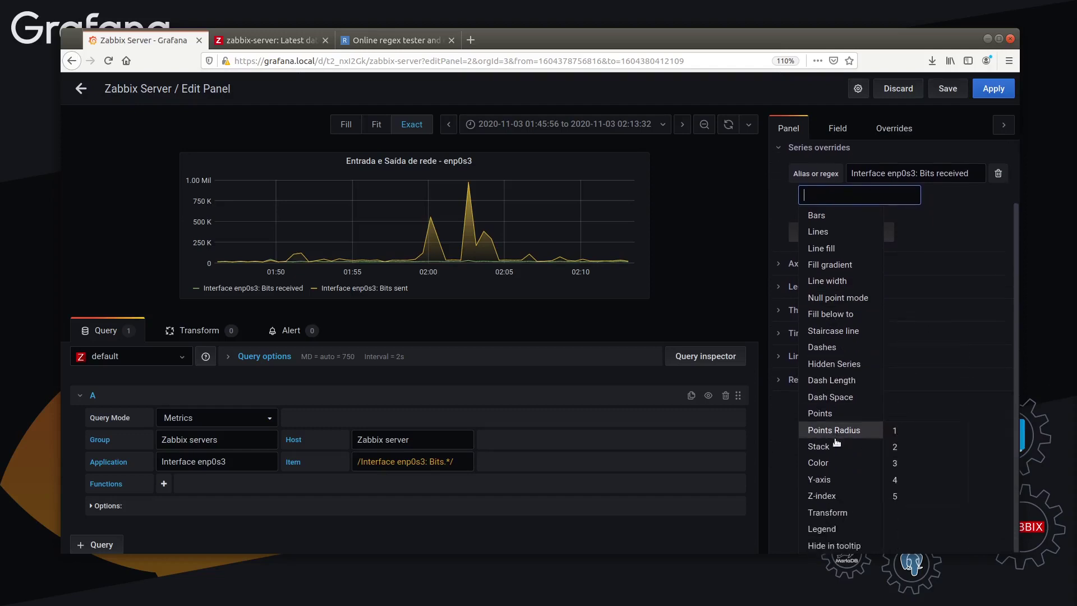
mouse_move(837, 465)
scroll(831, 449, up, 2)
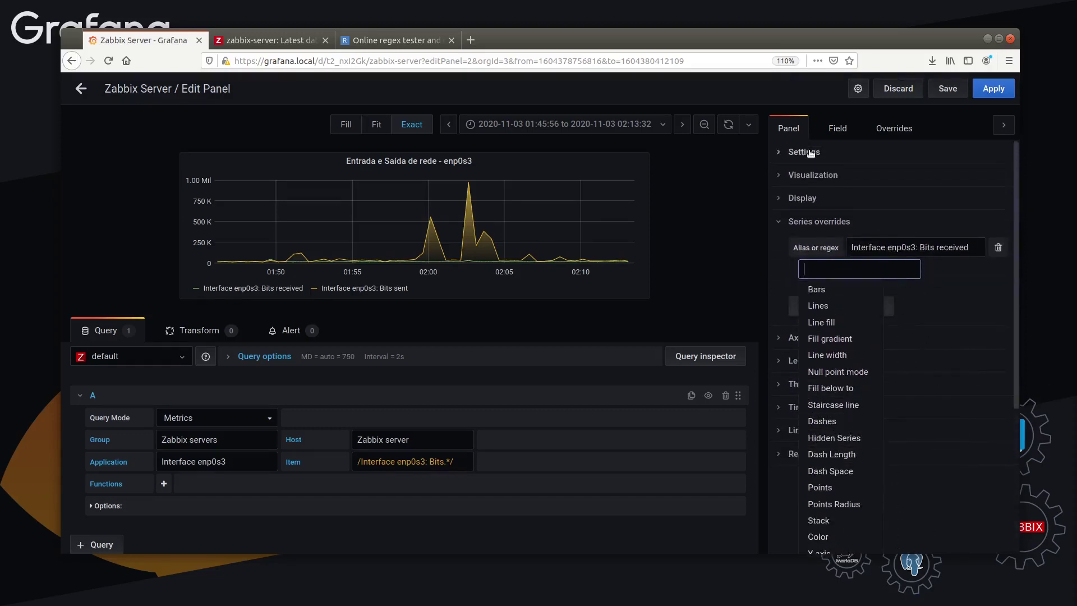
click(812, 199)
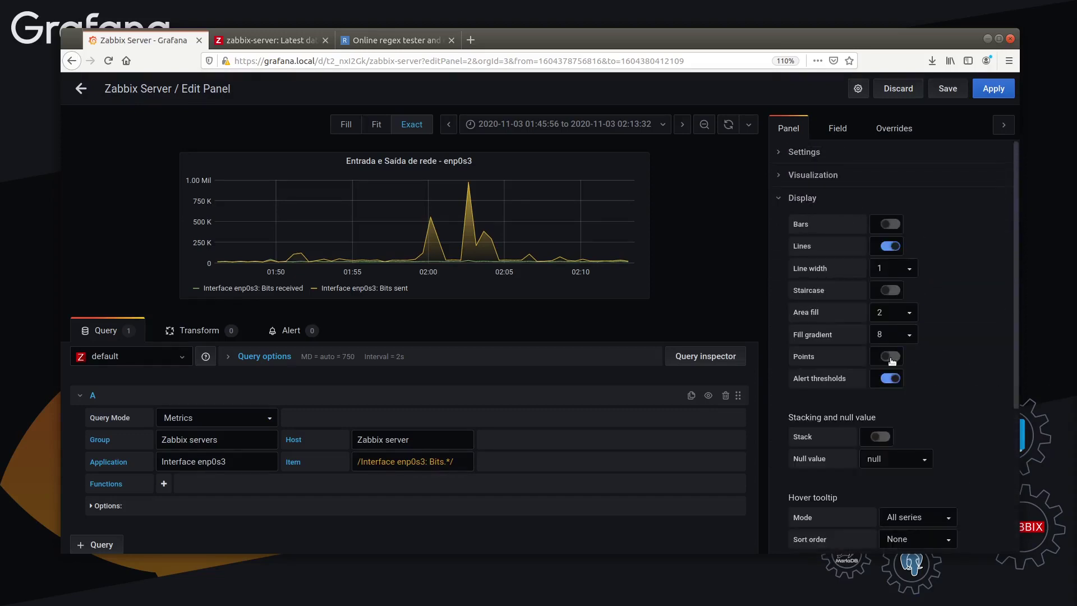
click(819, 203)
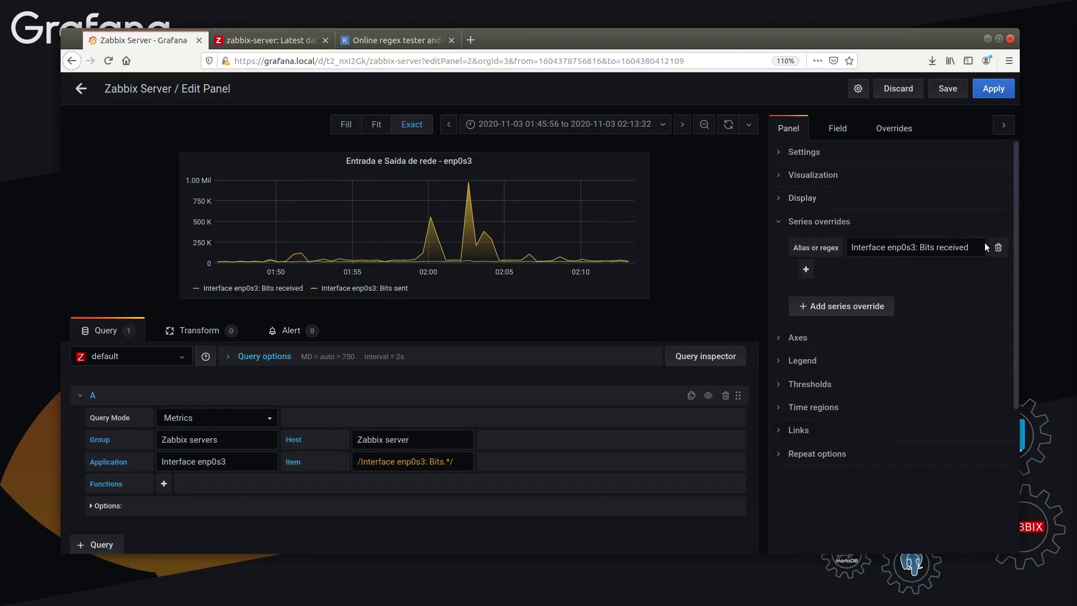
- Override the color of the Interface enp0s3: Bits received series with red
click(896, 248)
click(953, 247)
click(806, 270)
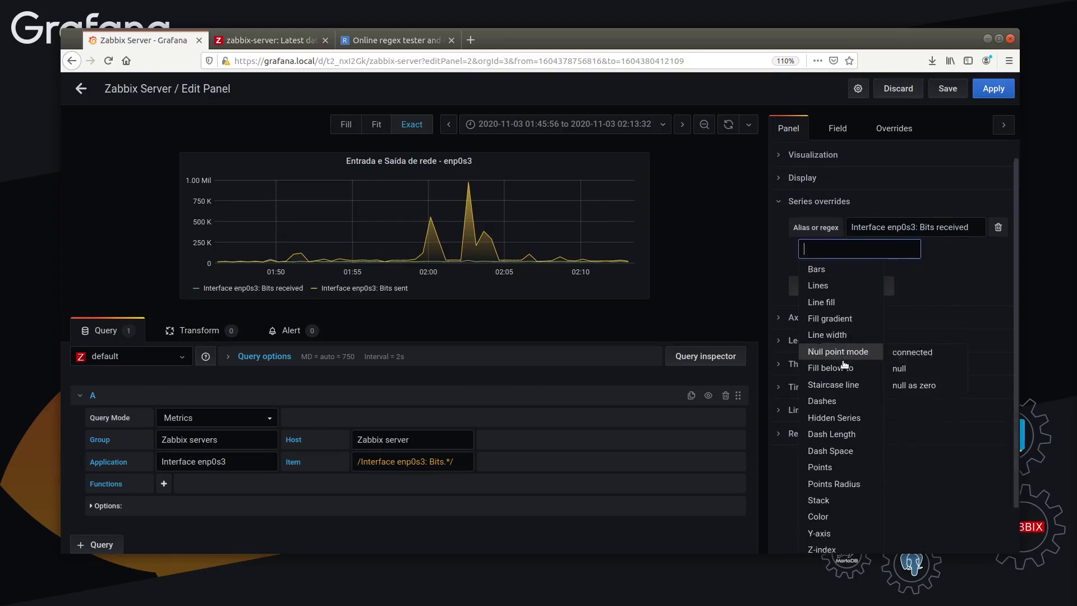
scroll(785, 337, down, 2)
mouse_move(832, 481)
mouse_move(838, 463)
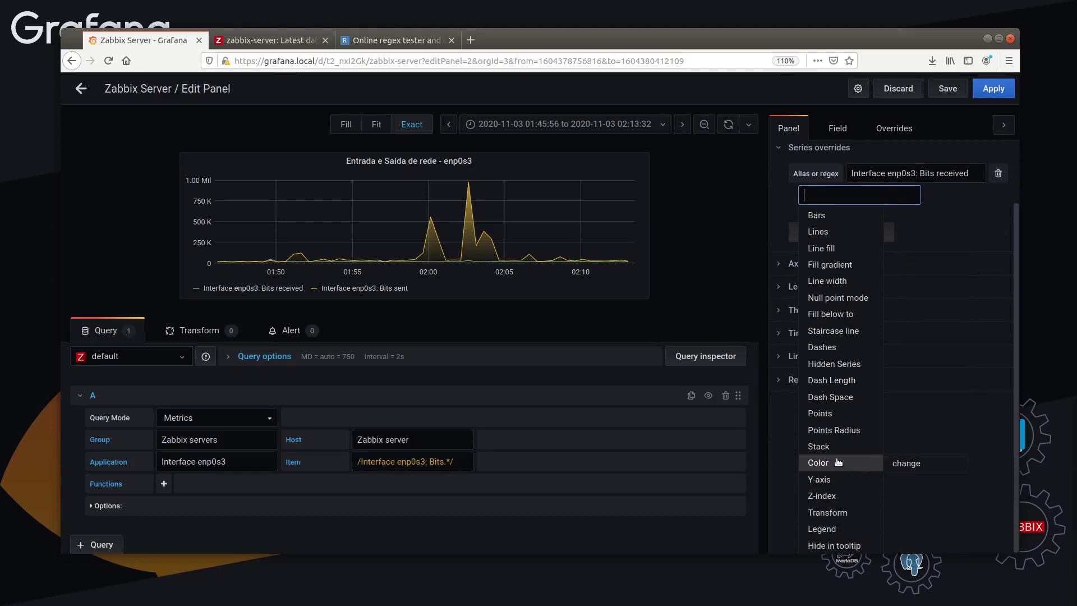
click(945, 464)
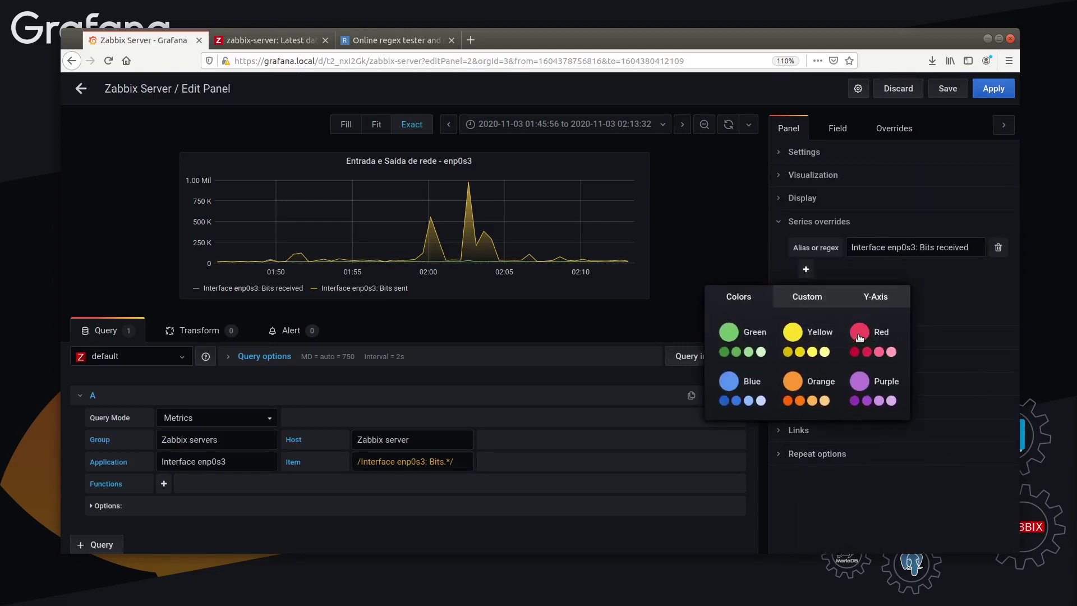
click(859, 334)
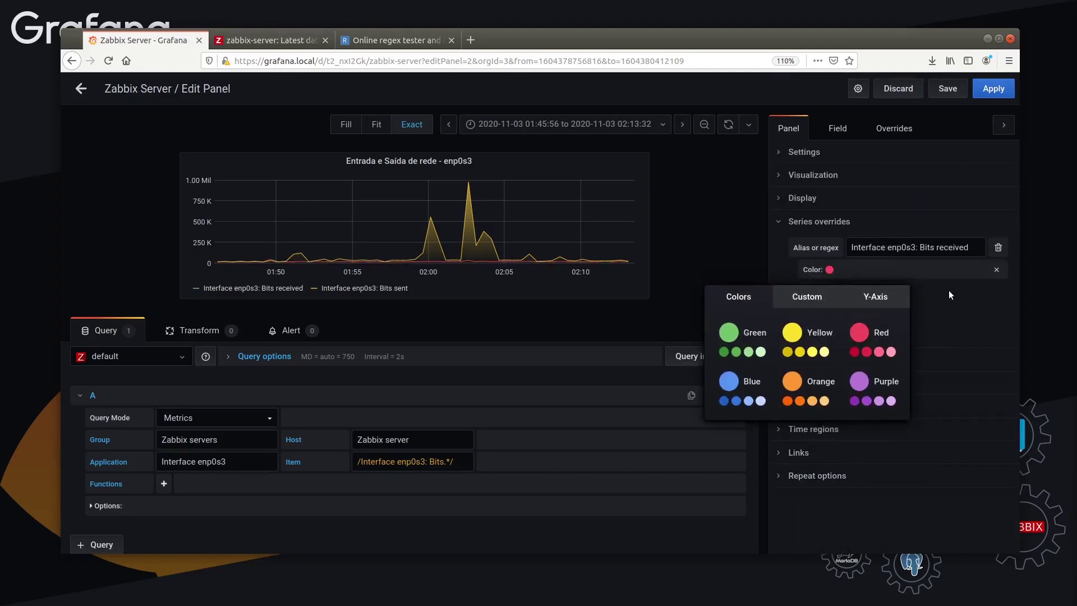
click(806, 292)
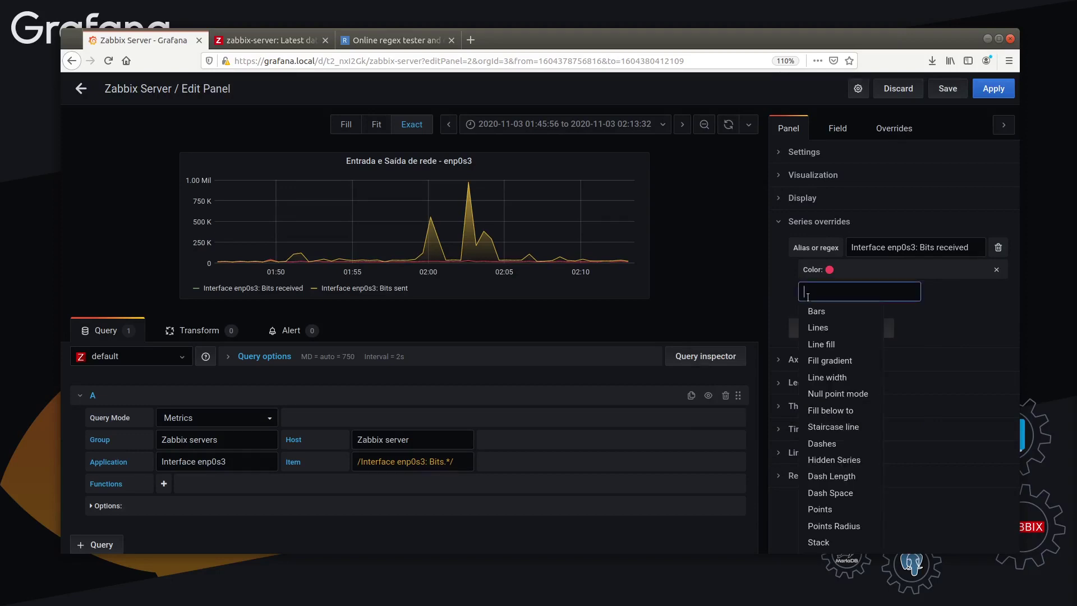
click(944, 302)
- Add a second series override for Interface enp0s3: Bits sent and set its color to blue
click(861, 327)
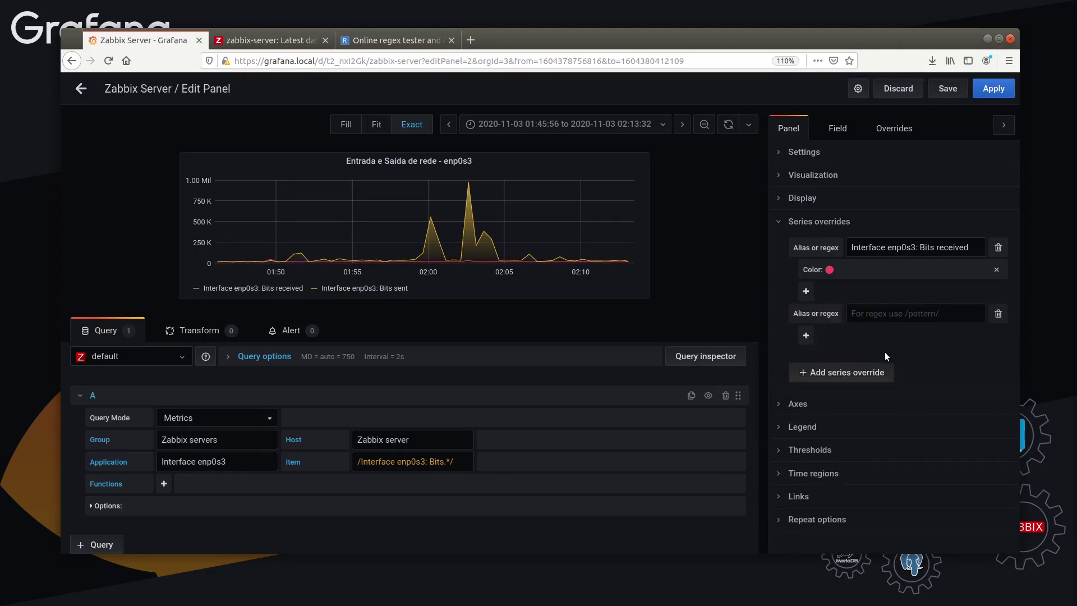
click(902, 317)
click(915, 348)
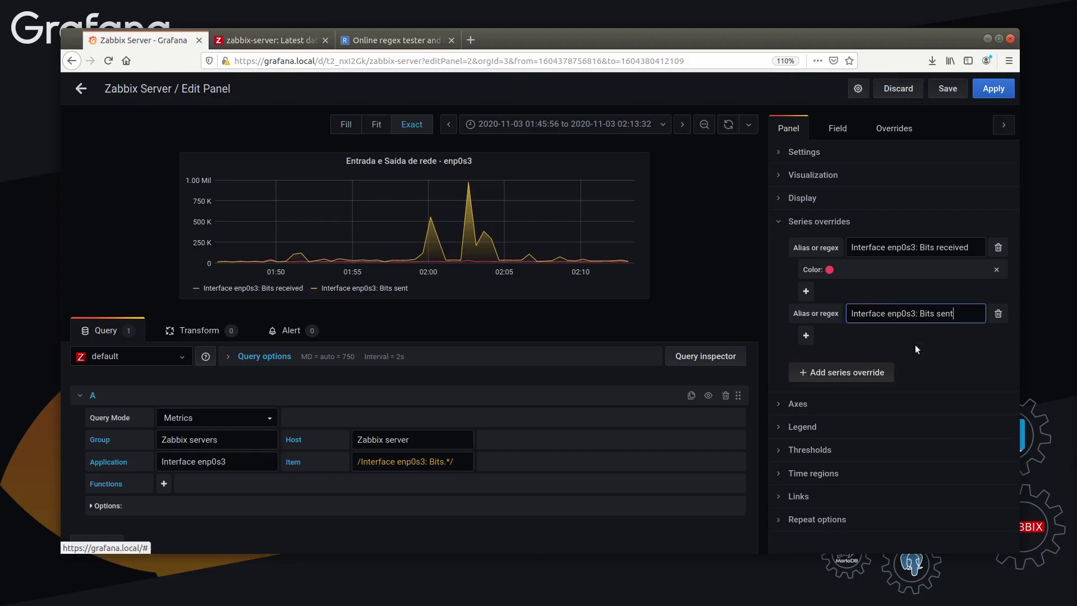
click(805, 336)
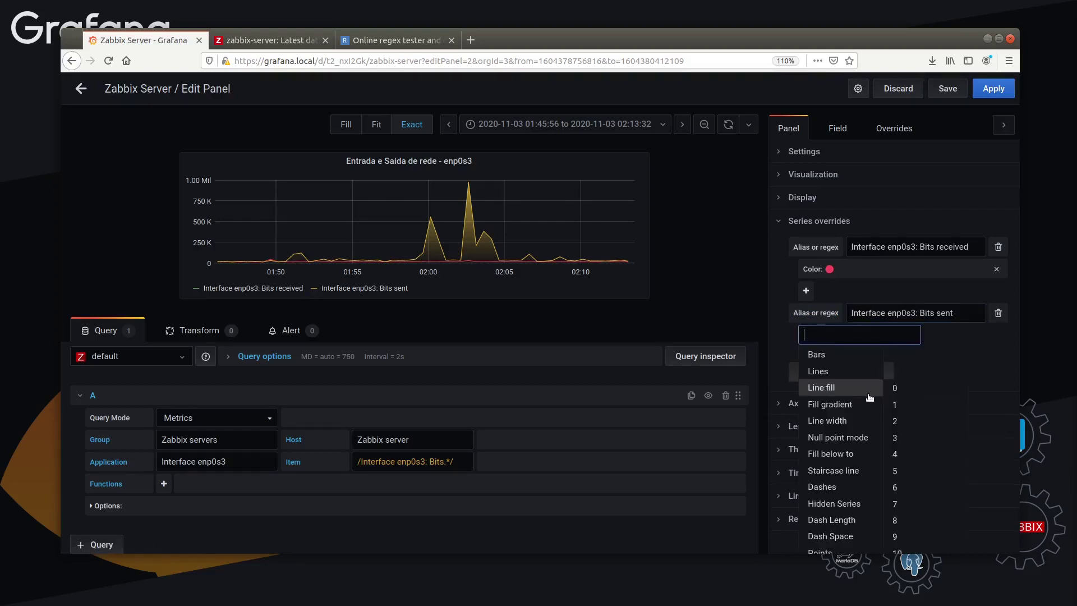
scroll(886, 399, down, 3)
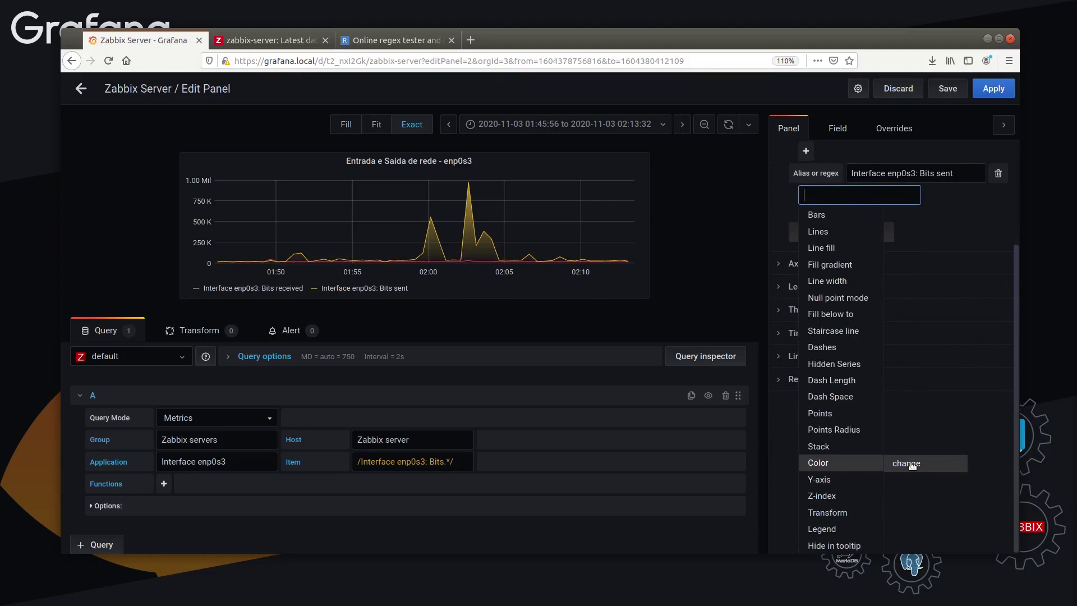
click(910, 463)
click(749, 298)
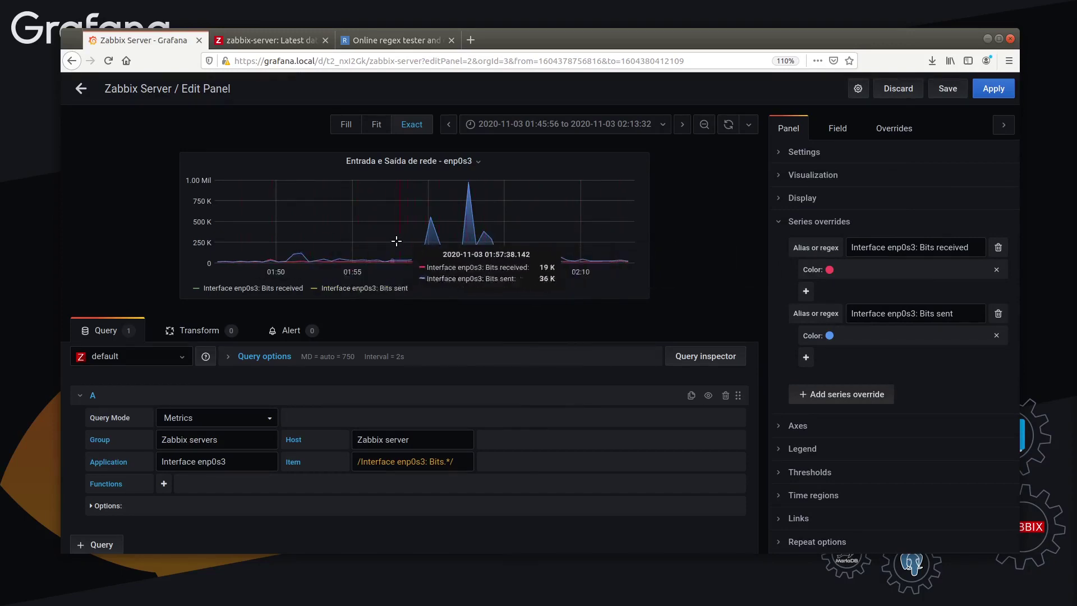
- Try the negative-Y transform on the Interface enp0s3: Bits sent series override
click(806, 357)
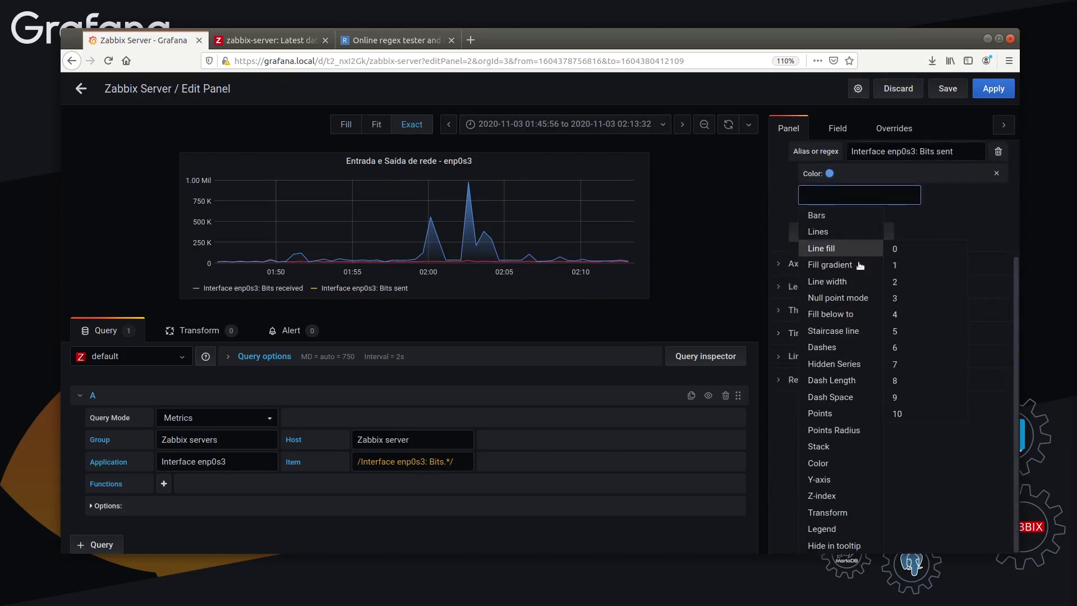
mouse_move(854, 316)
mouse_move(849, 514)
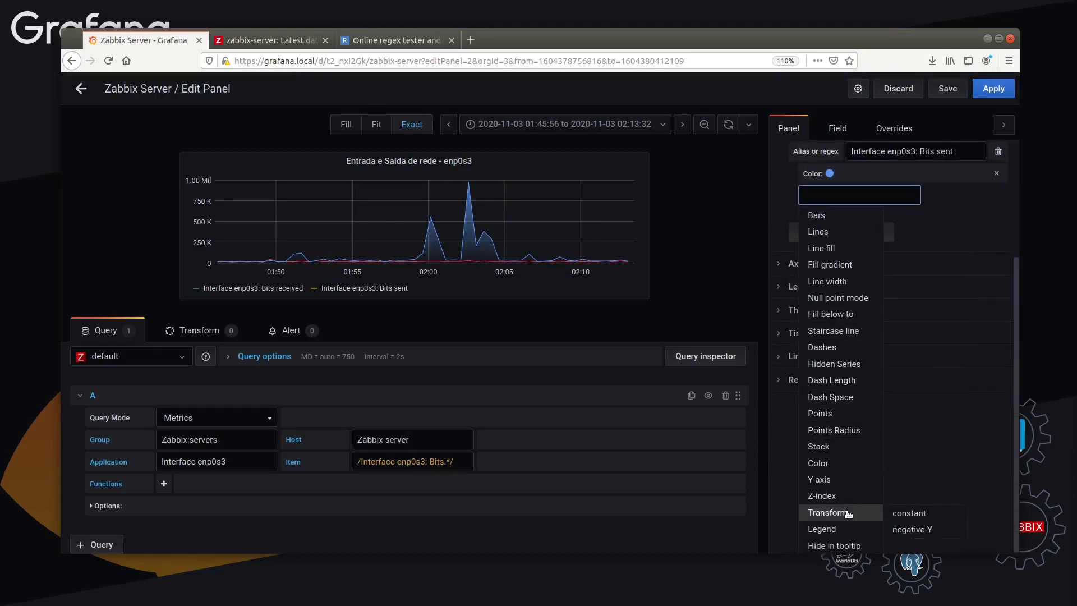
click(903, 531)
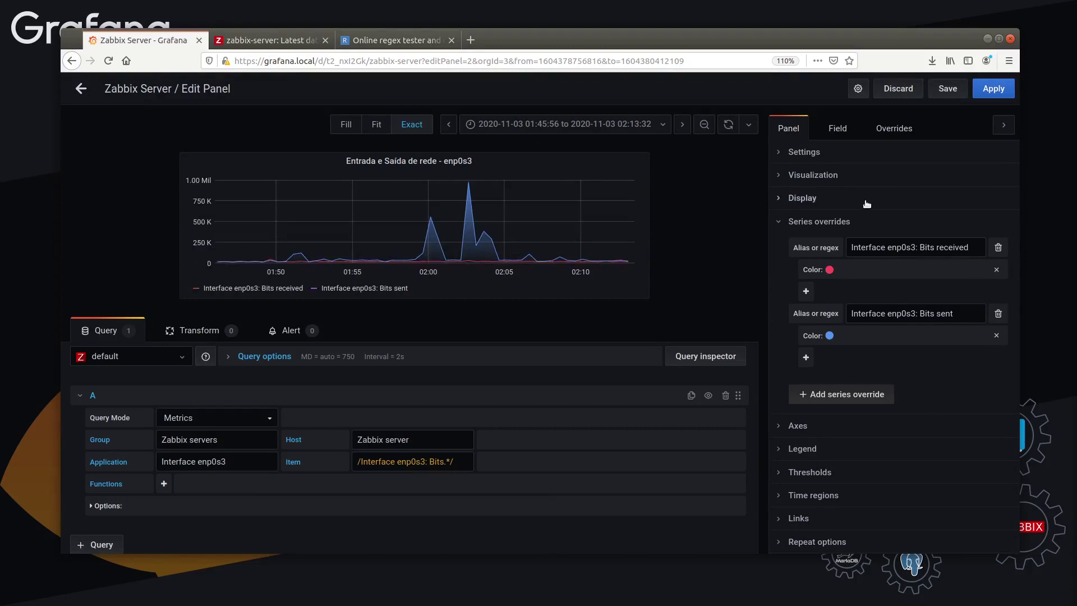
- Examine the other properties available for the Bits received override, and collapse the series overrides
click(807, 291)
scroll(856, 334, down, 3)
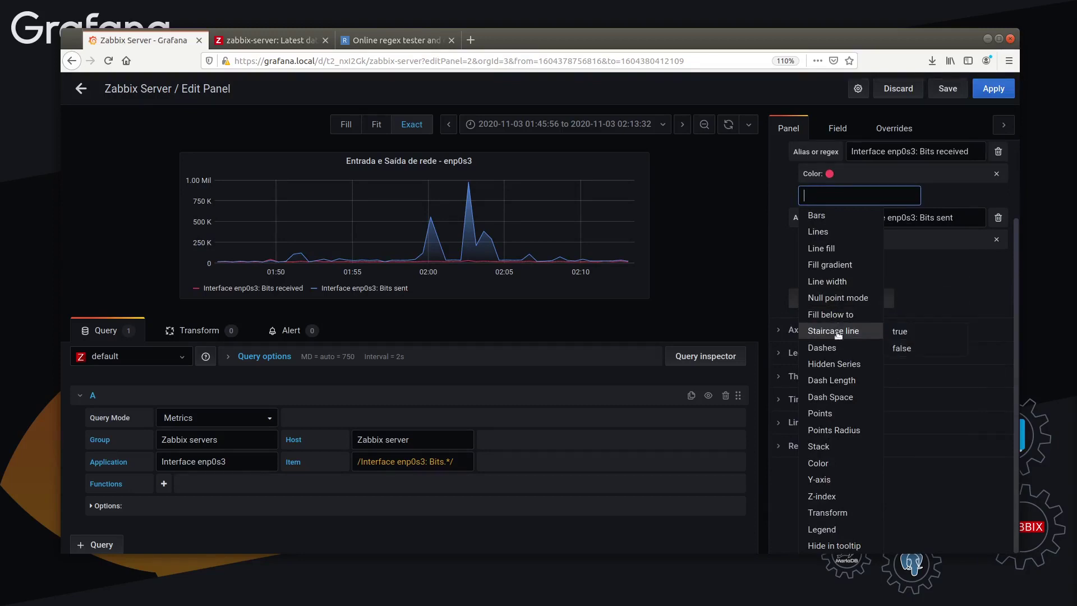
mouse_move(865, 362)
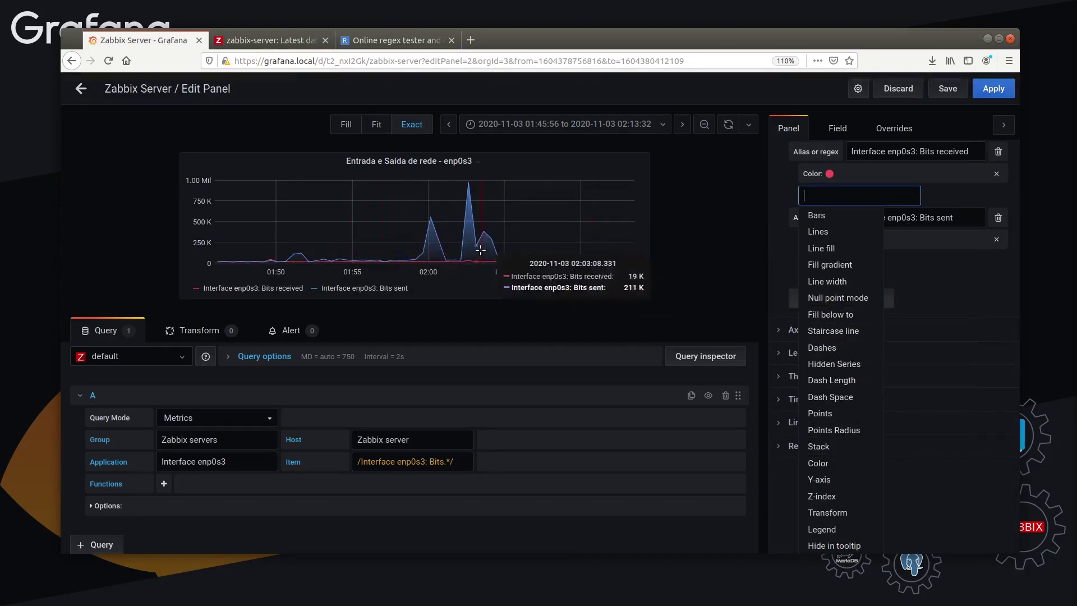
scroll(878, 289, up, 2)
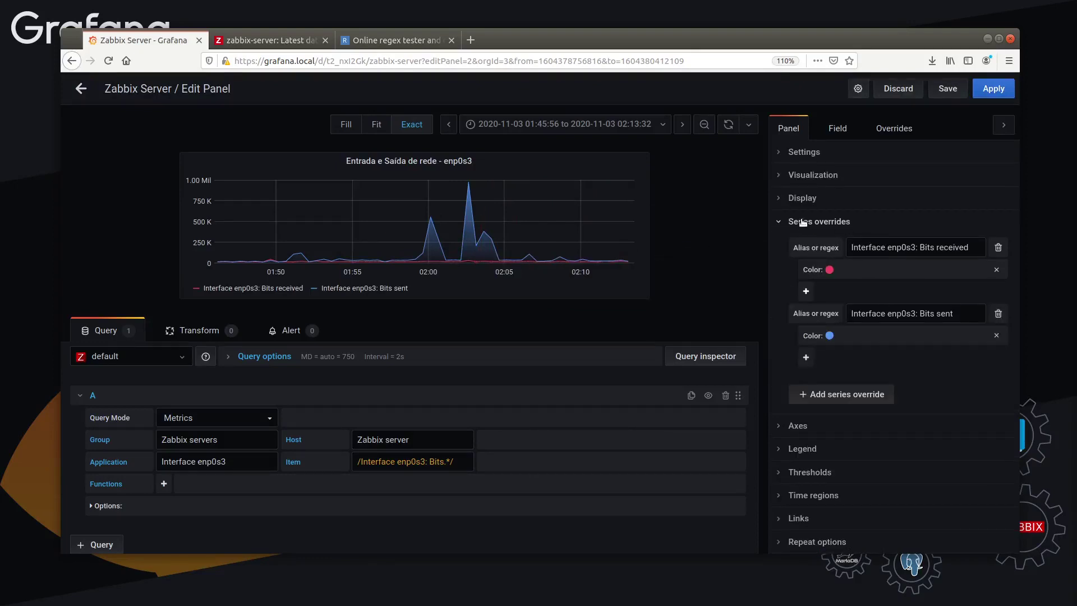
click(803, 223)
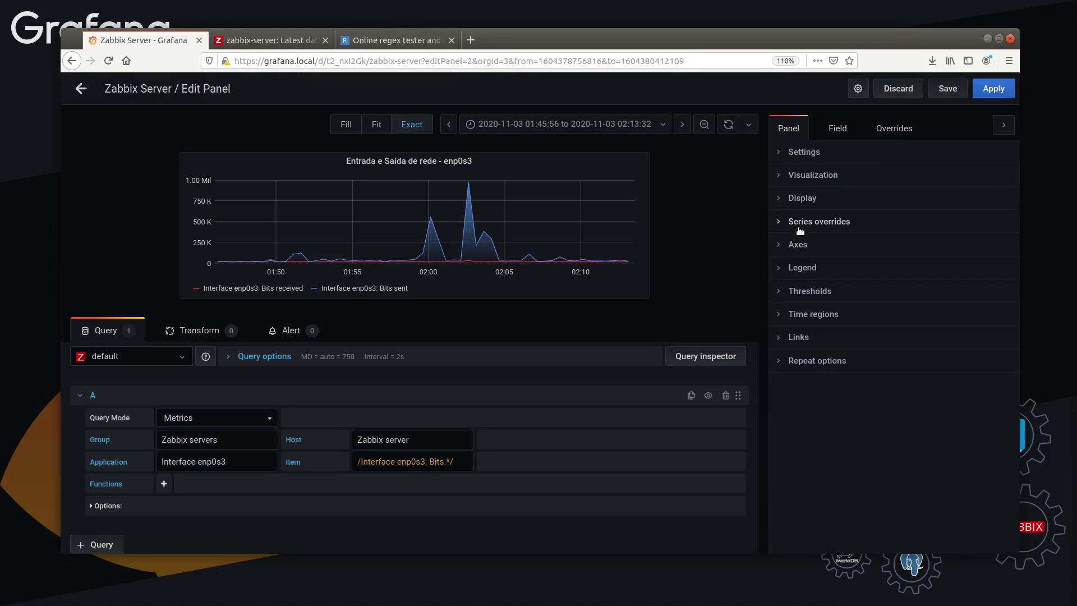
- Examine the graph's Left Y and Right Y axis settings and compare them with the plotted value scale
click(796, 246)
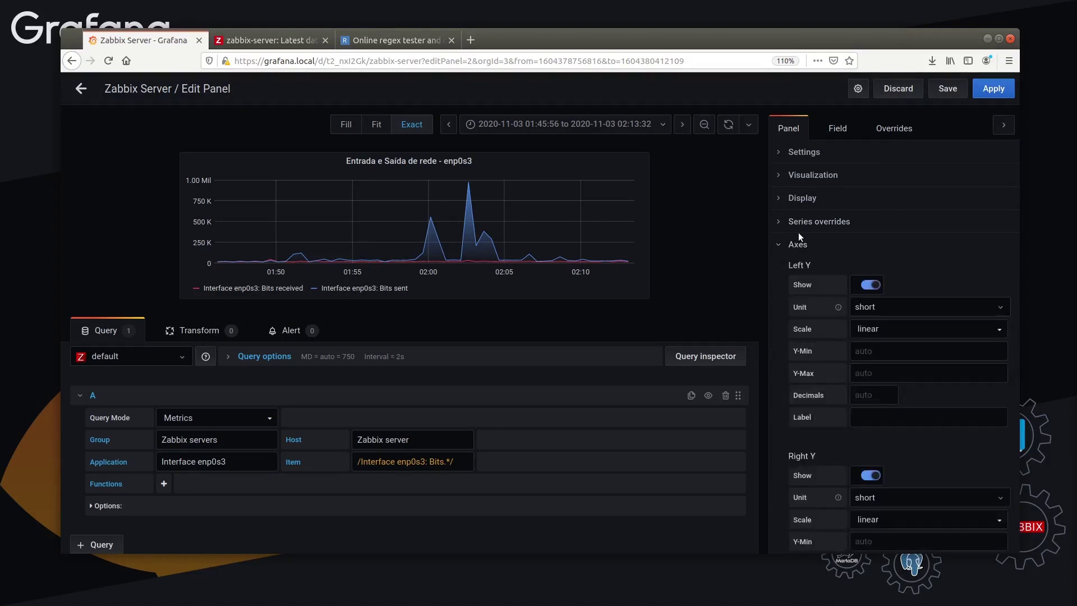
scroll(881, 241, down, 5)
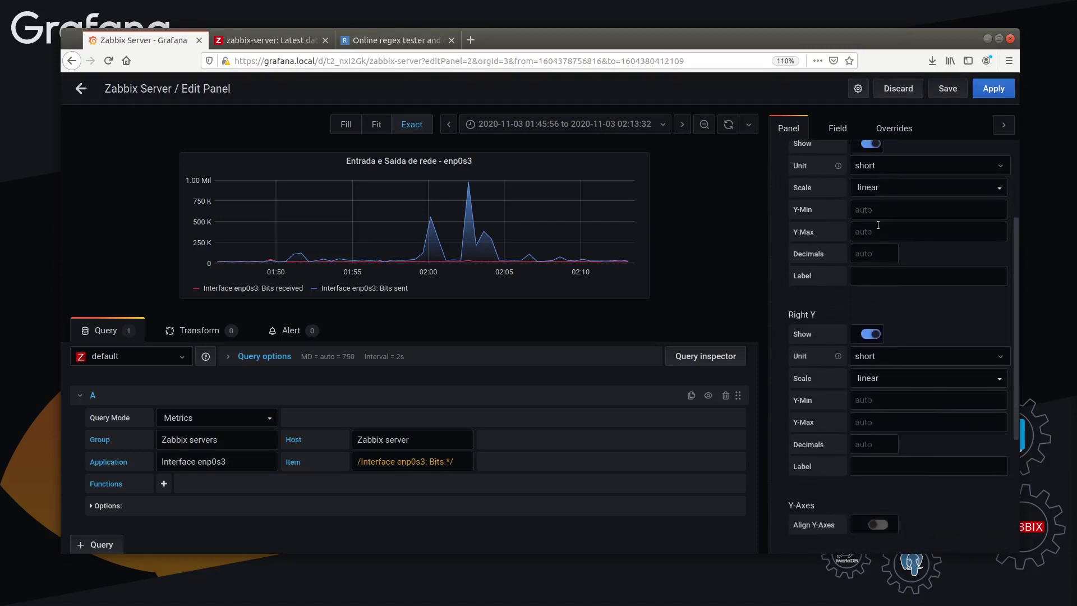
scroll(875, 230, up, 4)
scroll(849, 250, down, 3)
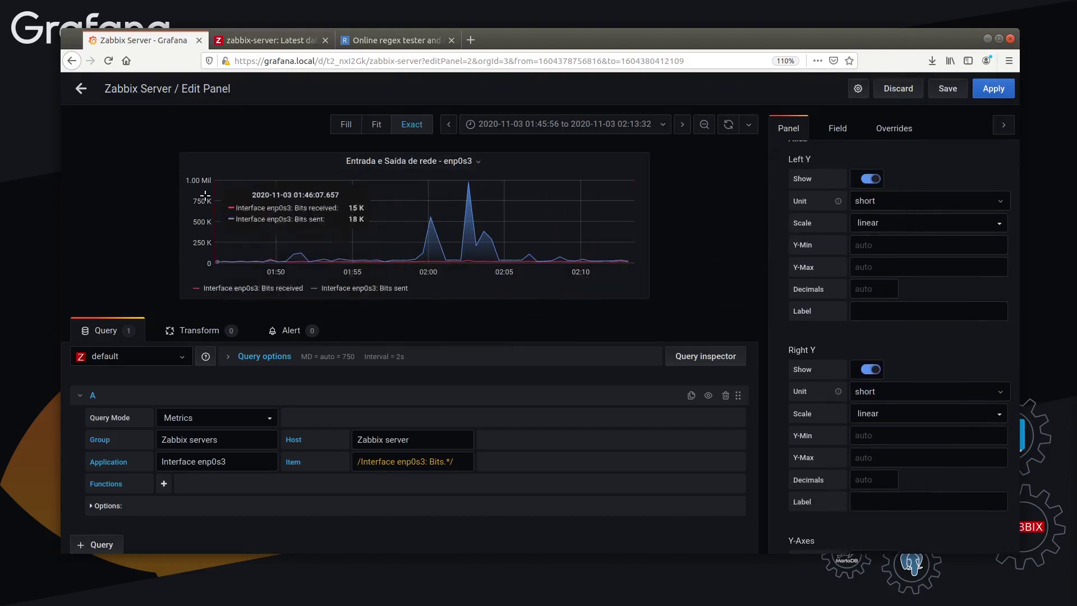
mouse_move(838, 201)
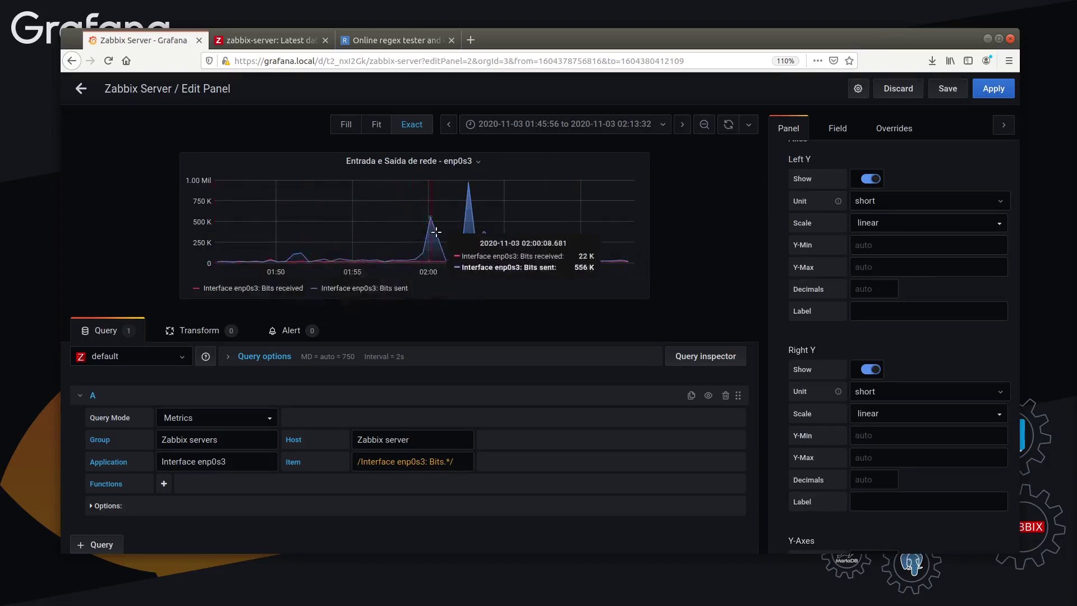
- Check the unit of the enp0s3 Bits received last value in Zabbix's Latest data, and return to Grafana's axes settings
click(247, 41)
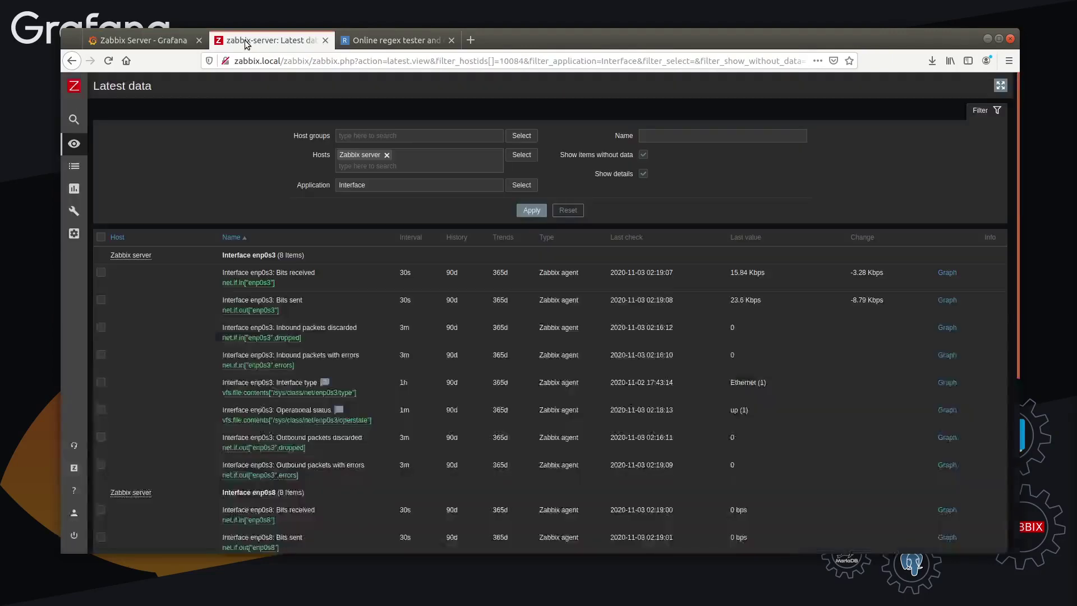
drag(748, 273, 764, 275)
click(159, 37)
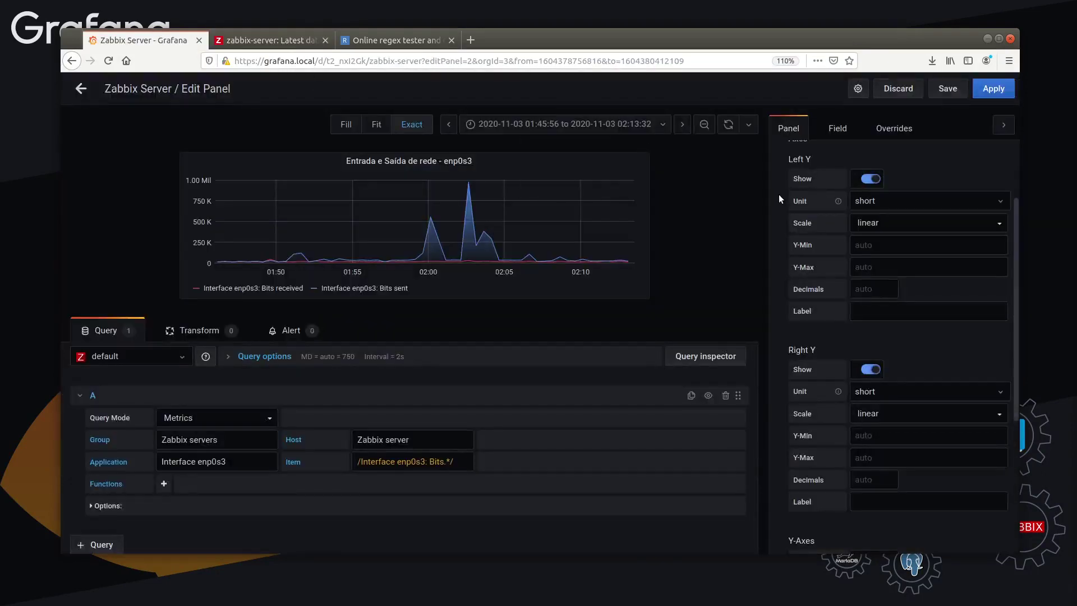
scroll(816, 242, up, 2)
scroll(816, 239, down, 2)
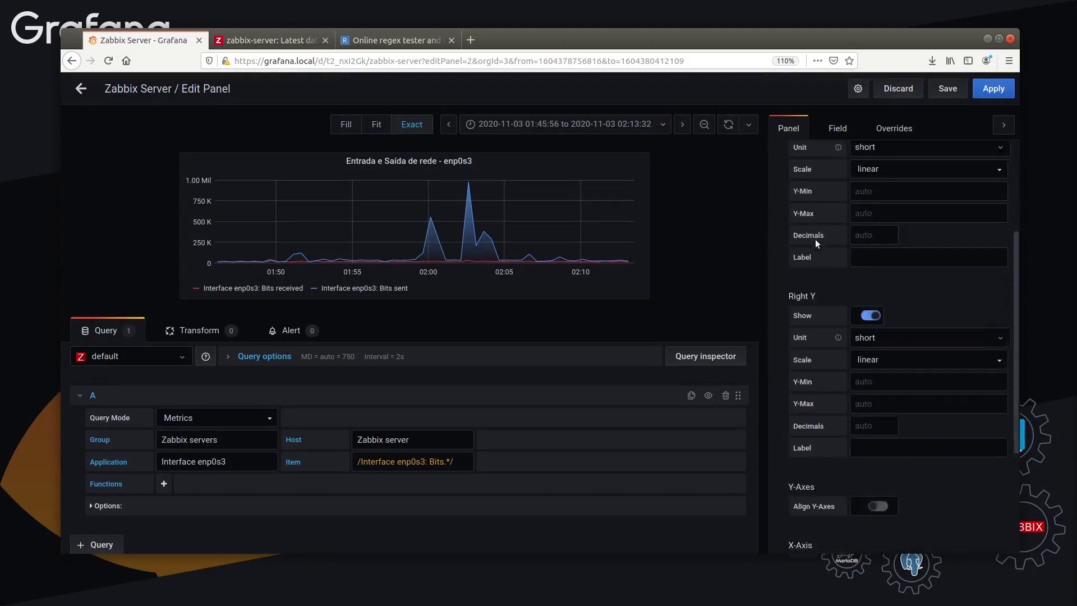
scroll(808, 238, up, 2)
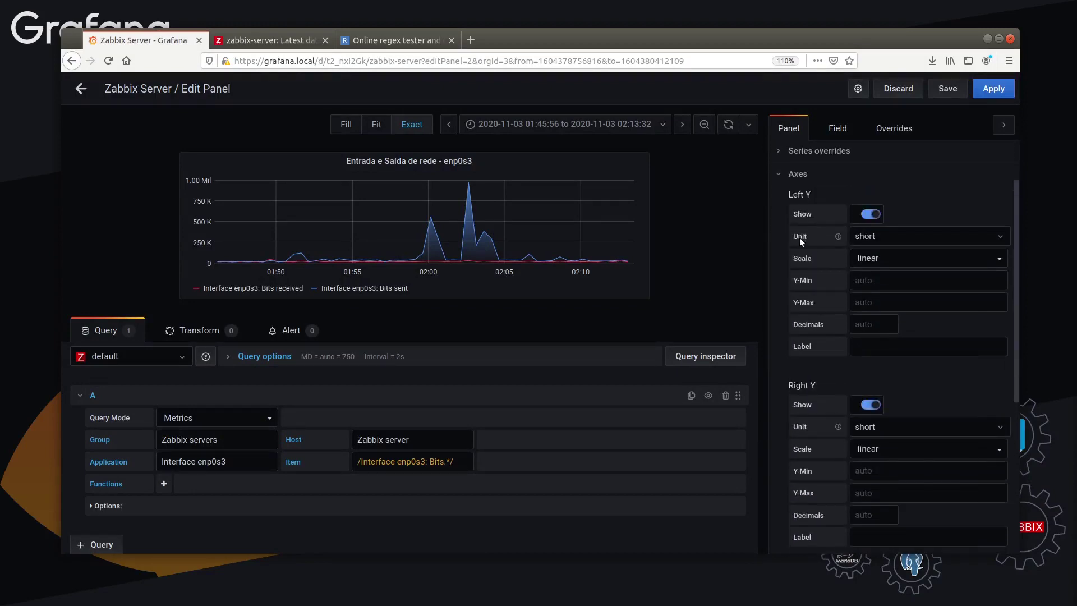
- Try kilobits/sec as the Left Y axis unit after reviewing the available bits units
click(903, 240)
double_click(879, 244)
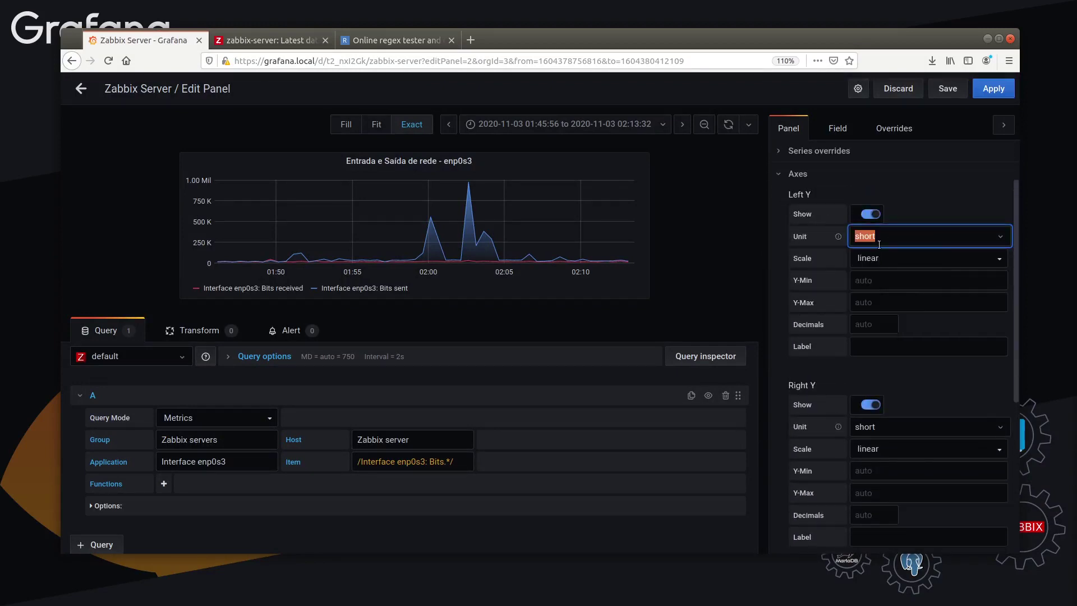
key(BackSpace)
text(bits)
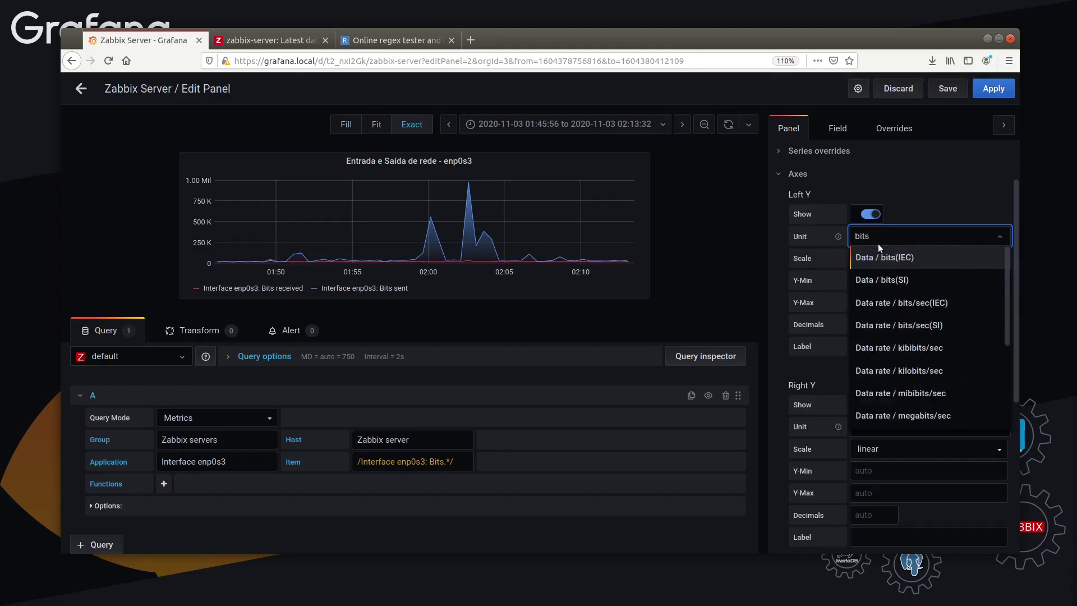
scroll(897, 277, down, 2)
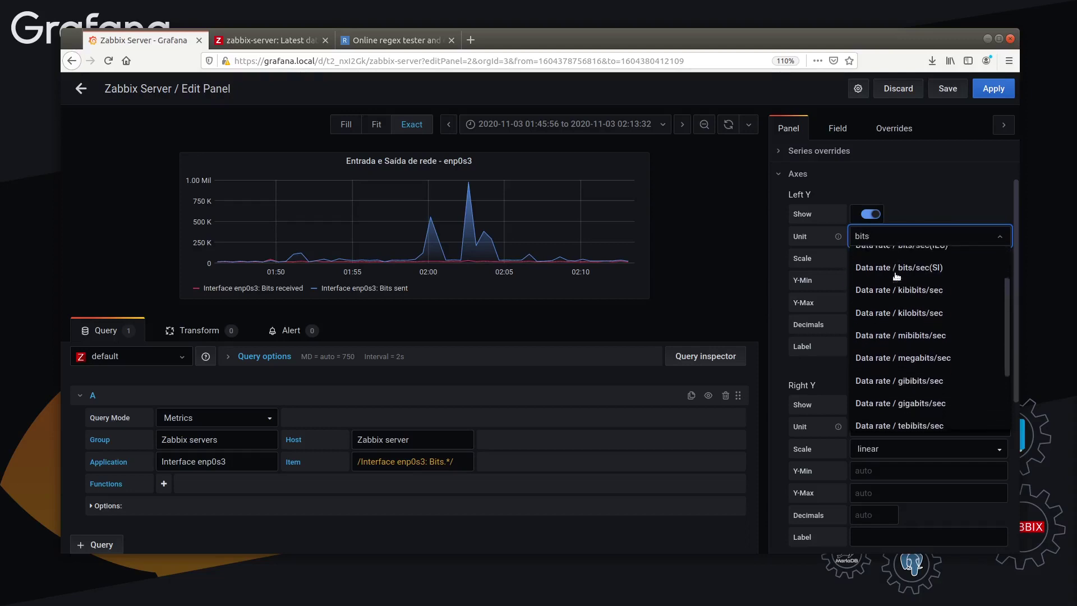
scroll(898, 292, up, 3)
scroll(909, 263, down, 3)
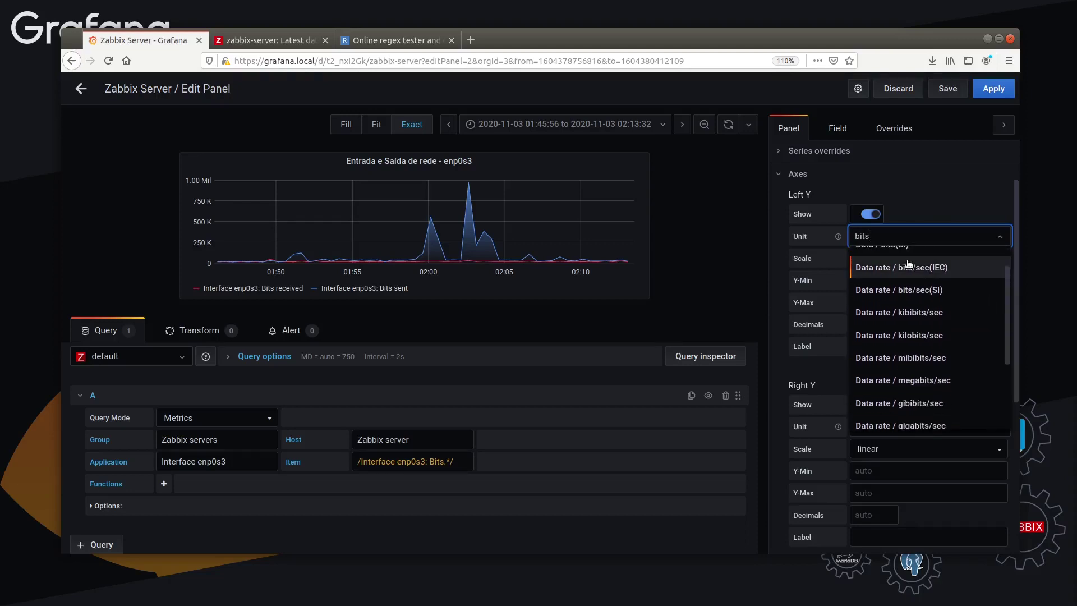
scroll(915, 280, down, 2)
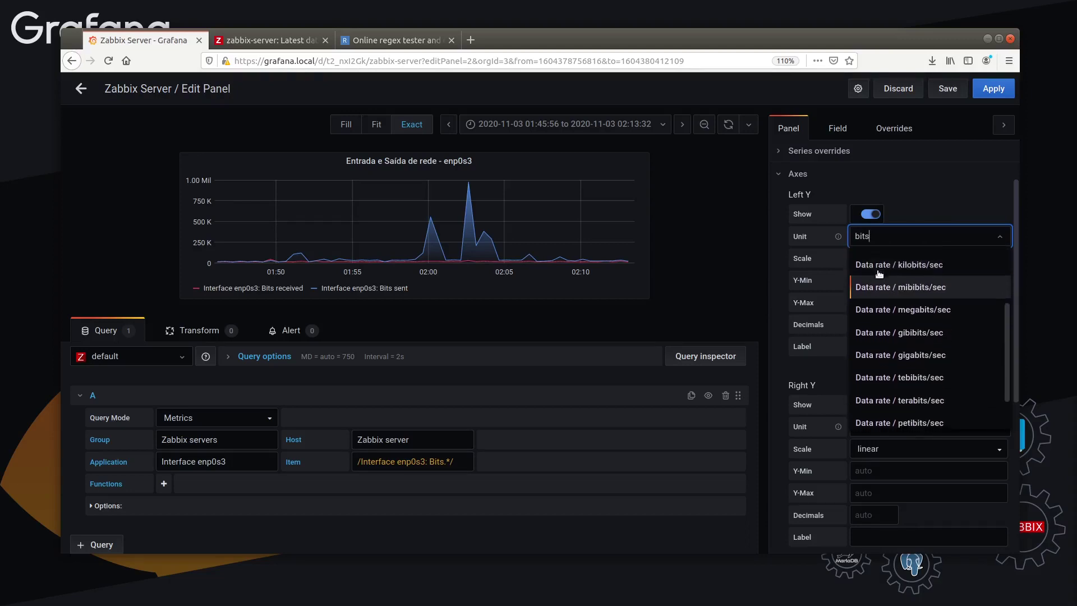
scroll(901, 285, up, 2)
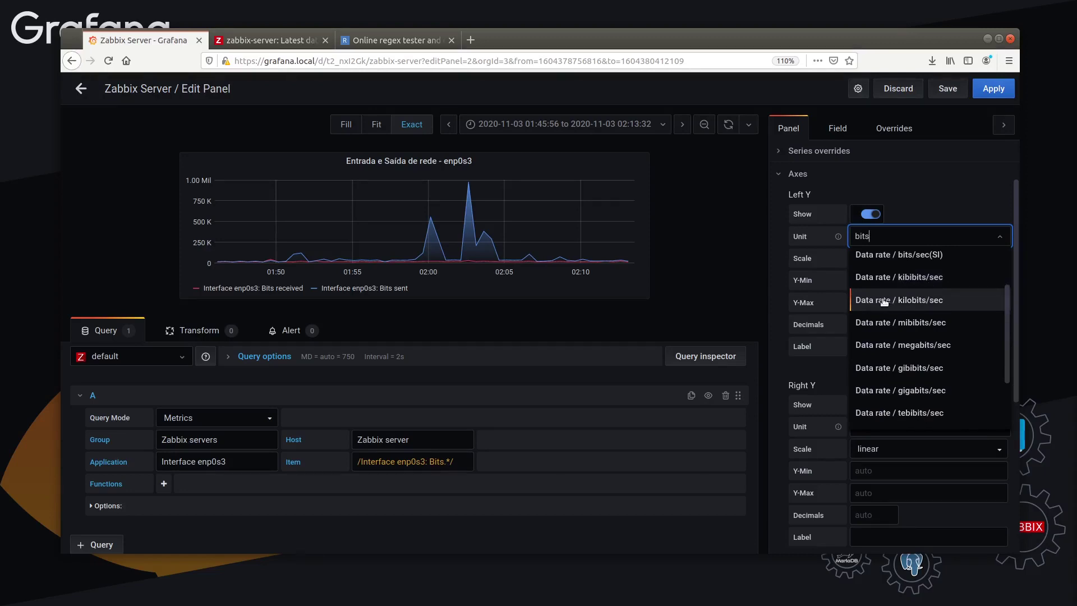
click(883, 302)
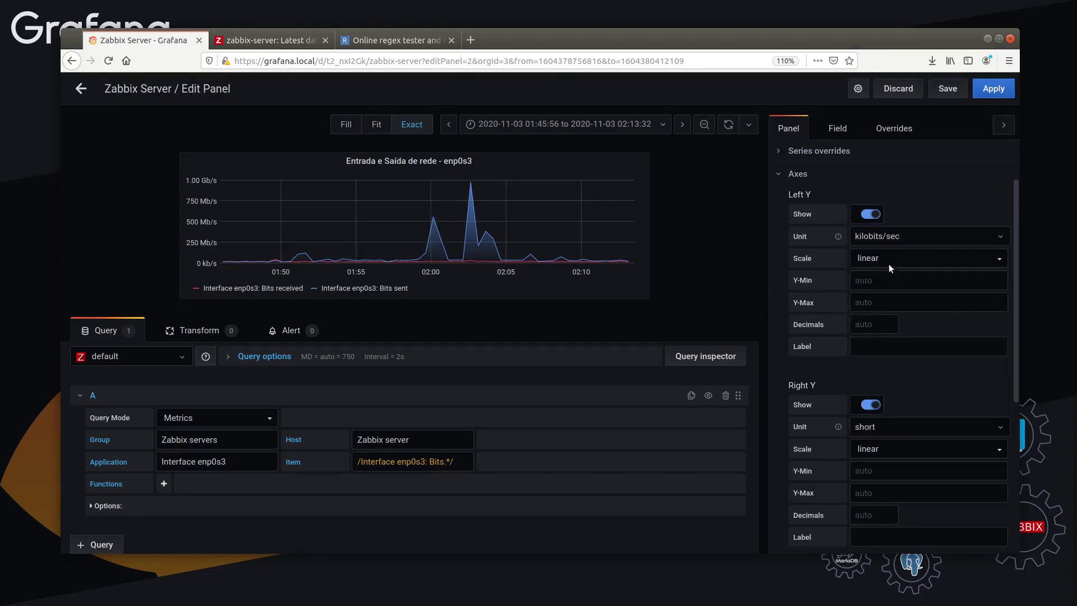
- Set the Left Y axis unit to bits/sec(IEC) and compare the scale with the last values in Zabbix's Latest data
click(939, 237)
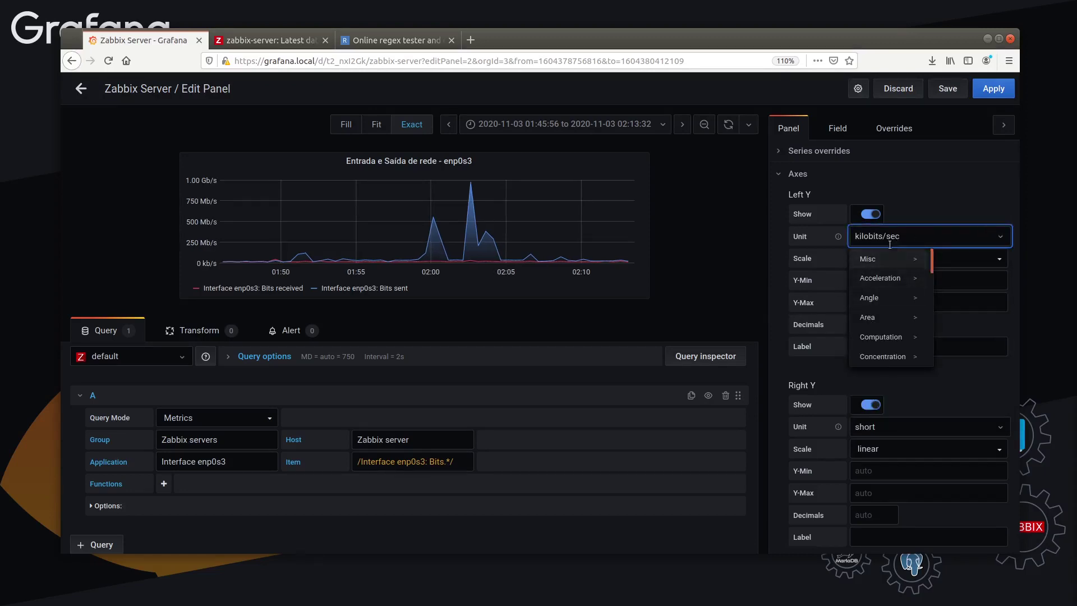
drag(871, 236, 854, 237)
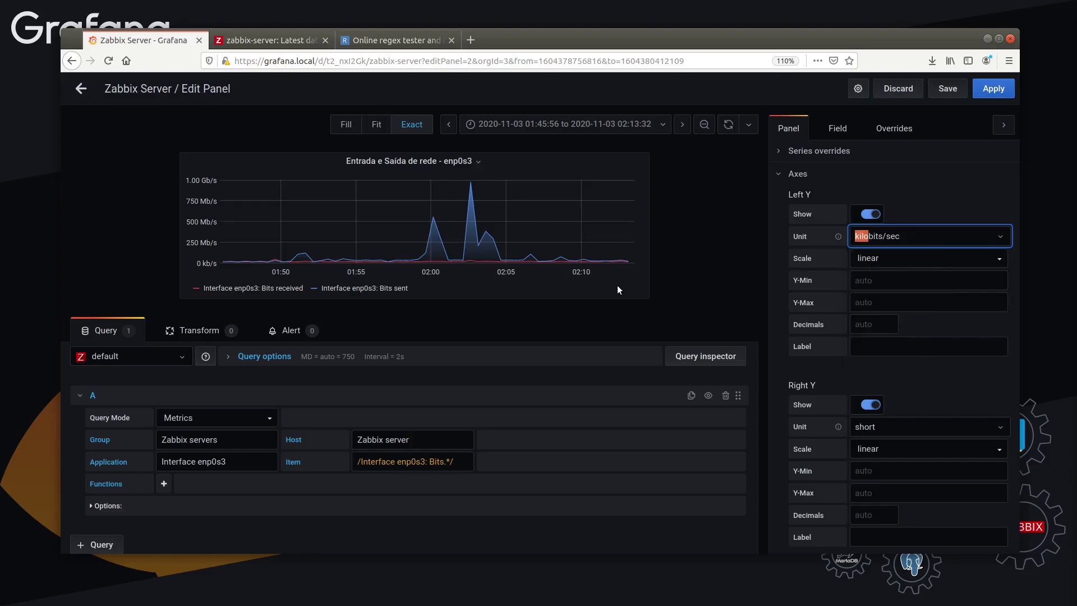
key(BackSpace)
text(bits)
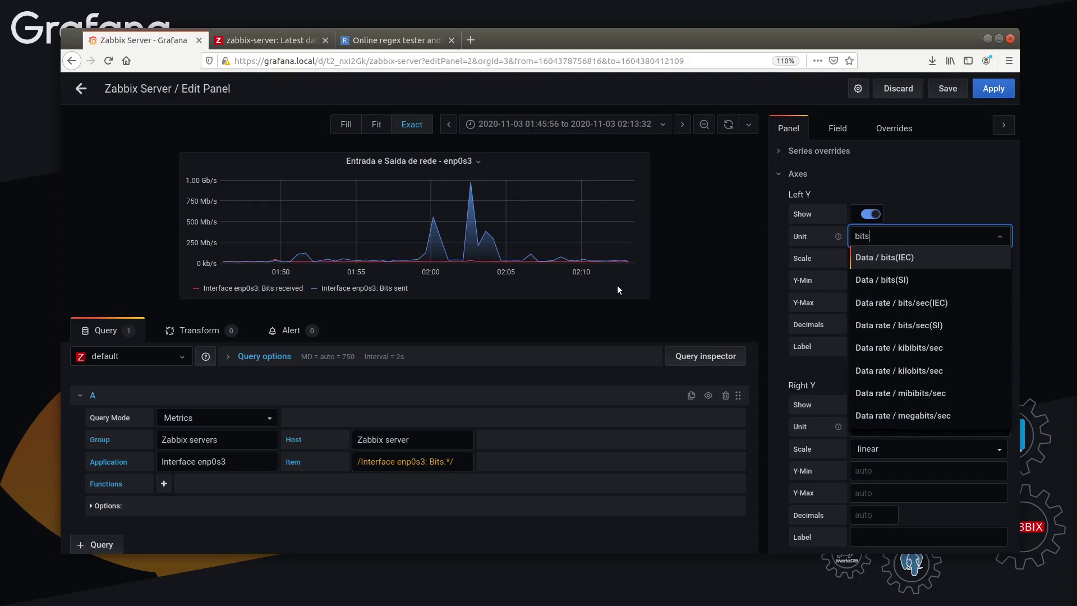
click(927, 301)
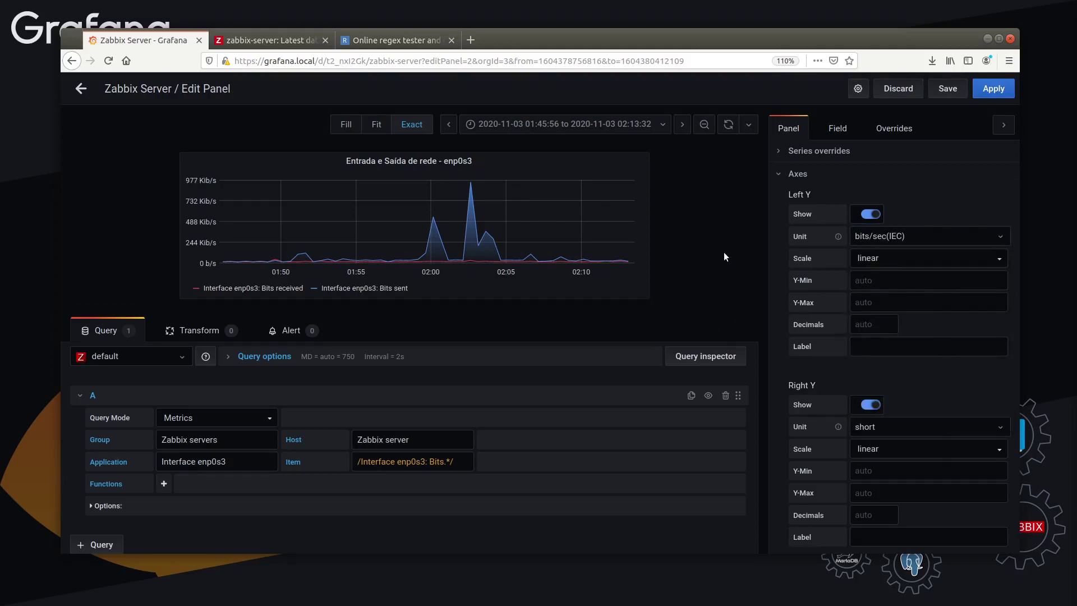
click(245, 42)
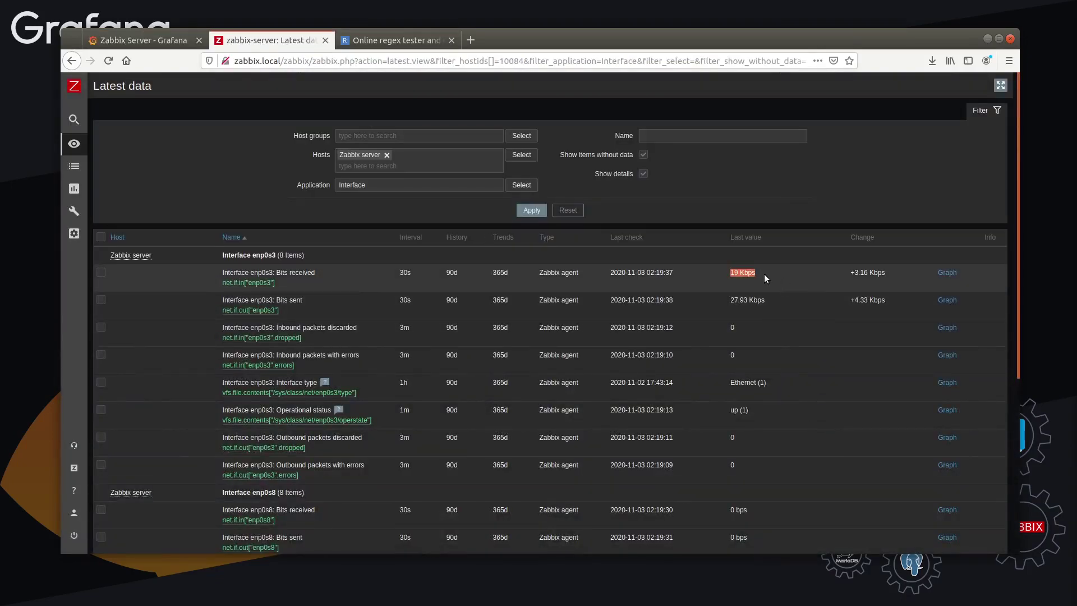
click(162, 40)
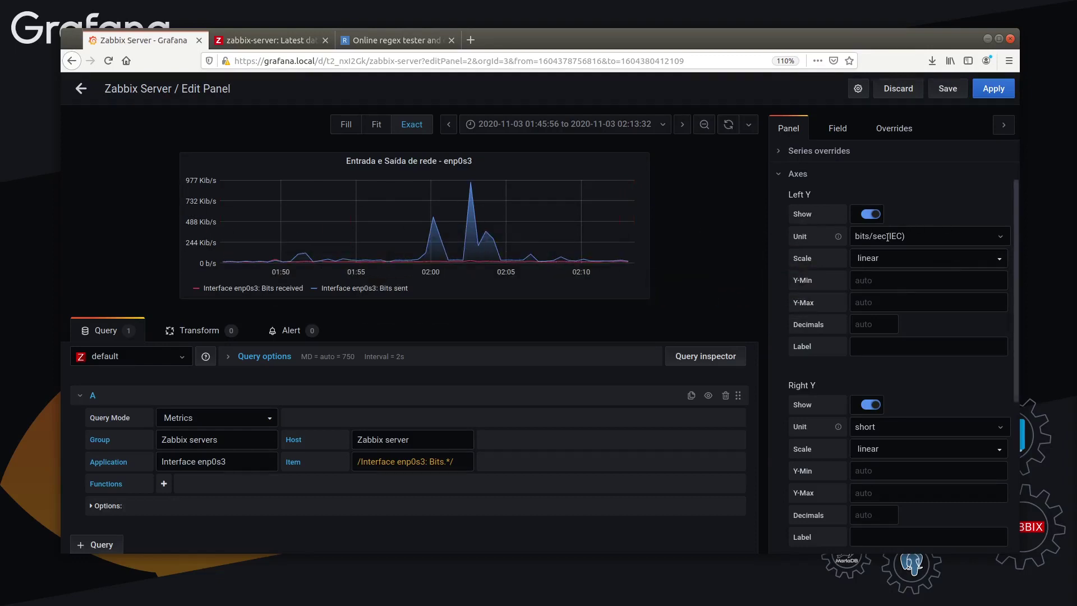
- Set the Right Y axis unit to bits/sec(IEC)
click(898, 426)
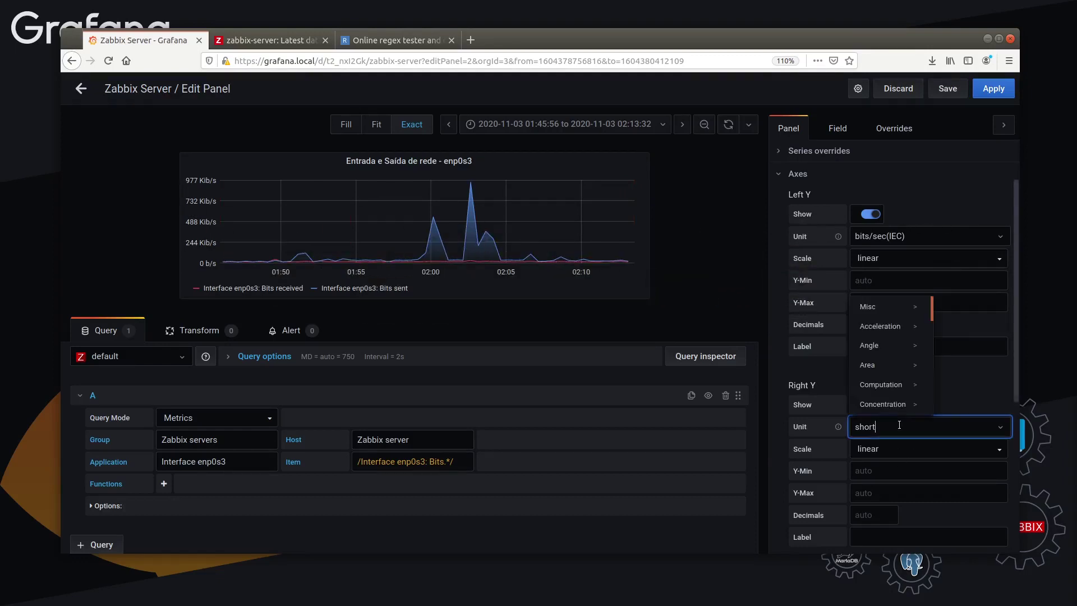
key(ctrl+a)
text(bits)
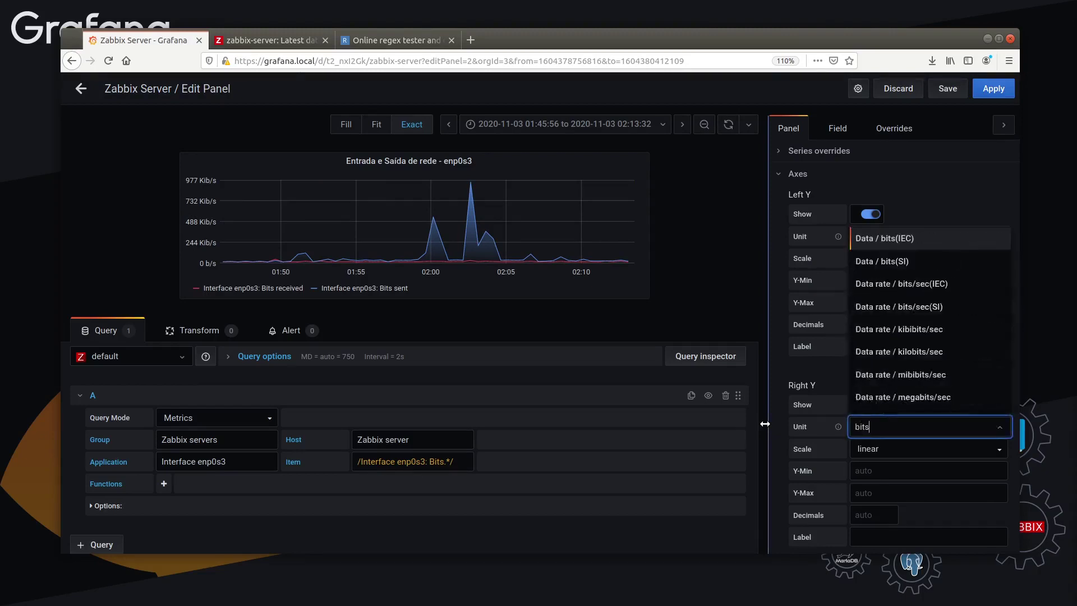
click(956, 289)
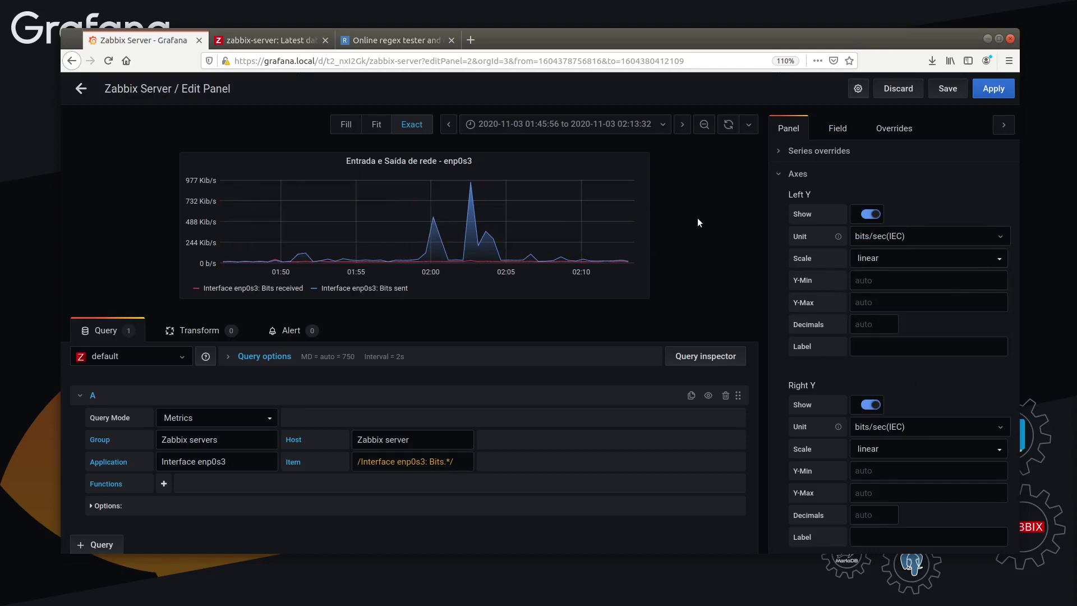
- Inspect the graph's bits received and sent values against Zabbix's Latest data, and return to Grafana's panel editor
mouse_move(463, 252)
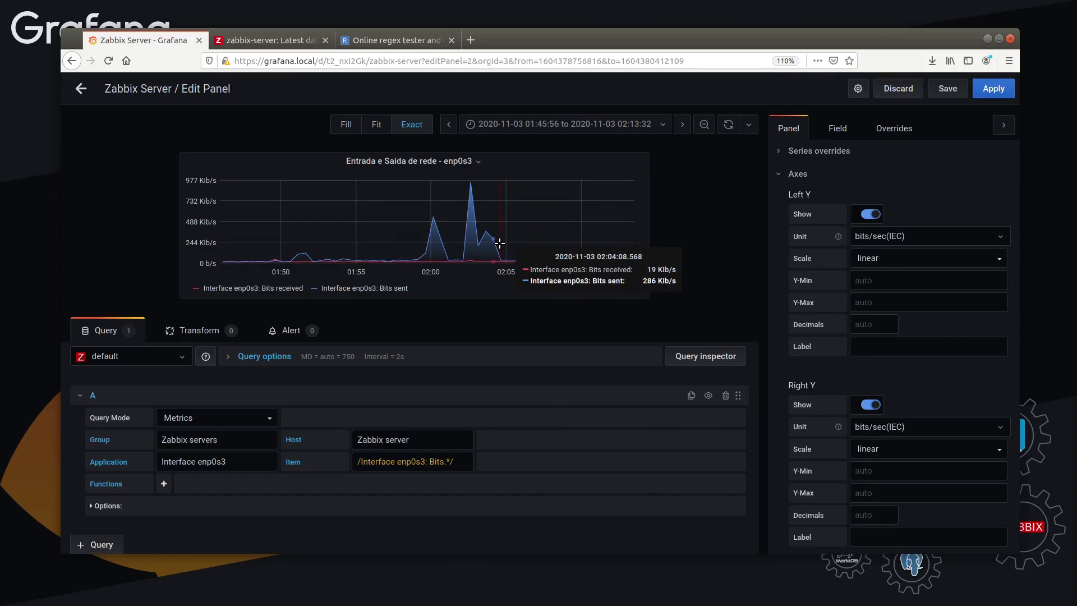
click(293, 42)
click(166, 37)
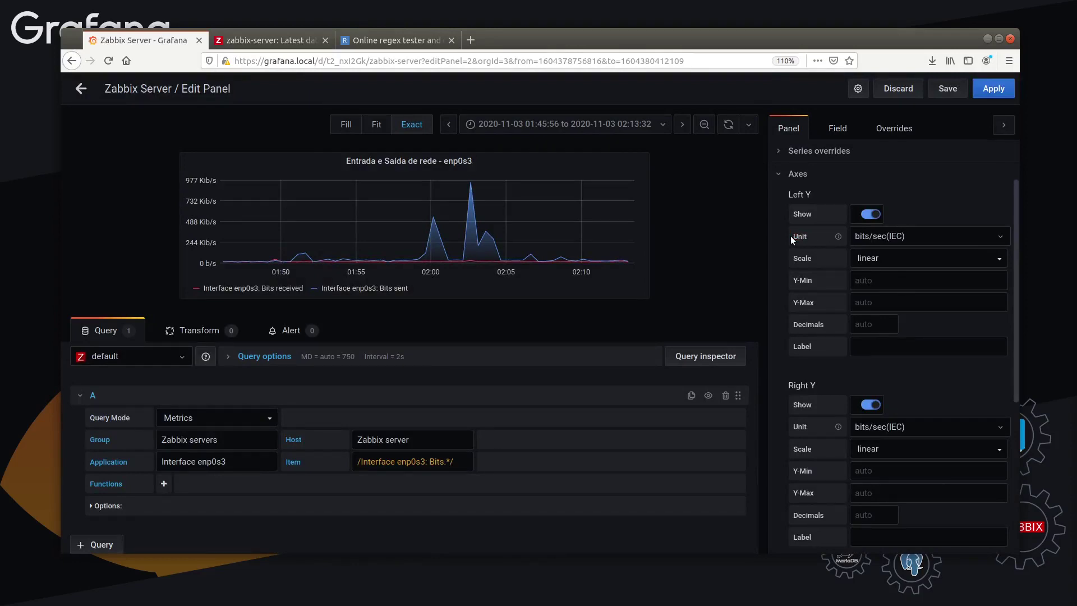
- Review the Left Y scale options without changing them, and set the Left Y decimals to 2
scroll(782, 254, down, 1)
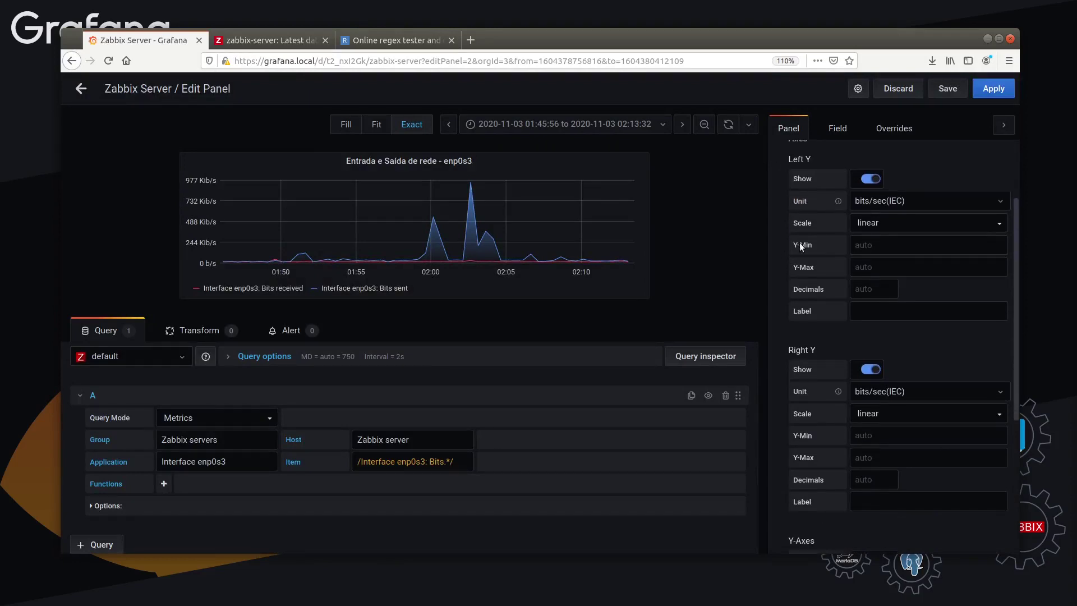
click(884, 223)
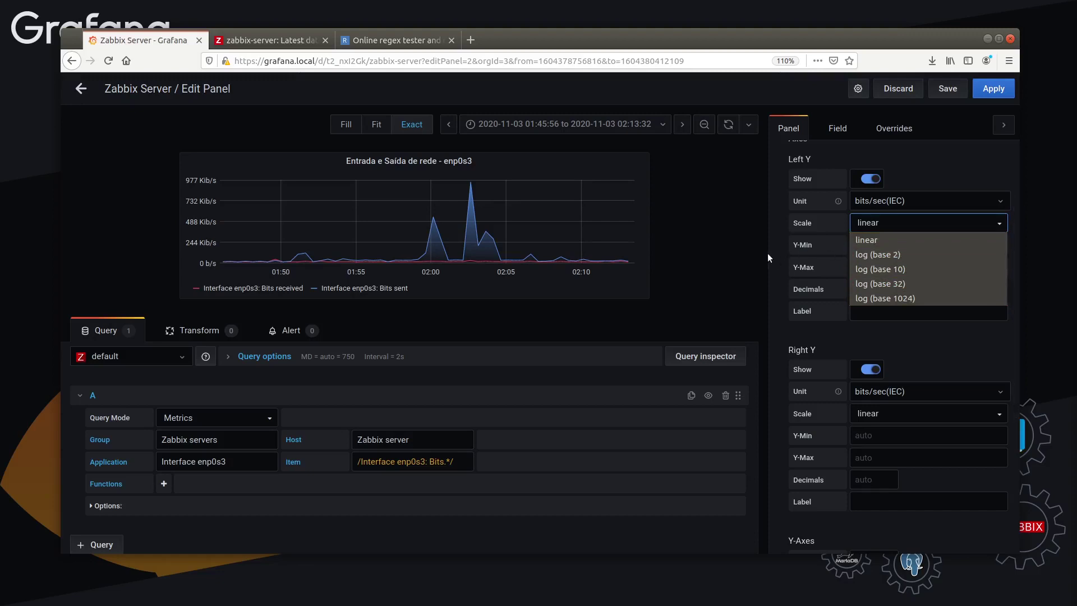
click(877, 355)
click(869, 293)
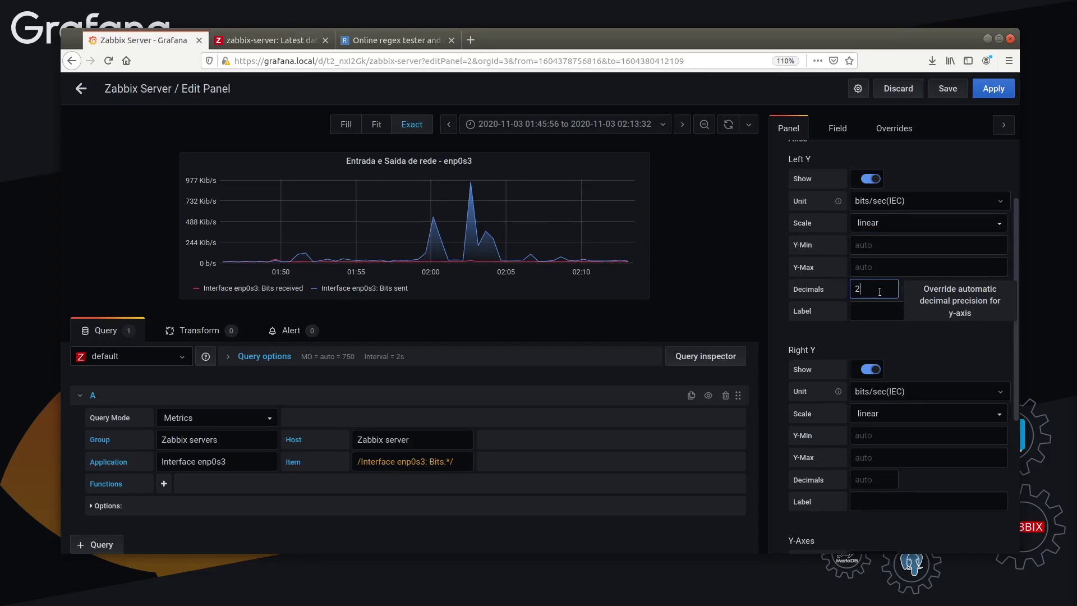
click(896, 323)
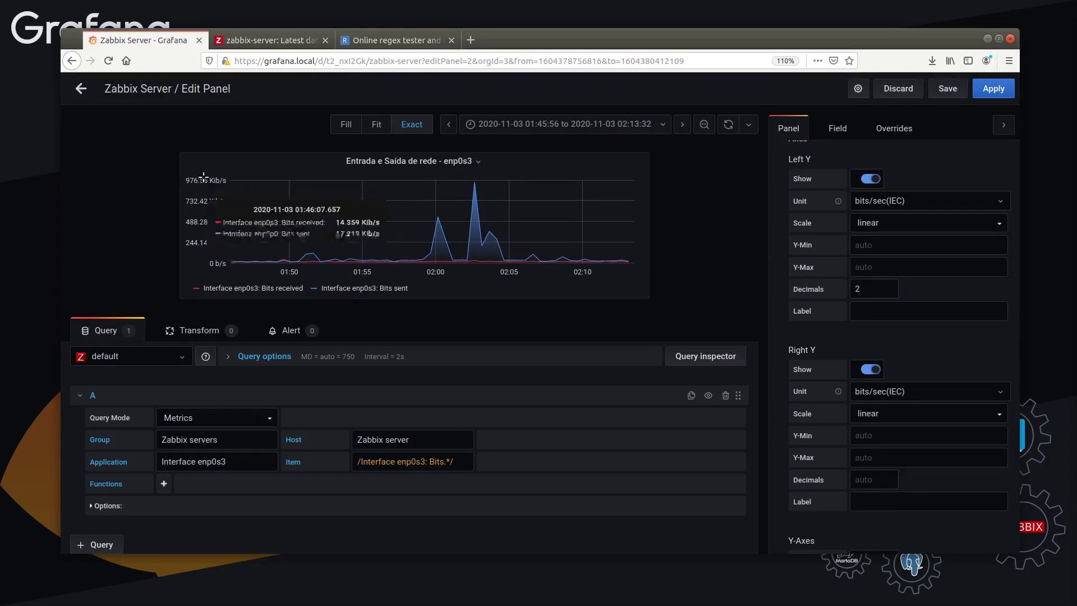
double_click(879, 294)
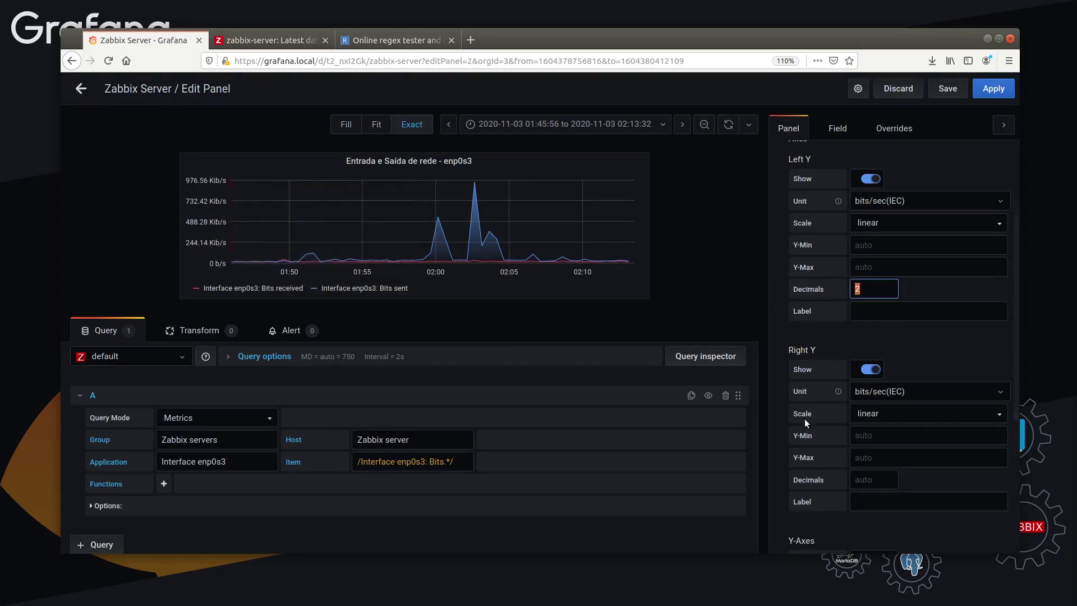
- Hide the Right Y axis
scroll(867, 423, down, 5)
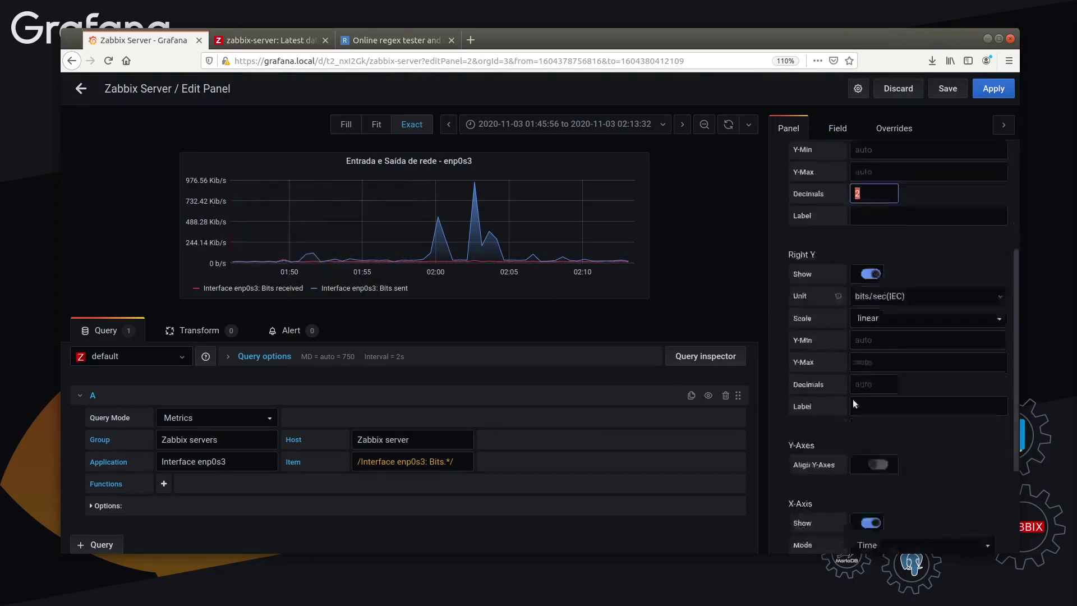
scroll(816, 349, up, 5)
scroll(830, 280, up, 4)
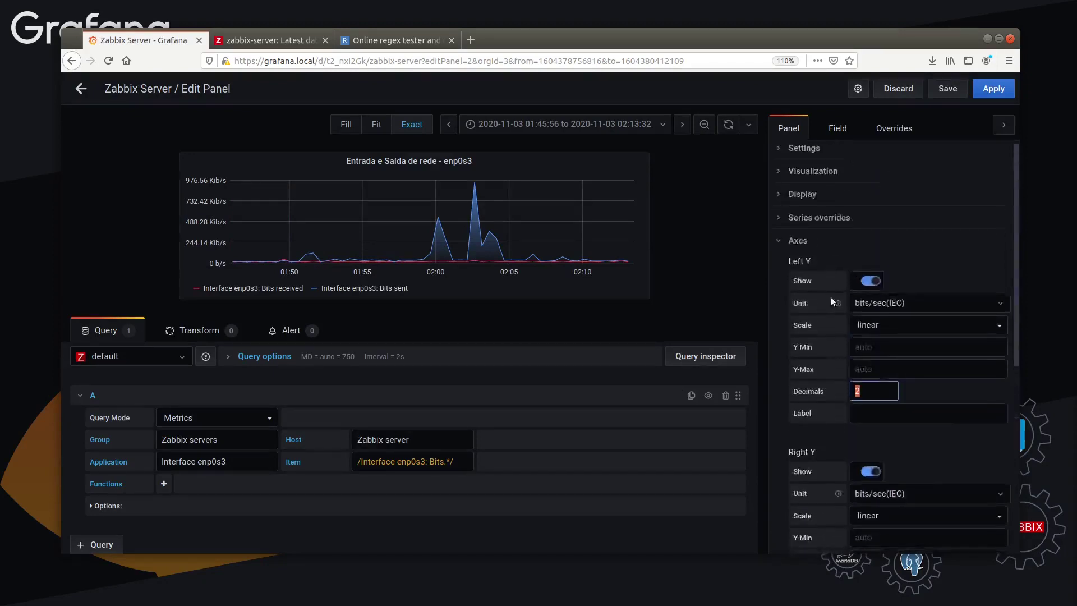
scroll(815, 211, down, 5)
scroll(815, 211, up, 3)
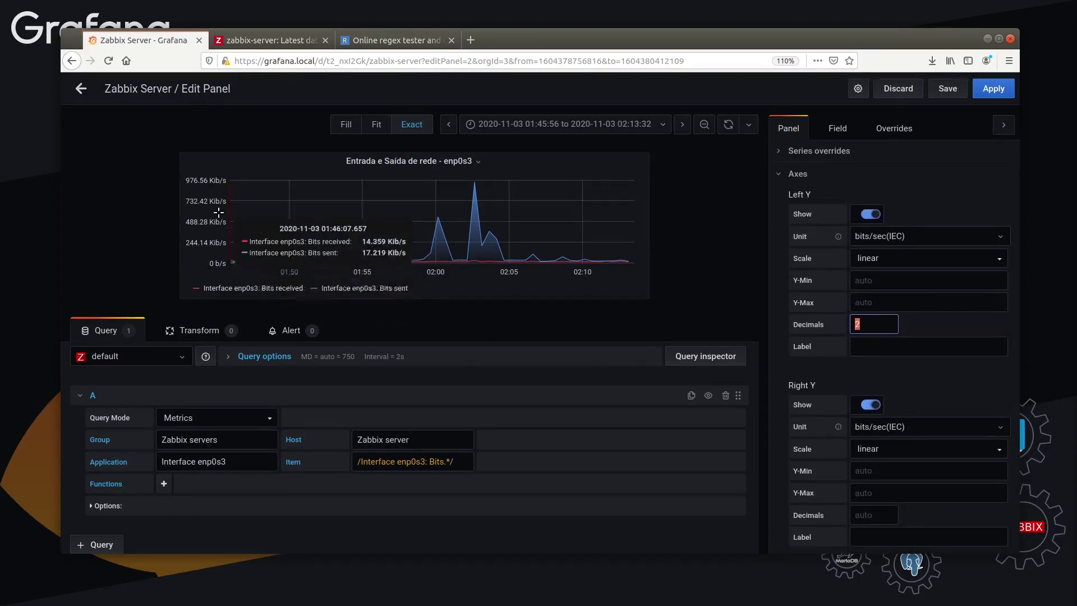
scroll(859, 331, down, 3)
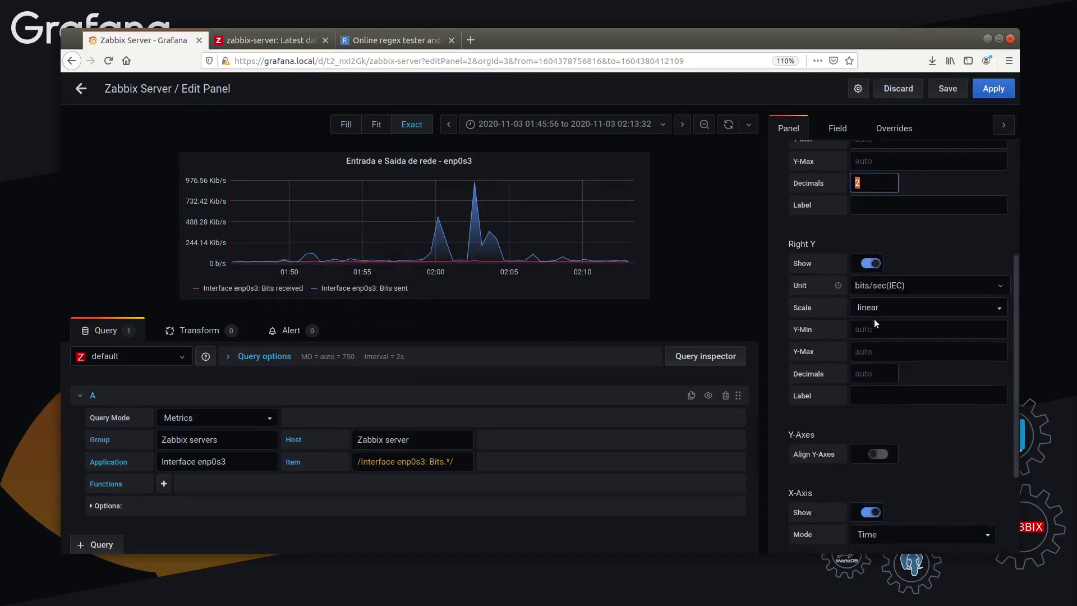
click(871, 269)
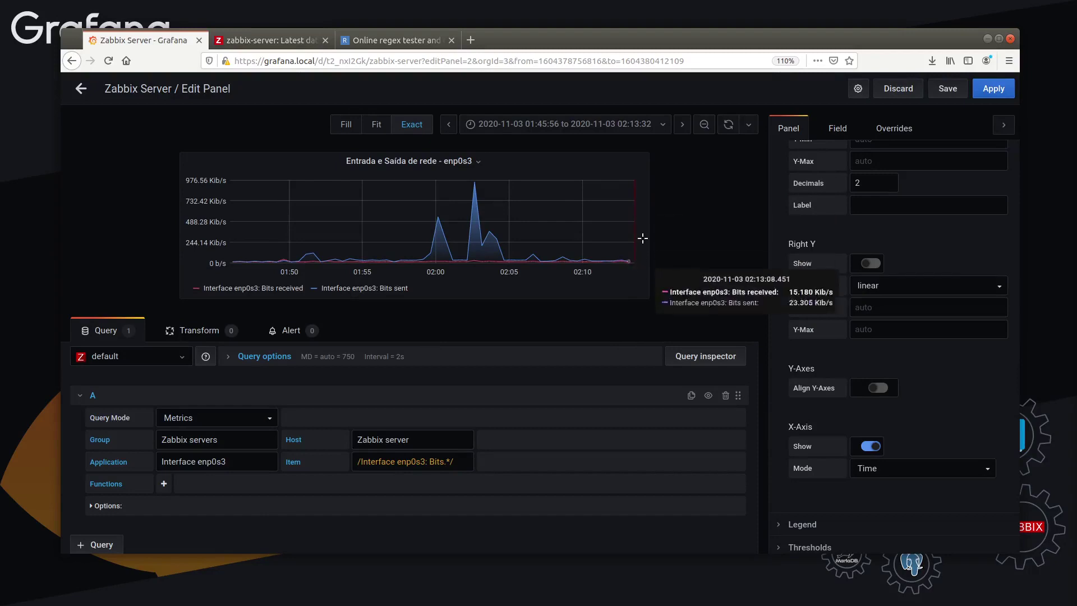
- Try toggling Align Y-Axes and the X-Axis display, restoring both, and review the X-Axis mode options while keeping Time
scroll(941, 382, down, 3)
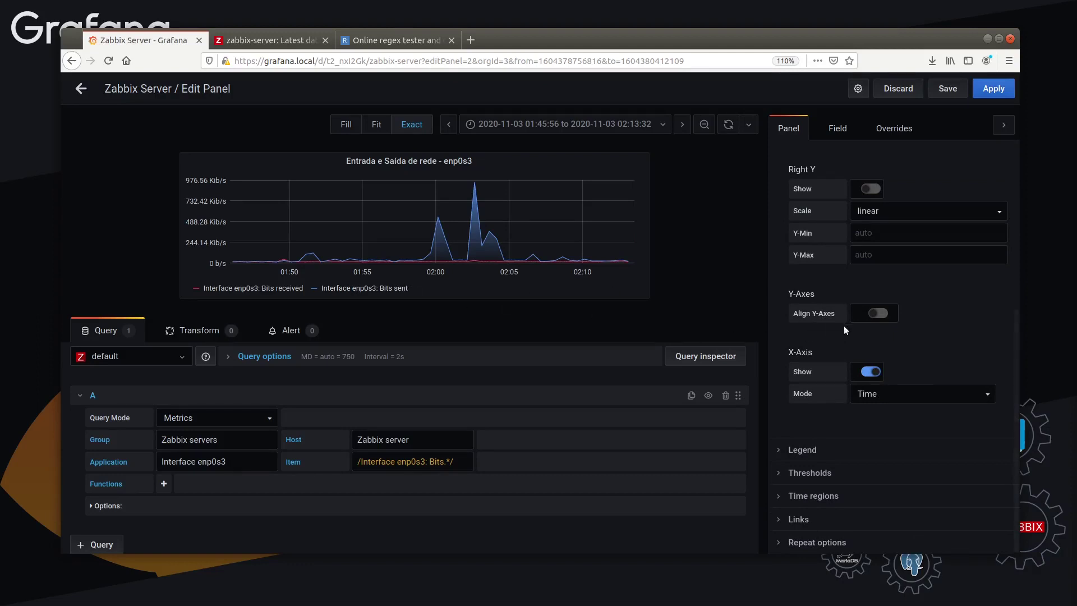
click(877, 314)
click(877, 314)
click(864, 372)
click(867, 372)
click(897, 395)
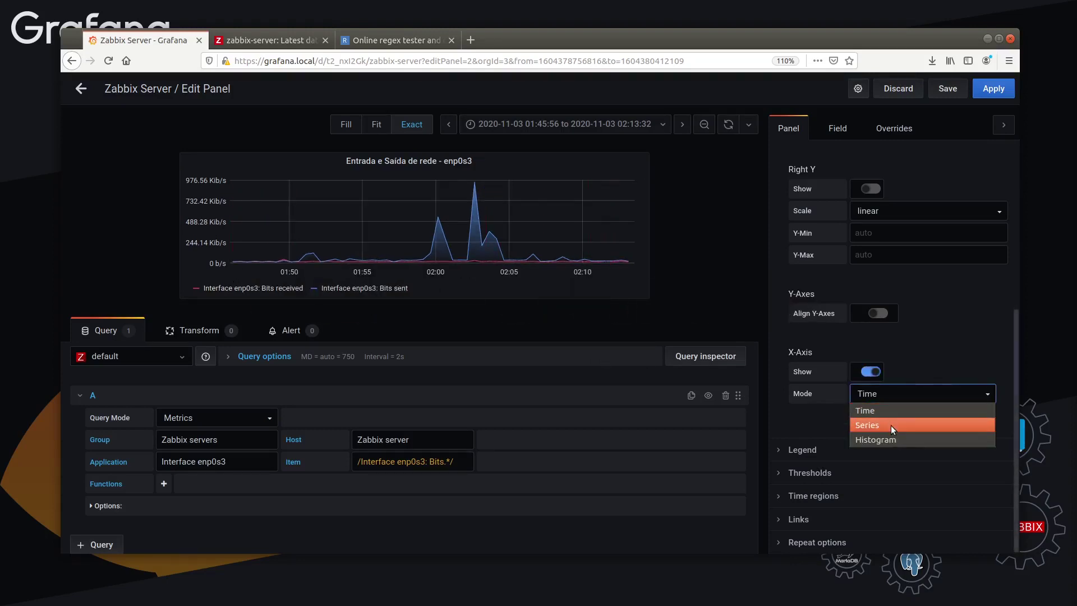
click(913, 371)
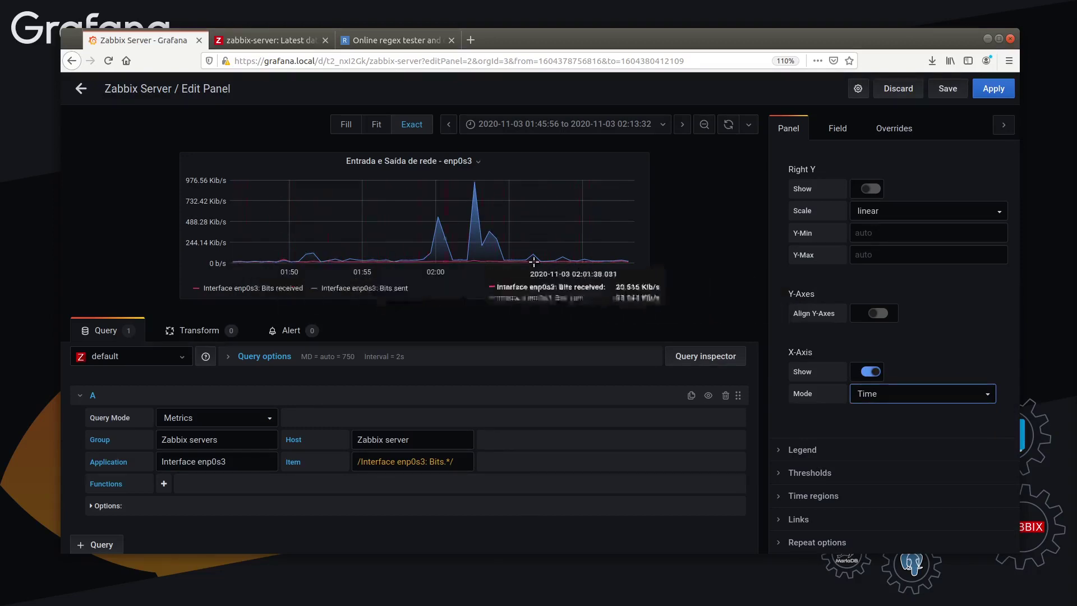
- Switch from the axes settings to the legend settings and hide the graph's legend
scroll(831, 318, up, 6)
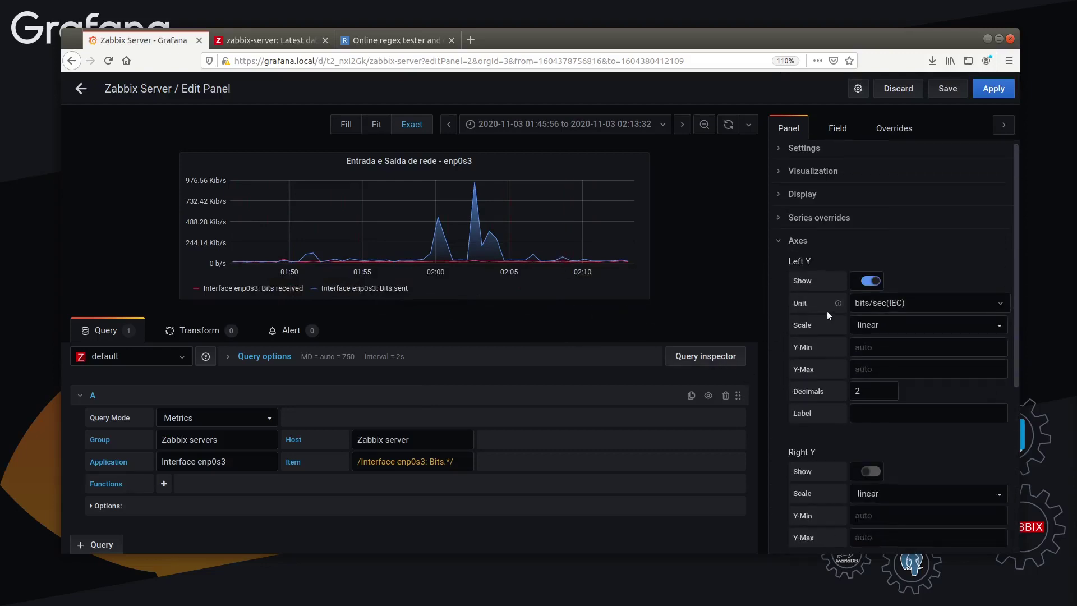
click(803, 245)
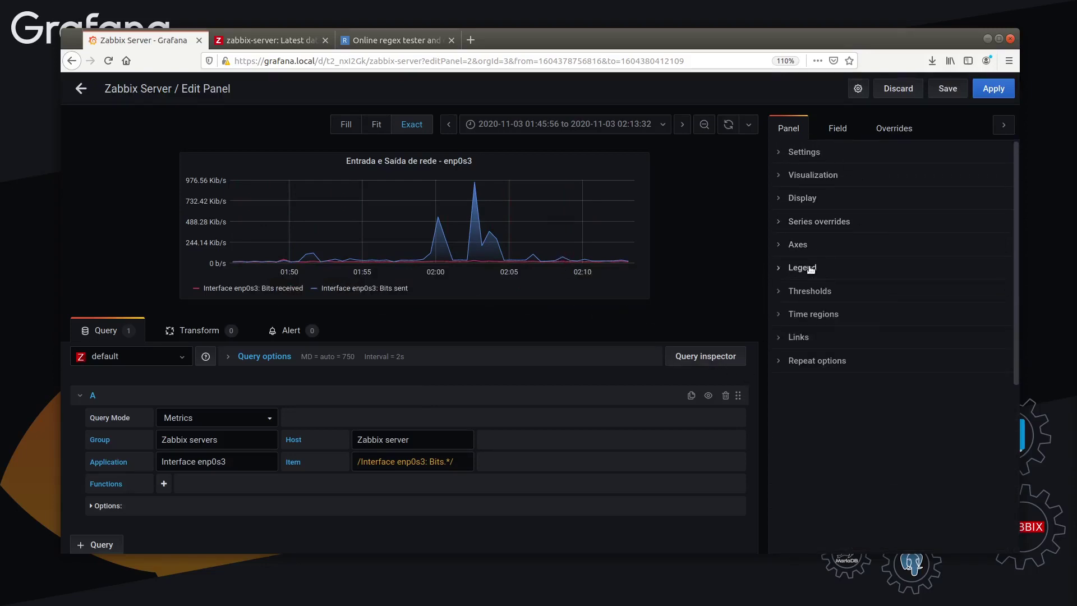
click(811, 269)
scroll(948, 269, down, 2)
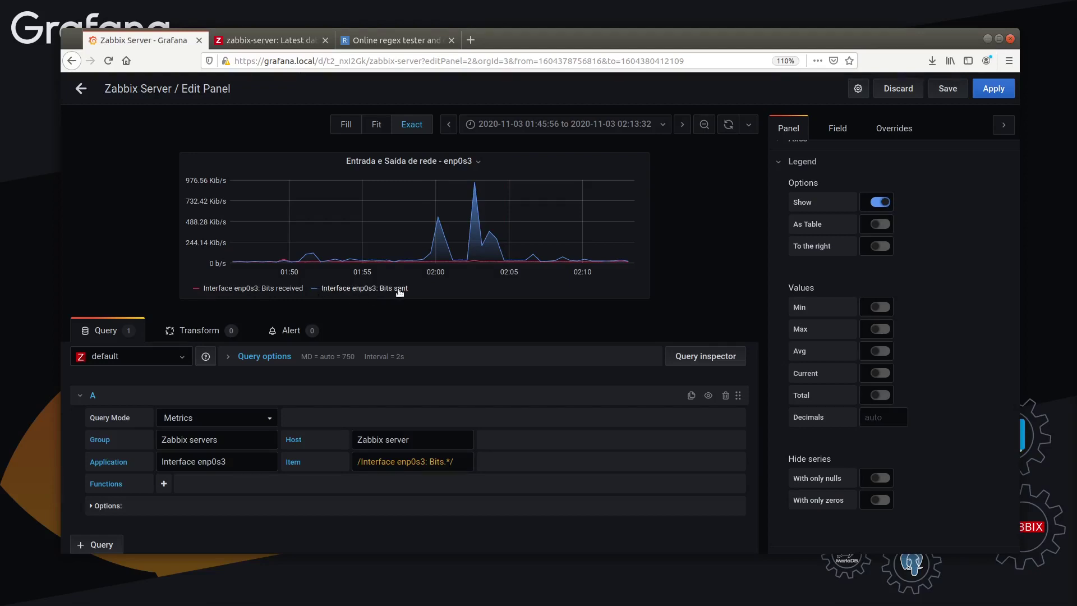
click(875, 204)
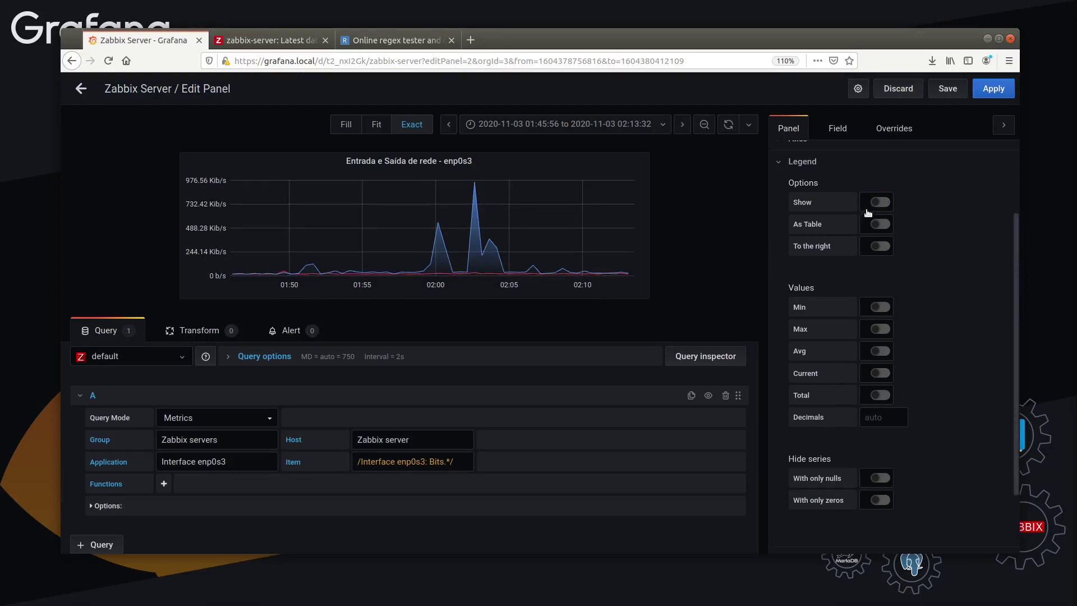
- Show the graph's legend and display it as a table
click(880, 203)
click(880, 224)
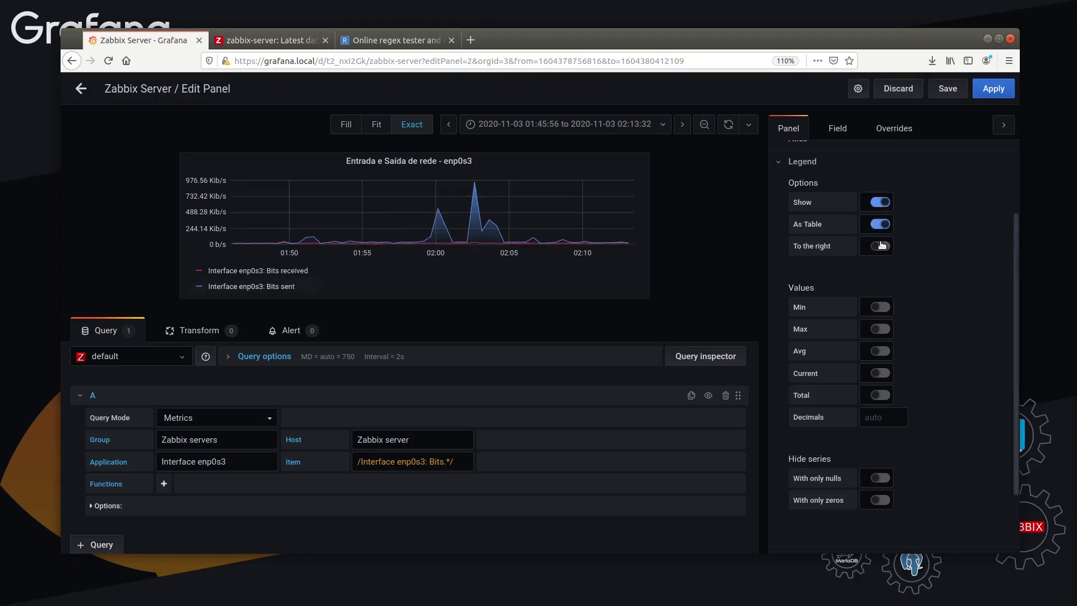
- Try placing the legend to the right of the graph with a width of 150, and return it below the graph
click(881, 246)
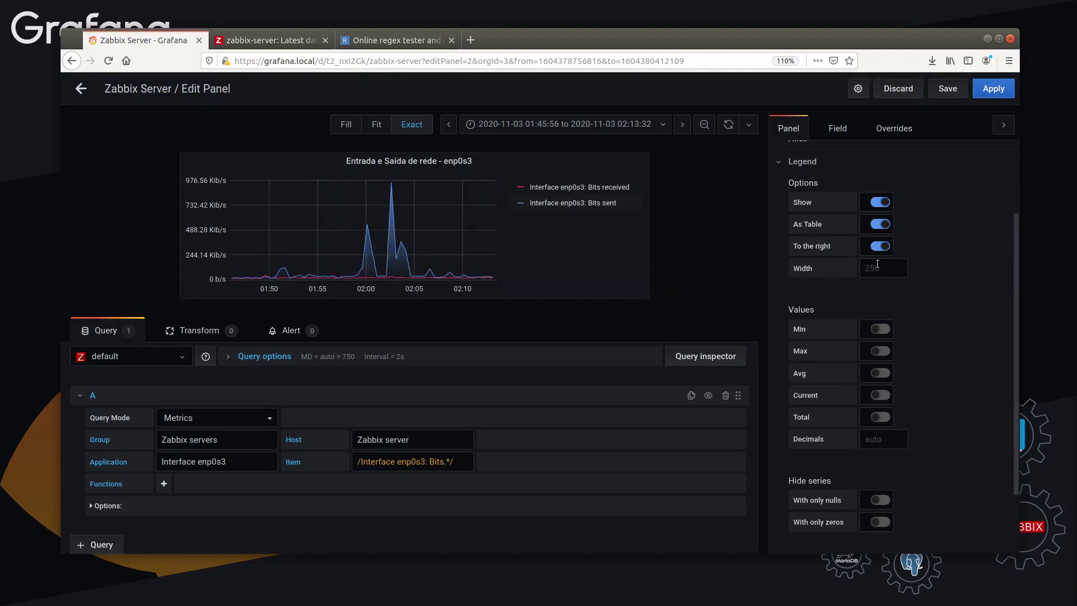
click(882, 247)
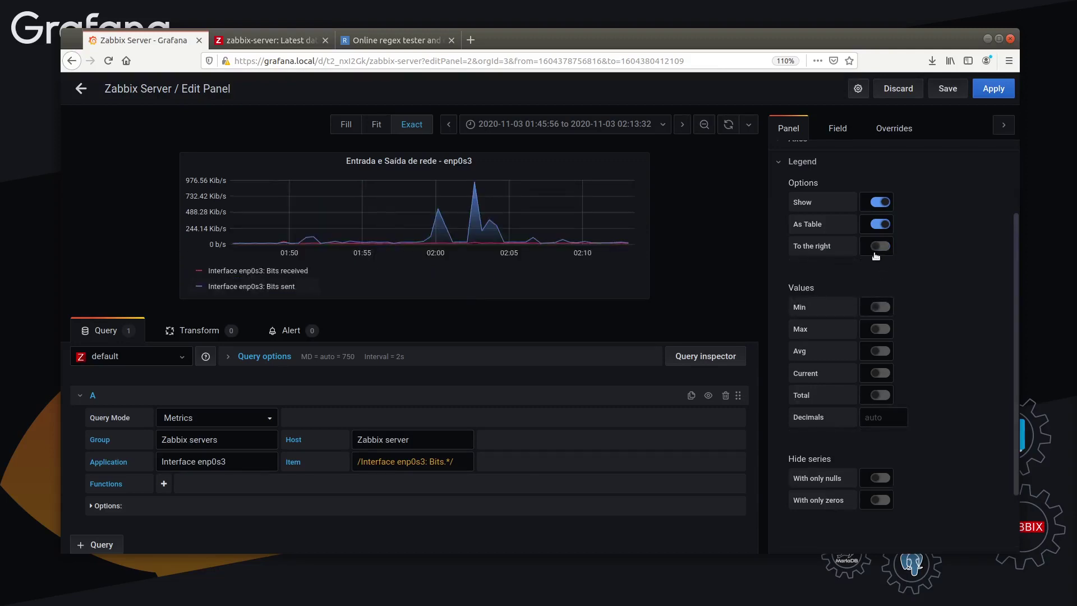
click(880, 246)
click(871, 274)
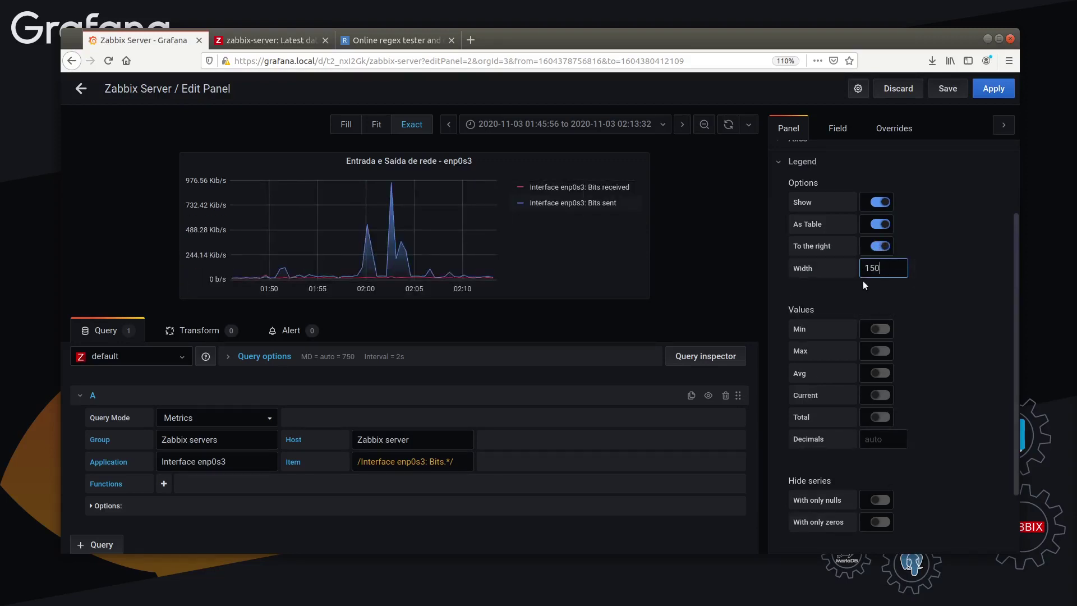
click(863, 282)
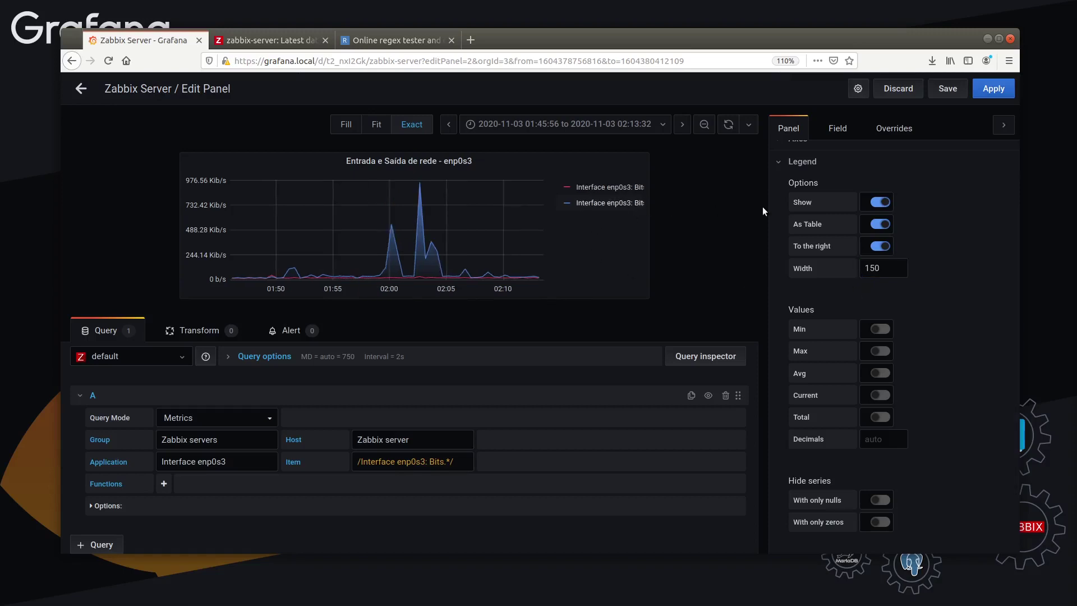
click(881, 246)
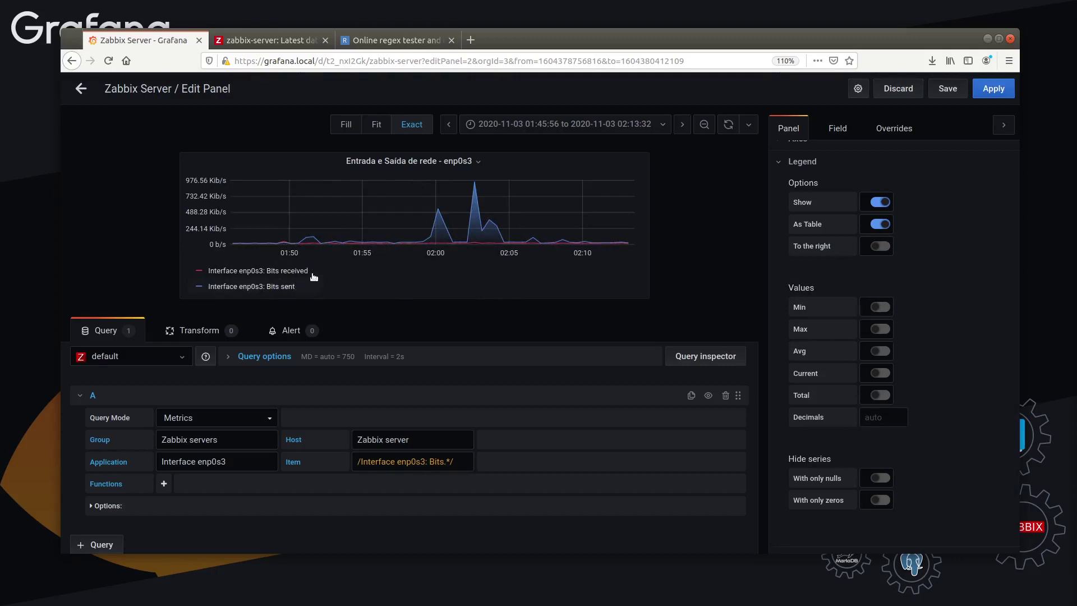
- Add the Min, Max, Avg, Current and Total values to the legend table
scroll(813, 291, down, 3)
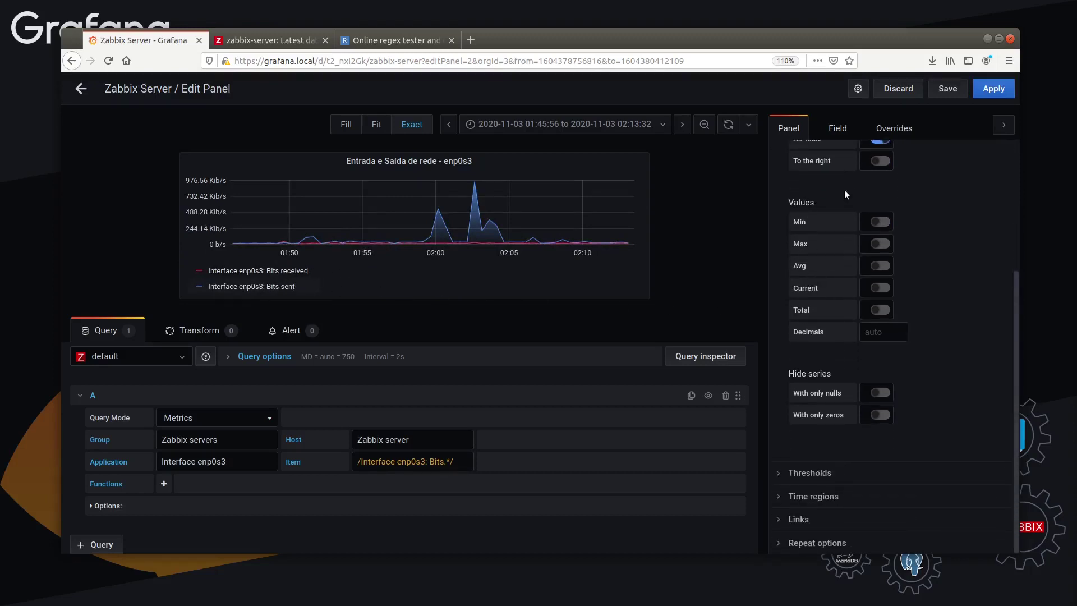
click(879, 223)
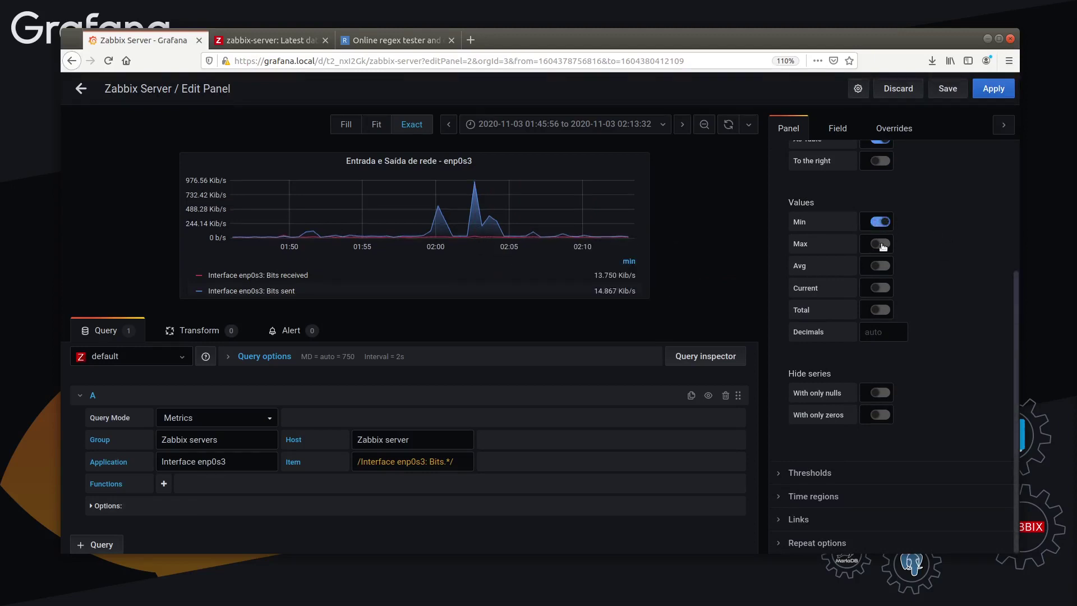
click(880, 244)
click(884, 274)
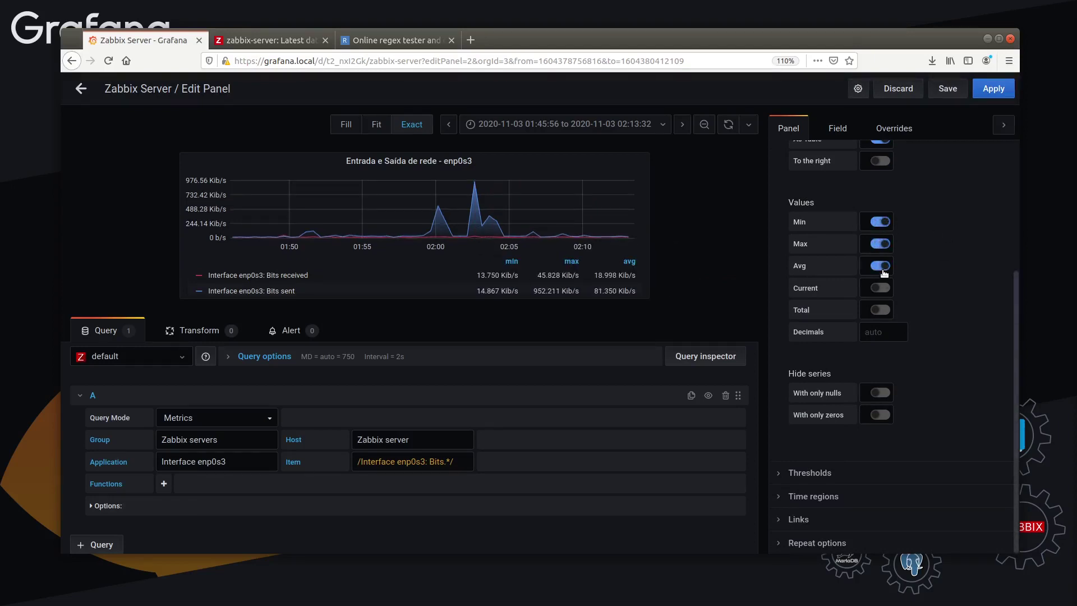
click(880, 288)
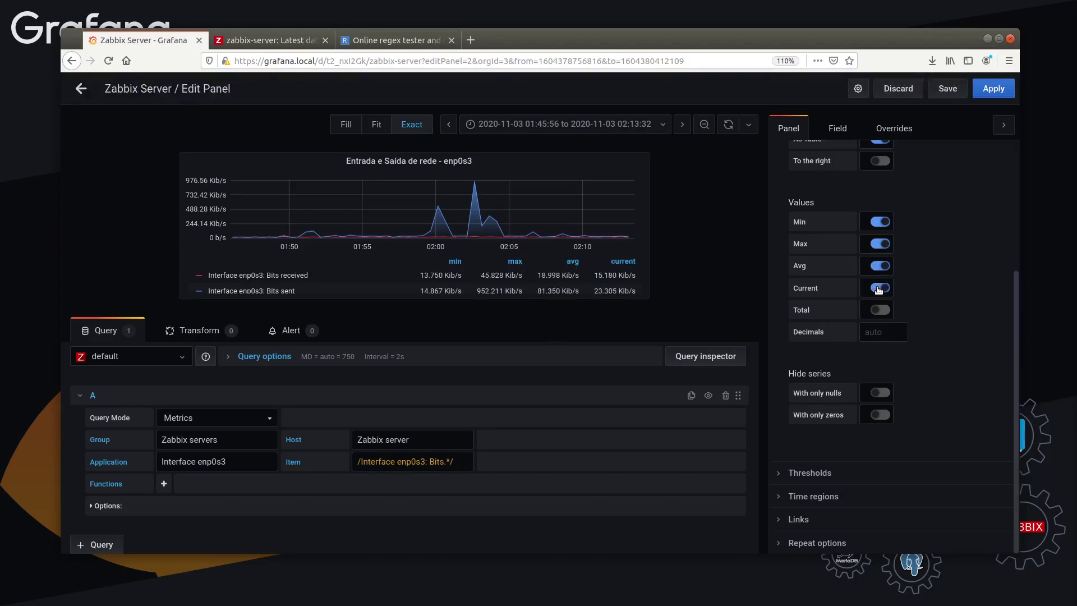
click(878, 309)
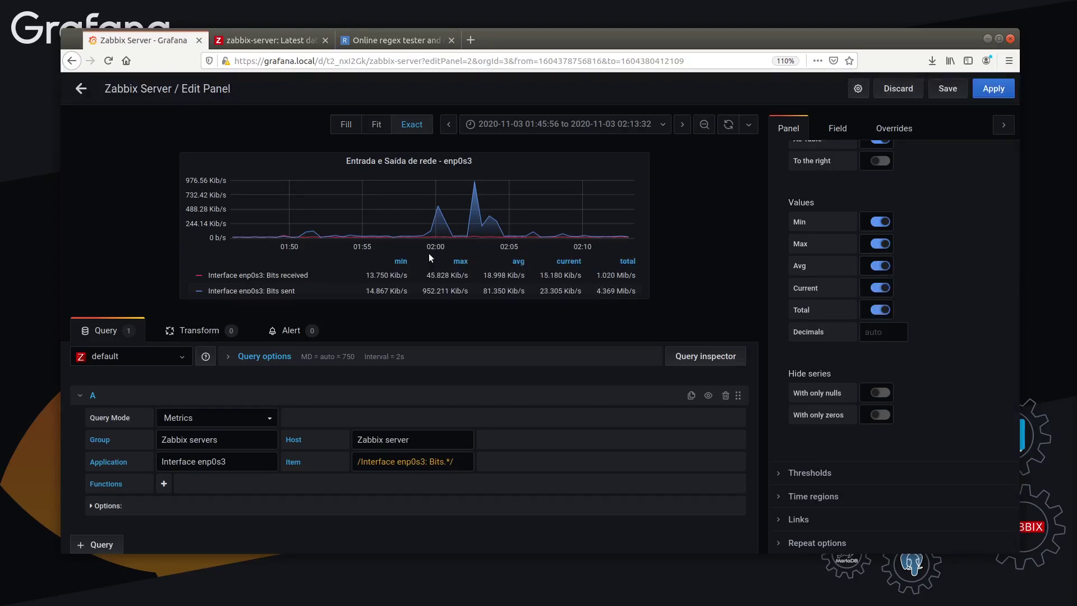
- Switch to Zabbix and graph enp0s3 Bits received and Bits sent together, zoomed to about 01:47–02:15, to compare with the legend values
click(264, 39)
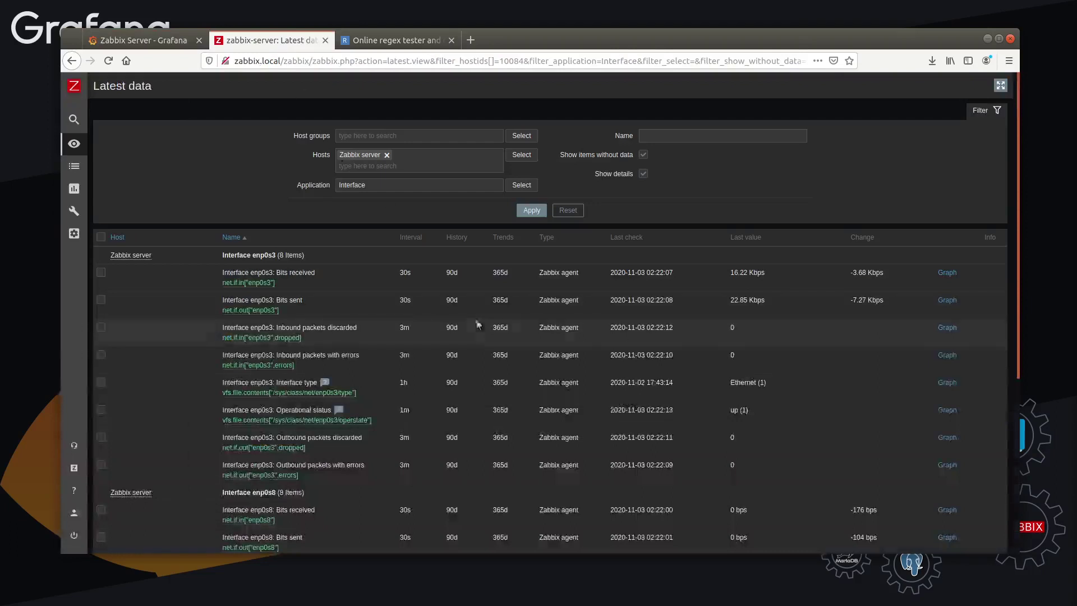
click(101, 272)
click(101, 300)
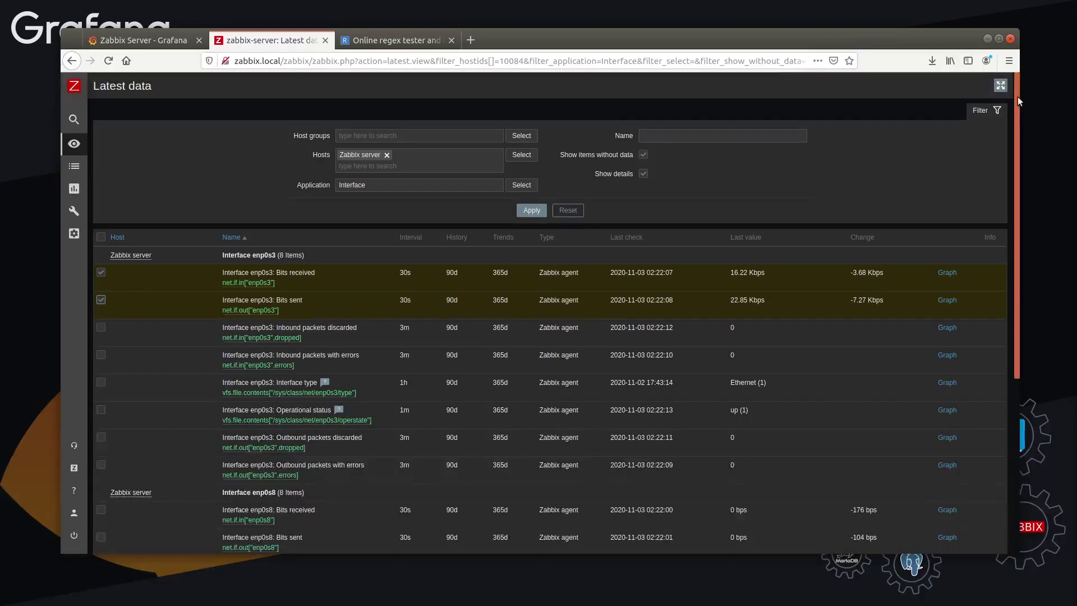
scroll(1016, 225, down, 3)
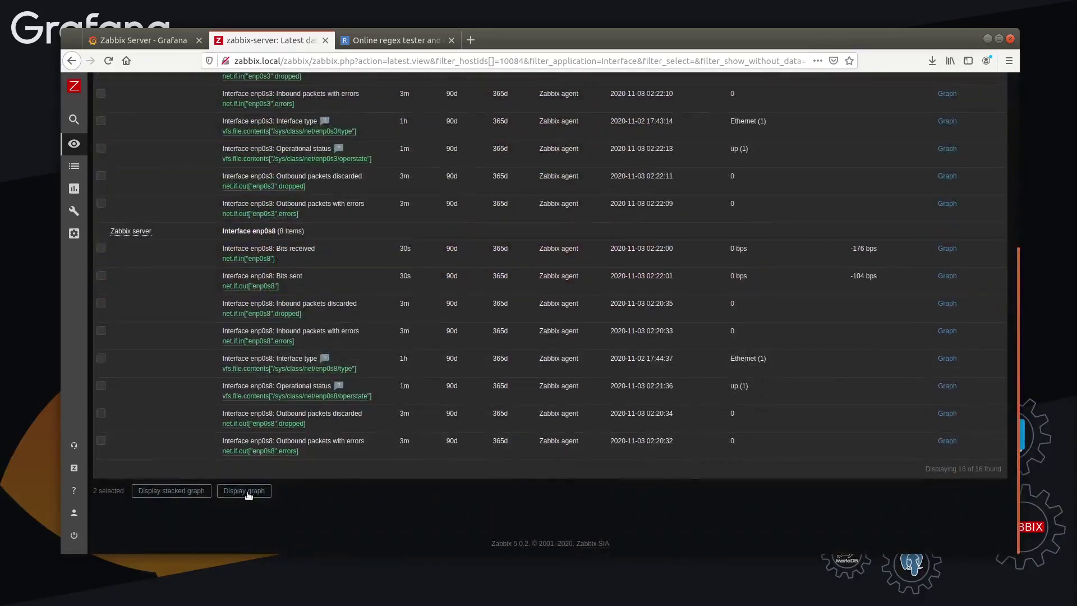
click(241, 491)
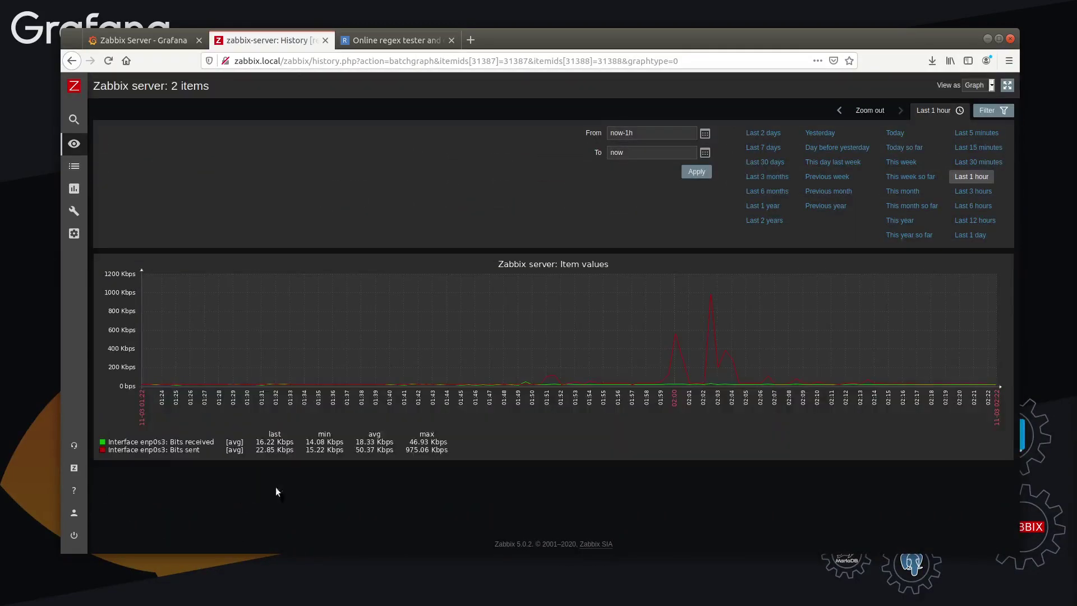
drag(496, 359, 896, 349)
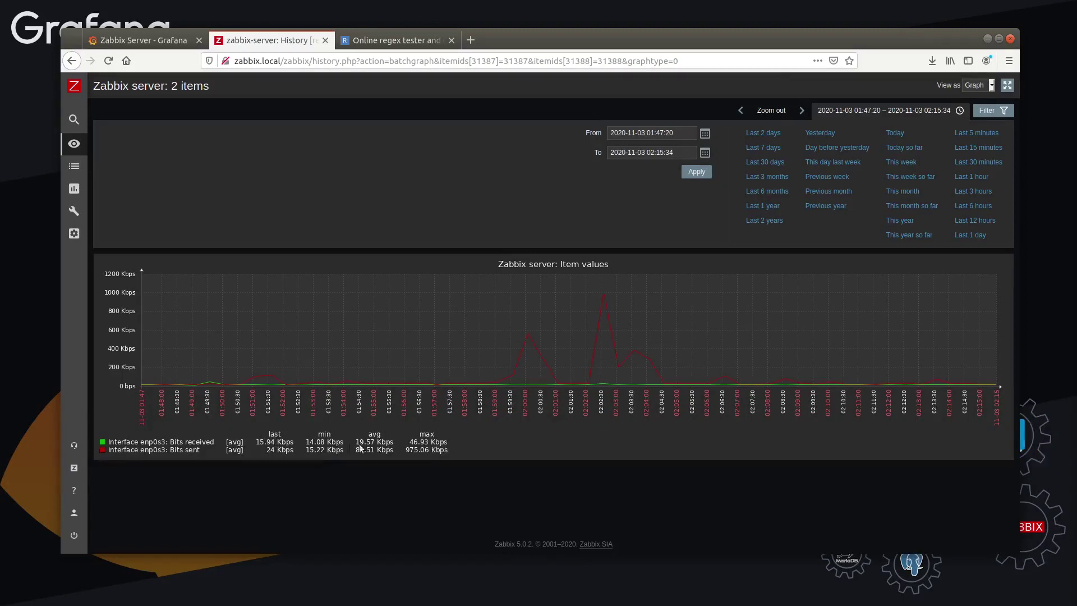
- Return to Grafana, remove the Total and Current values from the legend, and close the legend settings
click(156, 41)
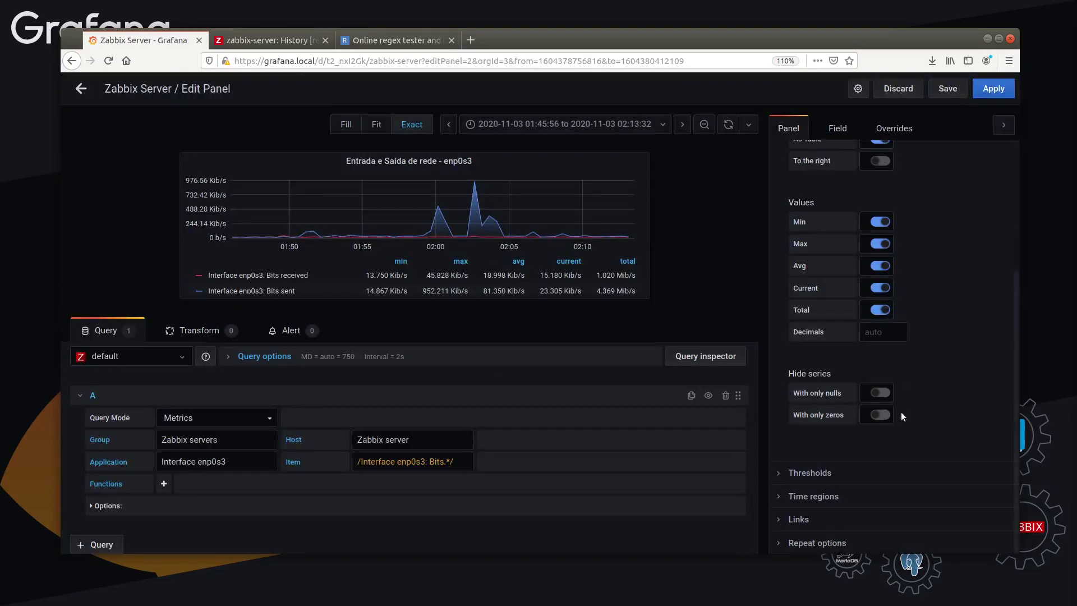
click(880, 310)
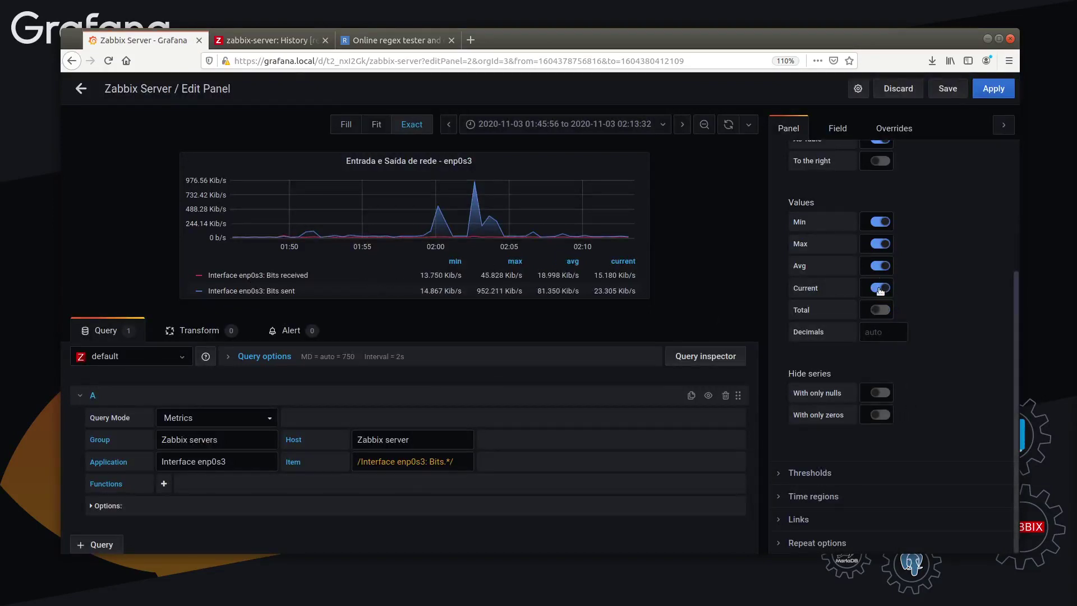
click(879, 288)
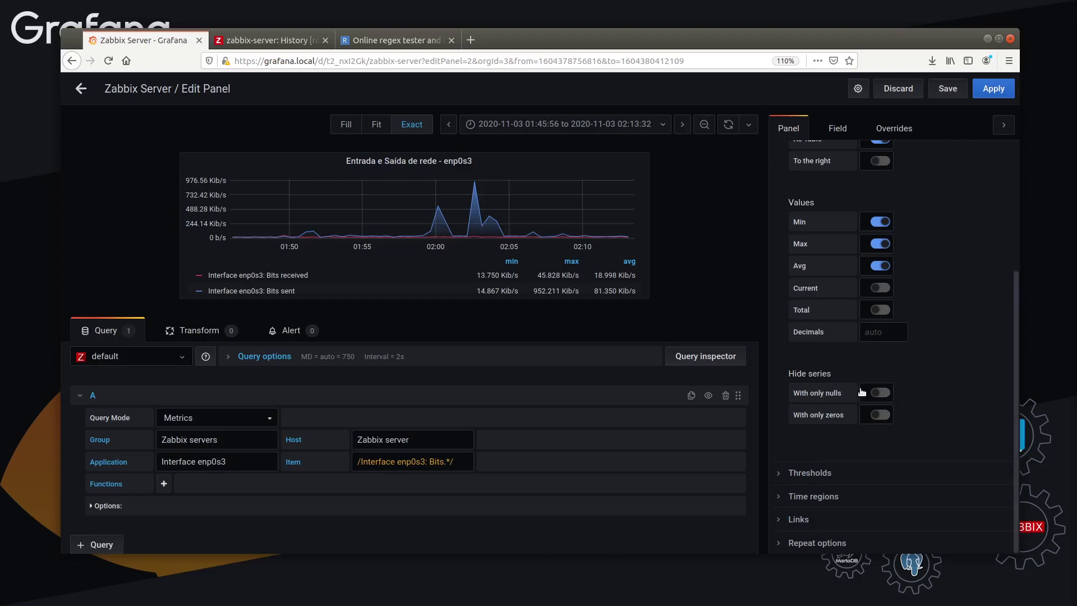
scroll(881, 396, up, 3)
scroll(880, 396, up, 2)
click(784, 269)
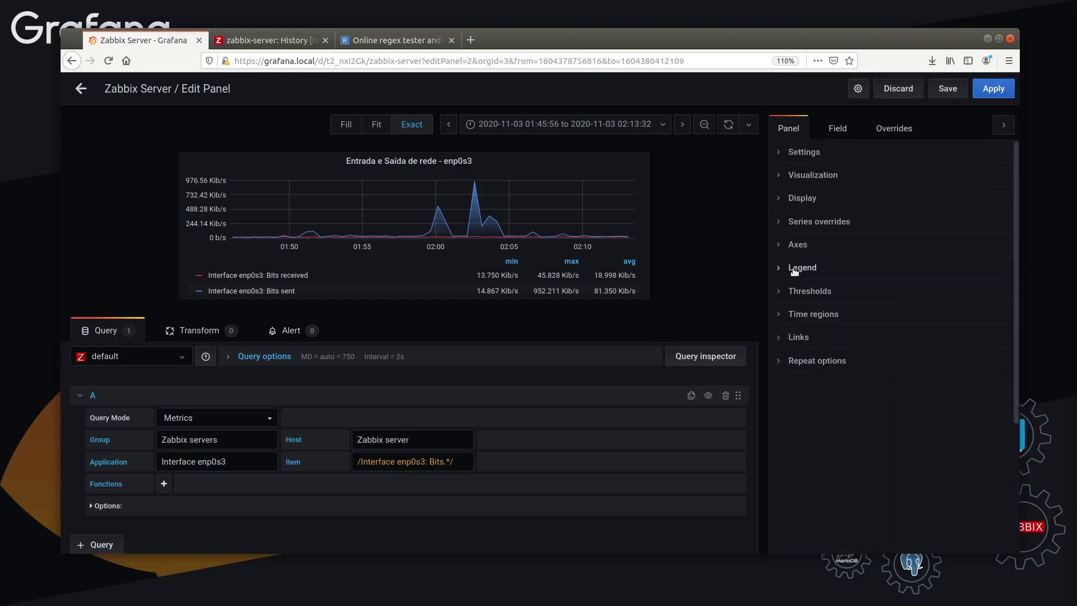
- Add a threshold to the graph and review its comparison operators, keeping gt
click(797, 291)
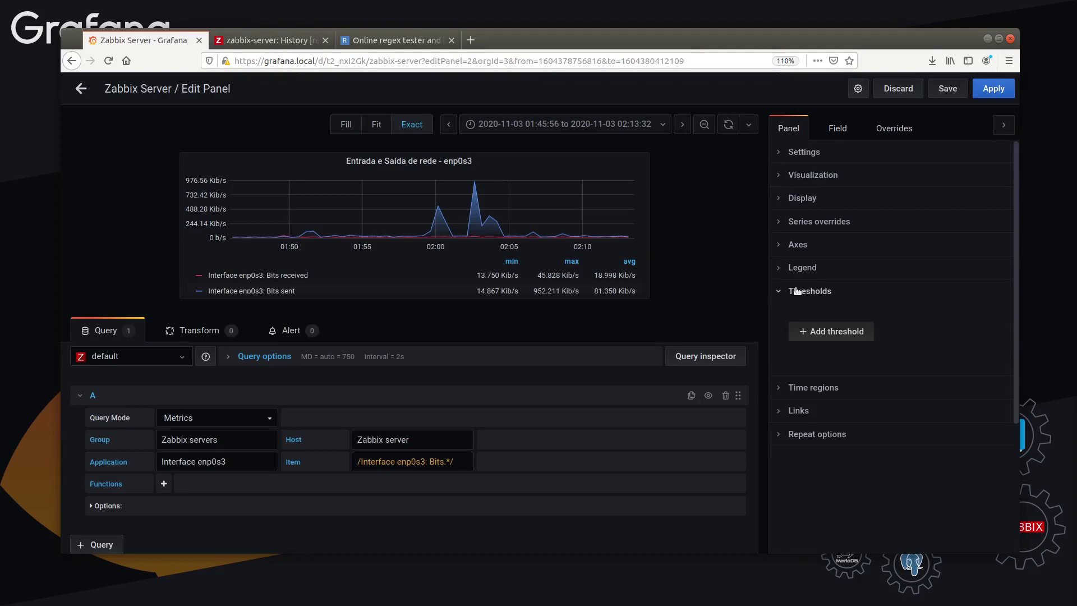
click(828, 334)
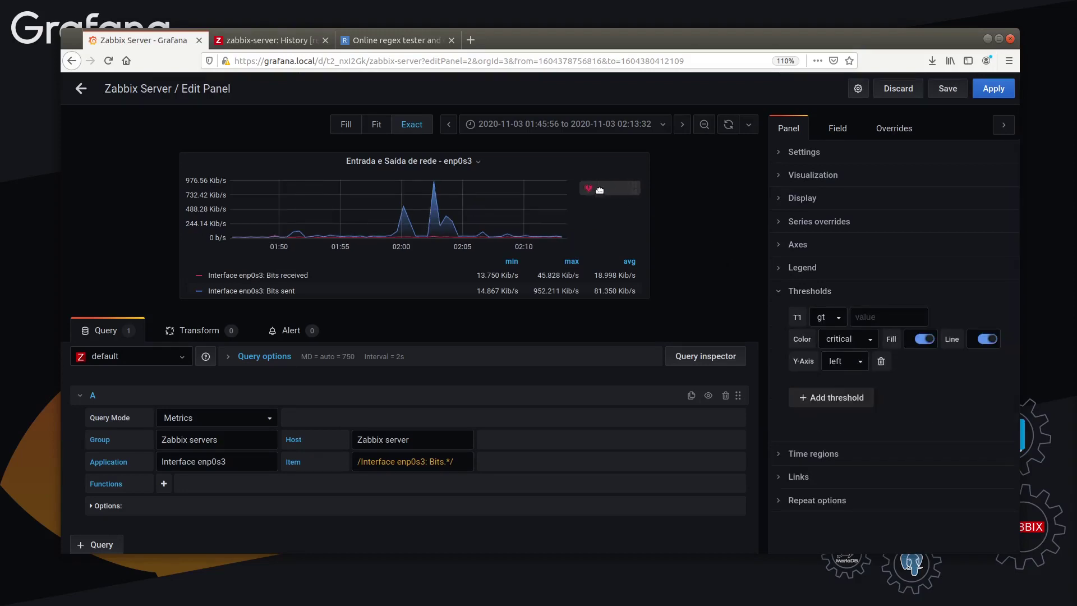
click(833, 314)
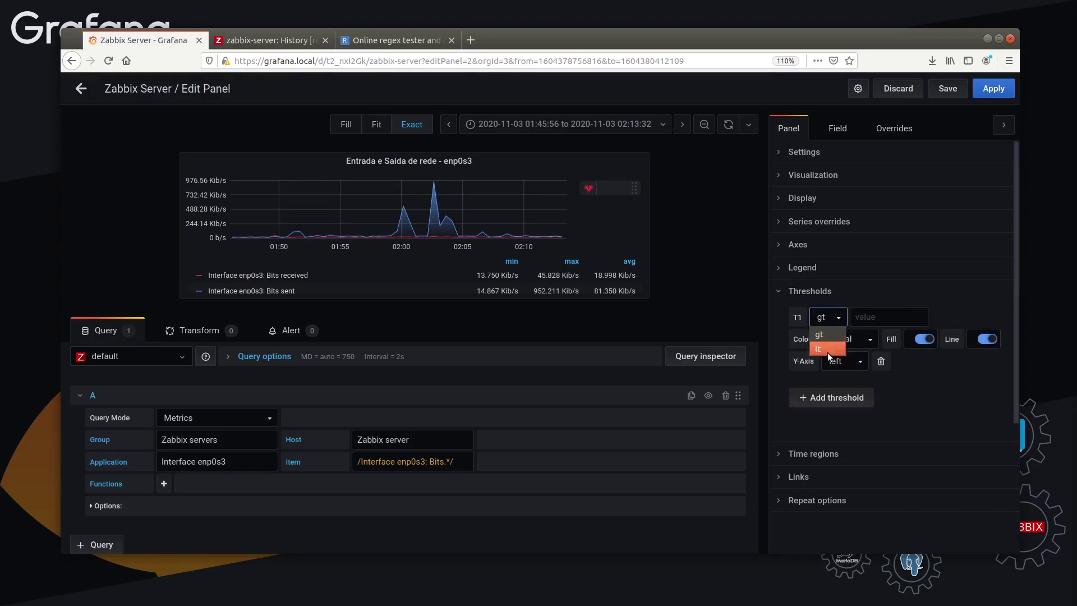
click(873, 318)
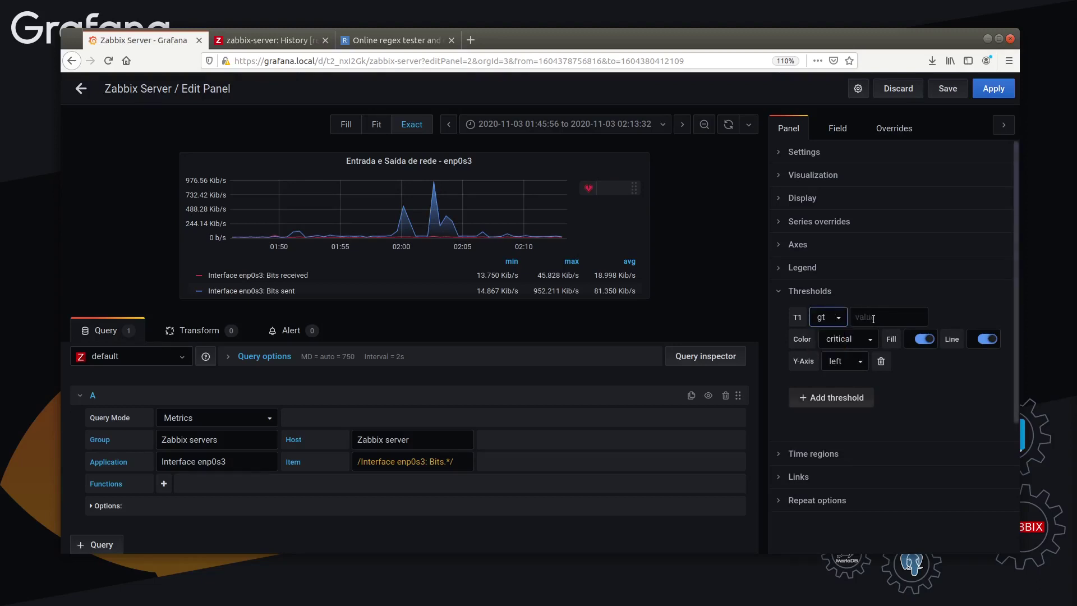
- Try a value of 120 for threshold T1 and collapse the threshold settings
click(873, 318)
text(40)
key(BackSpace)
key(BackSpace)
text(40)
key(BackSpace)
key(BackSpace)
text(1)
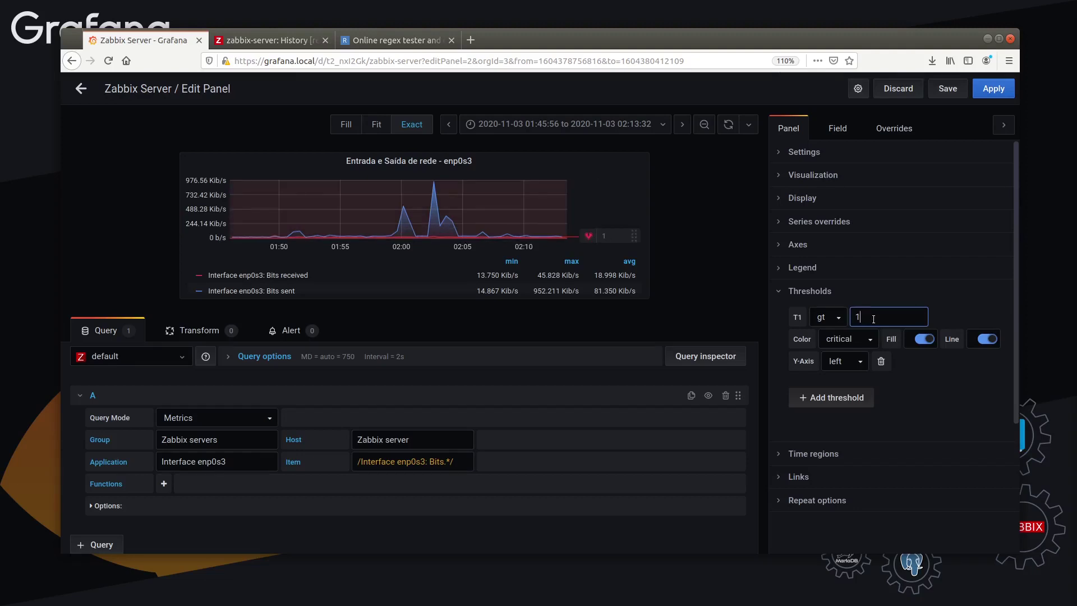
text(220)
click(904, 292)
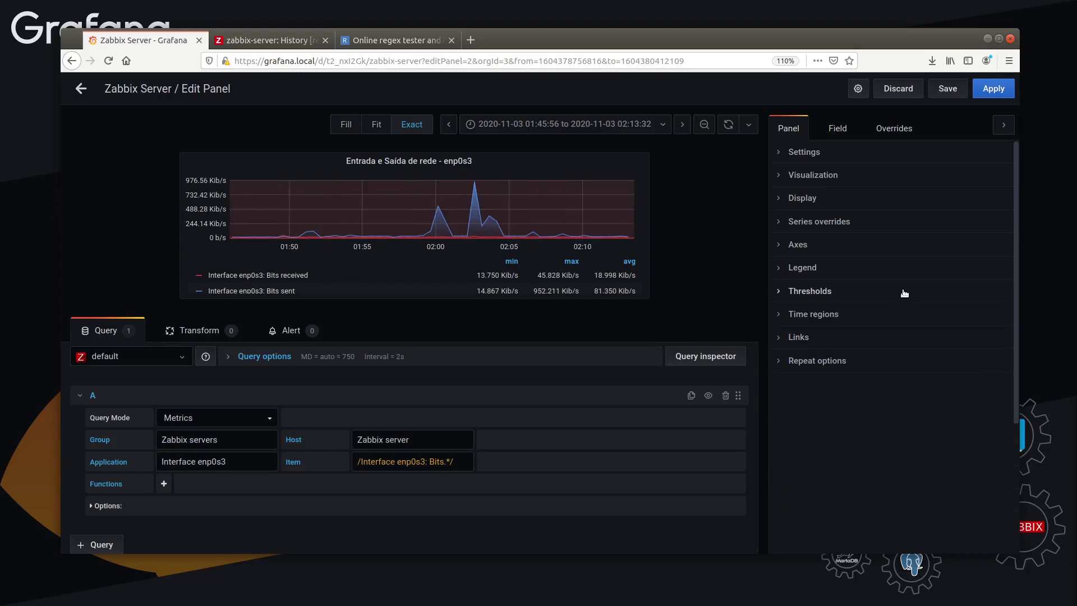
- Reopen the threshold settings and try a value of 280 for T1
click(841, 295)
drag(885, 321, 836, 319)
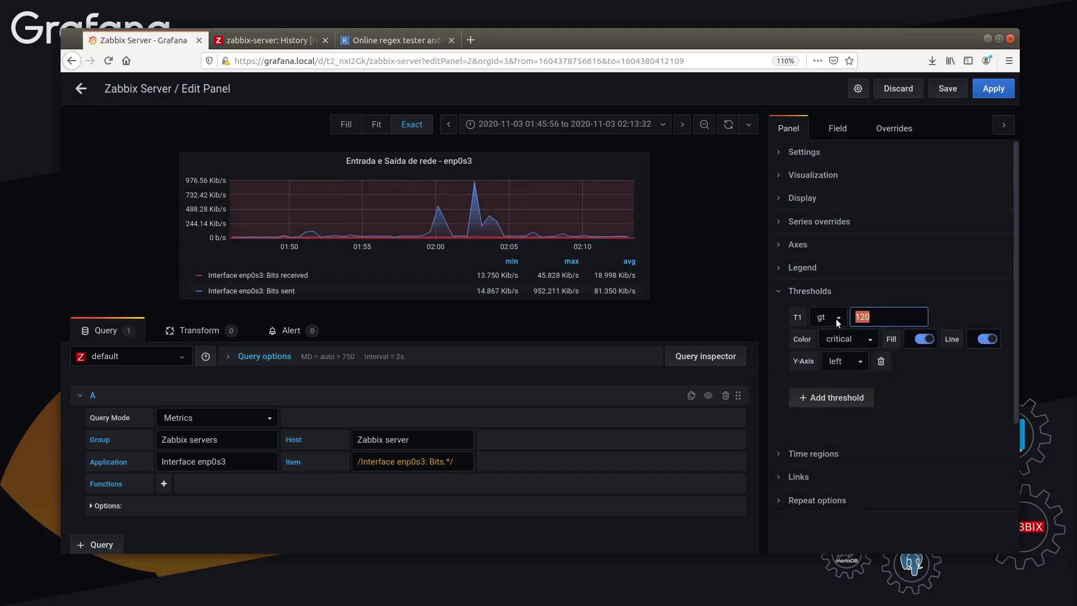
text(2)
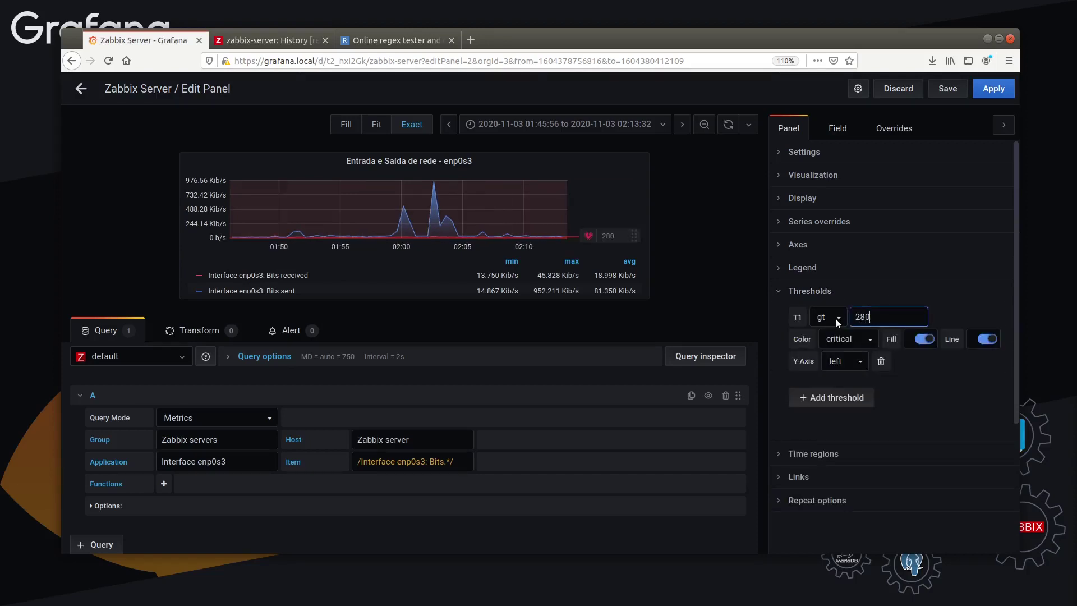
- Move the T1 threshold line on the graph up to a value of about 511765, then collapse and reopen the threshold settings
click(633, 248)
drag(632, 231, 634, 224)
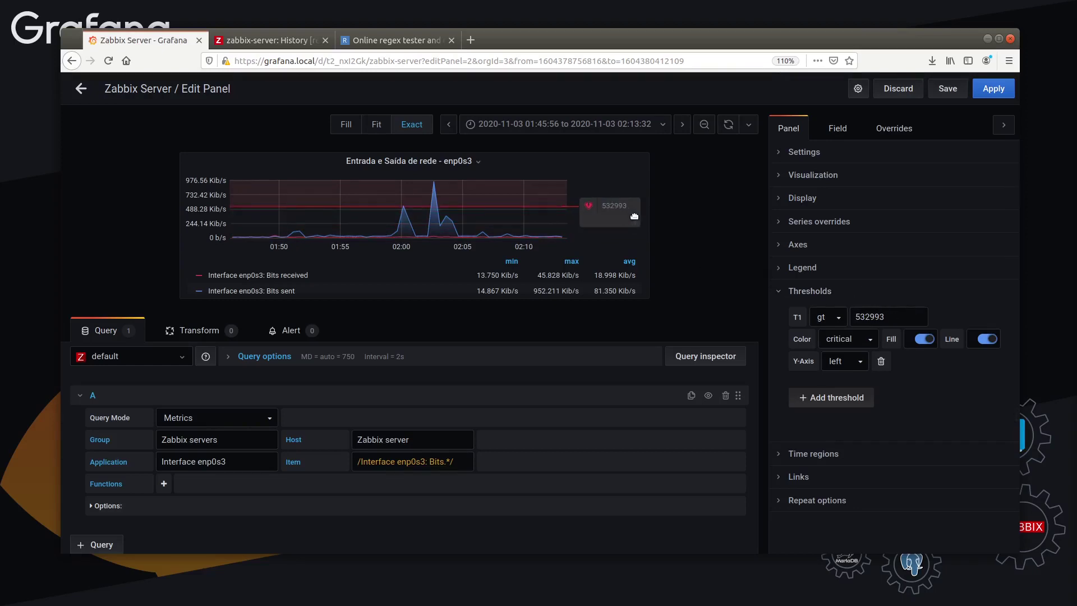
drag(634, 217, 636, 229)
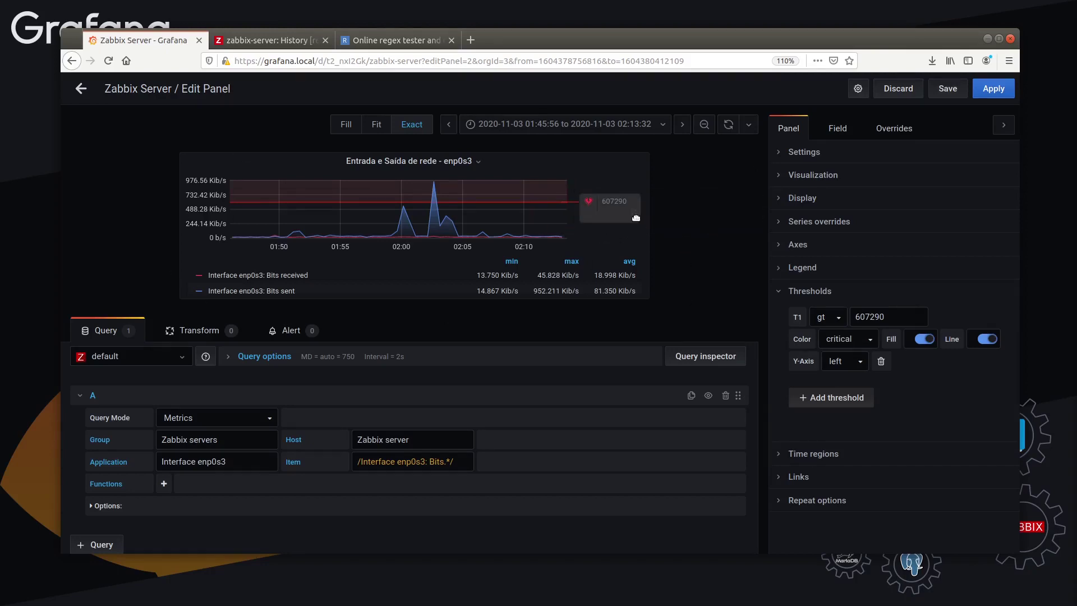
drag(636, 218, 634, 231)
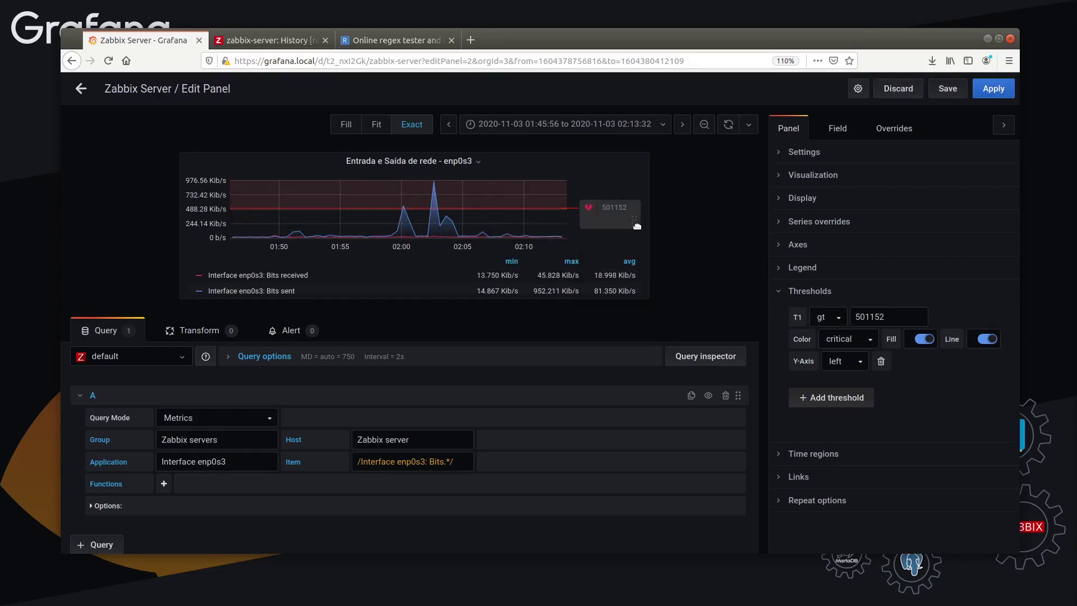
drag(637, 225, 636, 223)
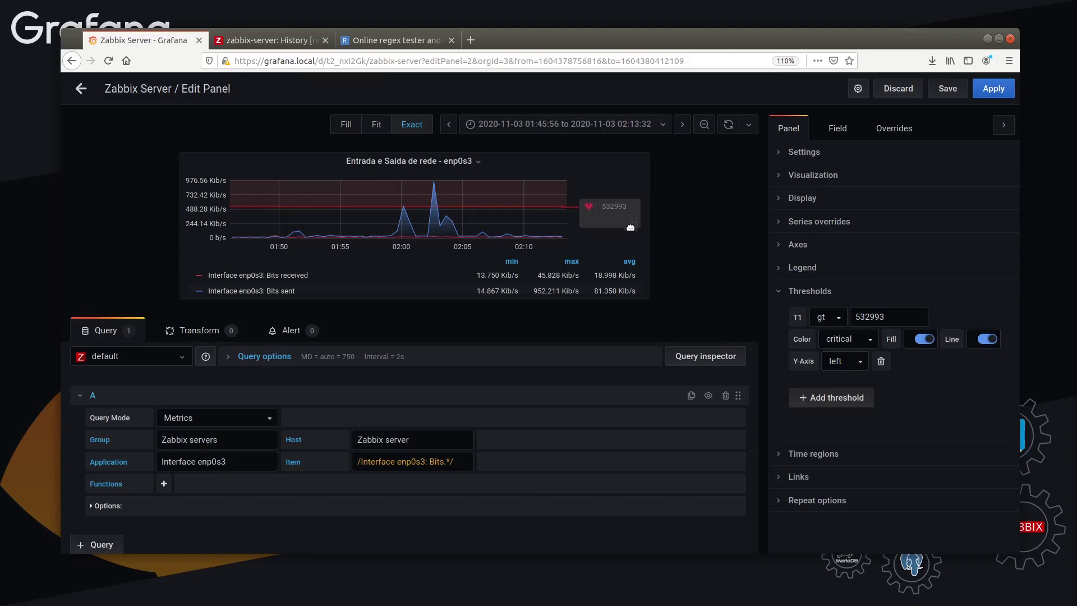
drag(631, 227, 631, 232)
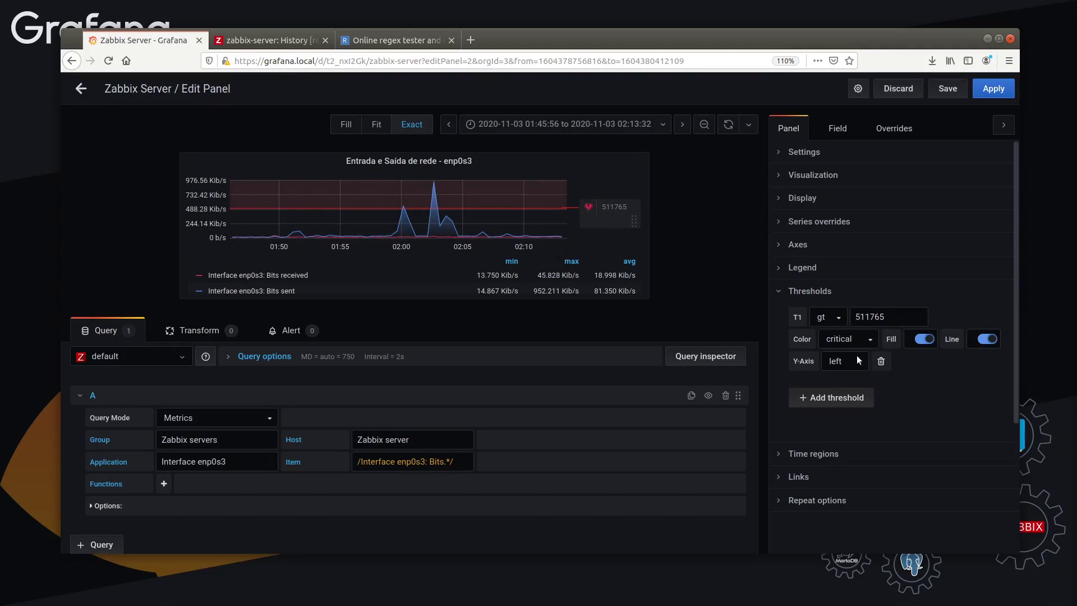
click(812, 292)
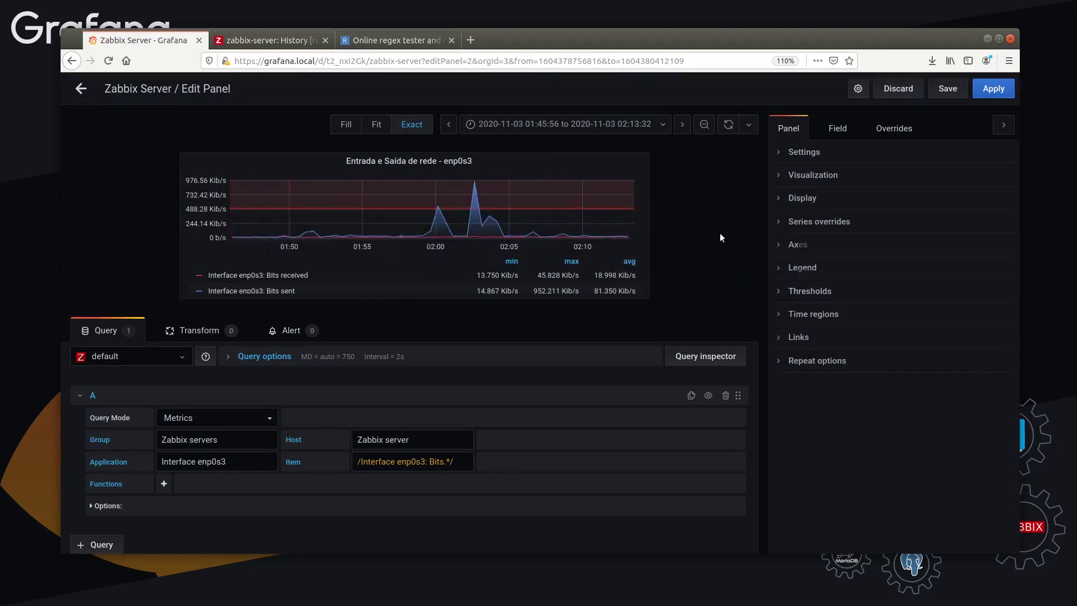
click(836, 290)
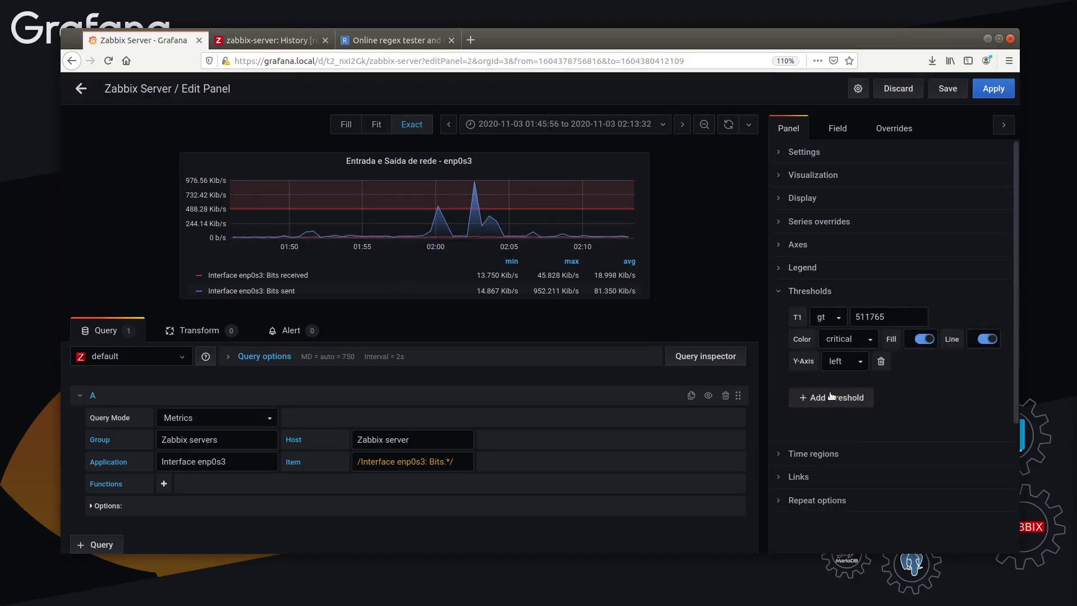
- Try a second threshold, T2, with its line moved up to about 808952, and delete it and collapse the threshold settings
click(832, 399)
scroll(915, 443, down, 1)
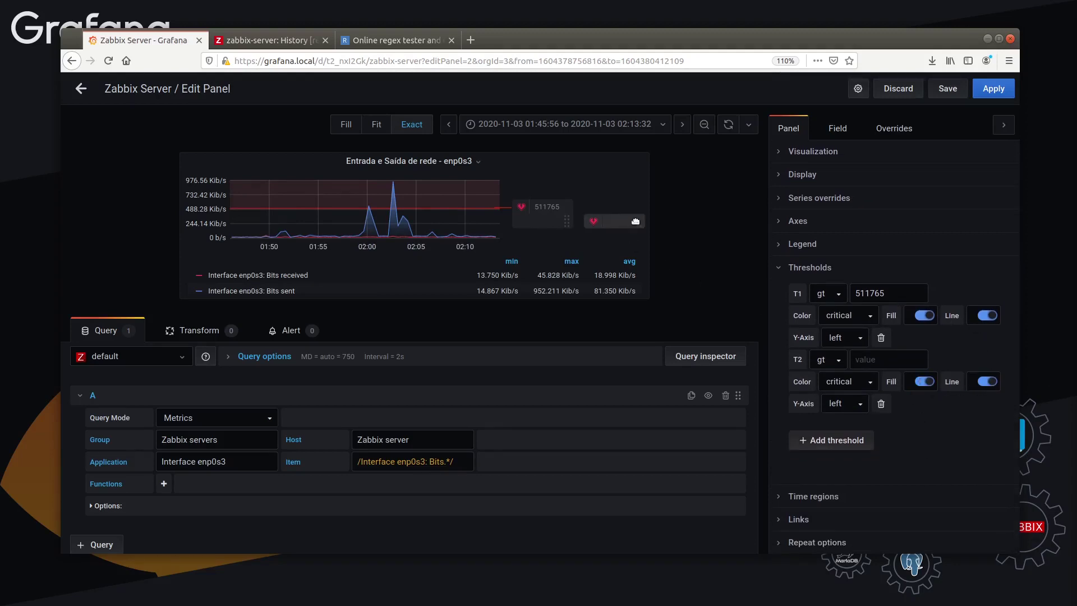
mouse_move(639, 221)
mouse_down()
mouse_move(640, 188)
mouse_move(633, 233)
mouse_move(635, 199)
mouse_up()
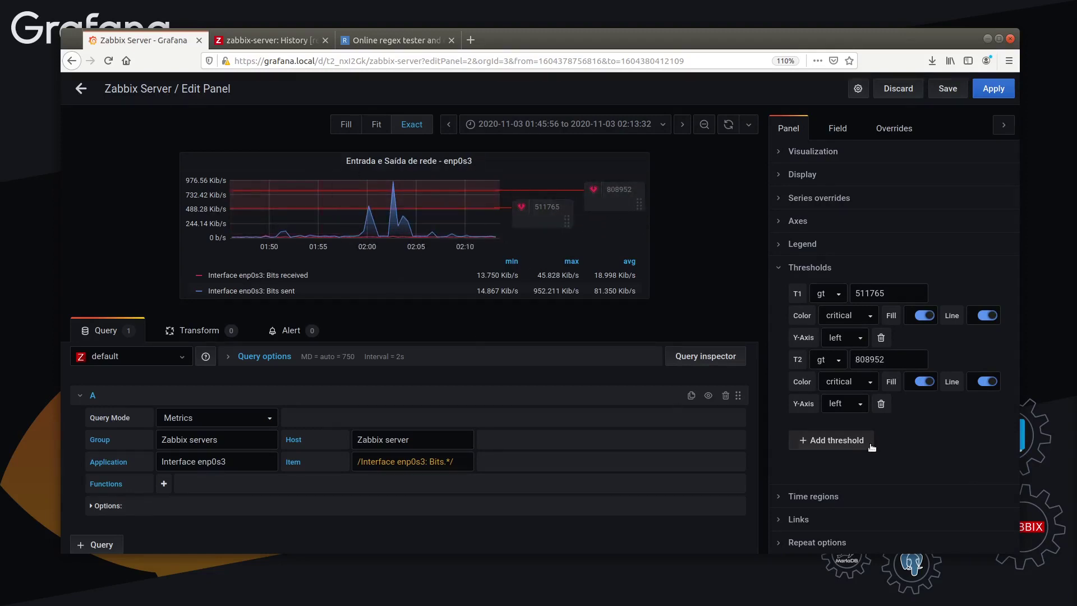
click(881, 404)
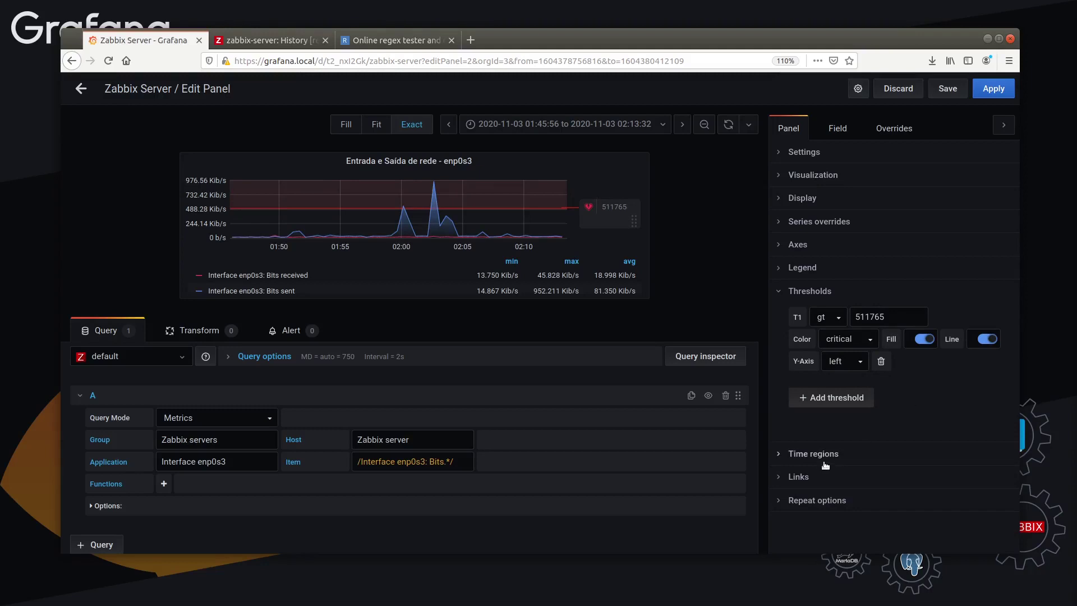
click(796, 291)
- Add a time region to the graph, widen the panel options area and review the starting day choices, keeping Any
click(812, 315)
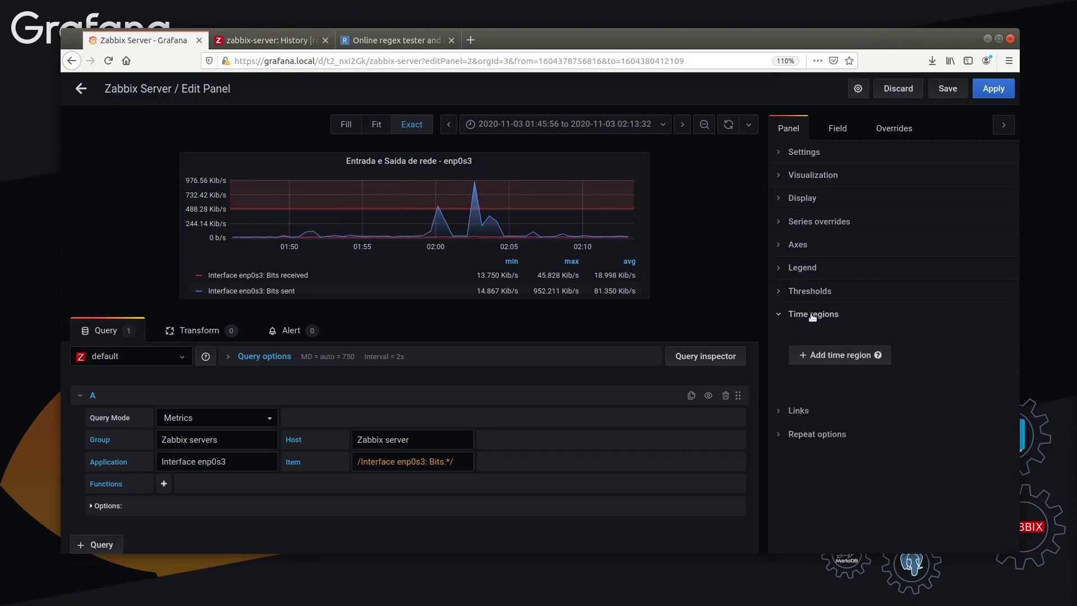
click(840, 355)
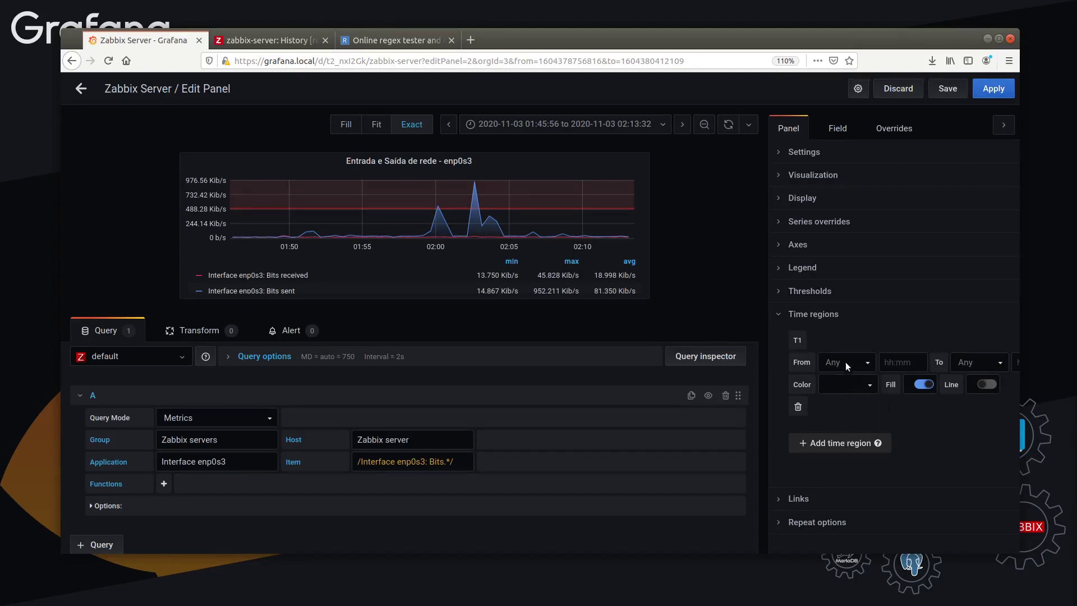
click(846, 362)
click(846, 361)
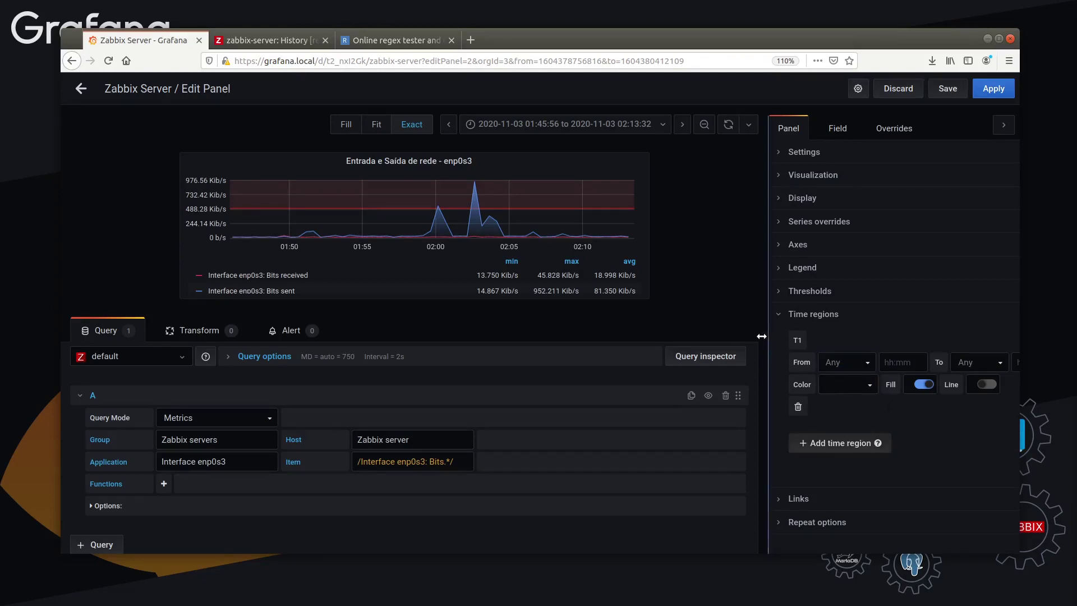
drag(767, 338, 645, 338)
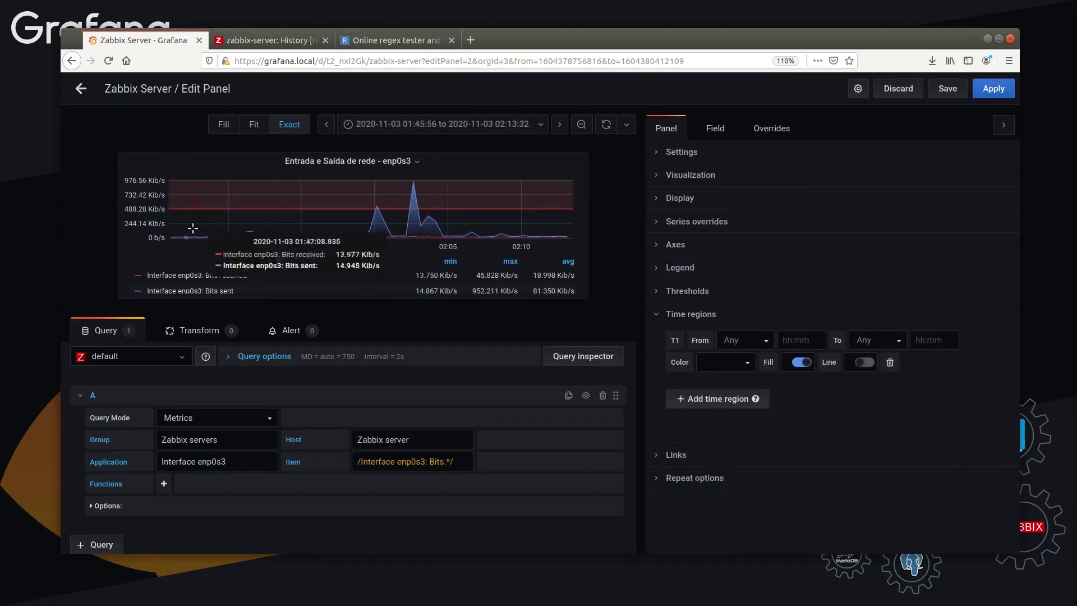
click(724, 340)
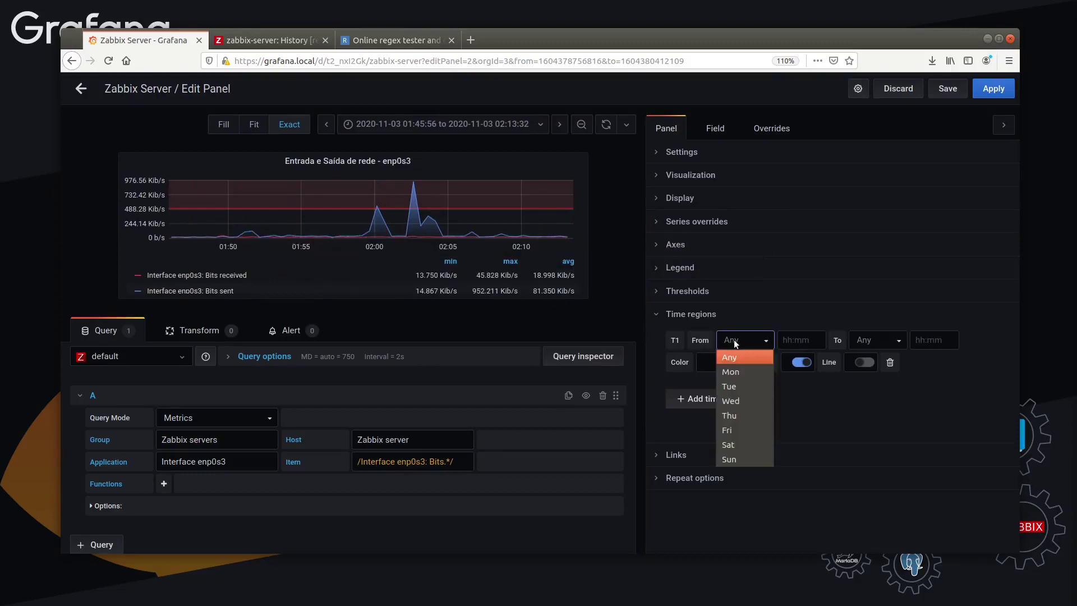
click(836, 403)
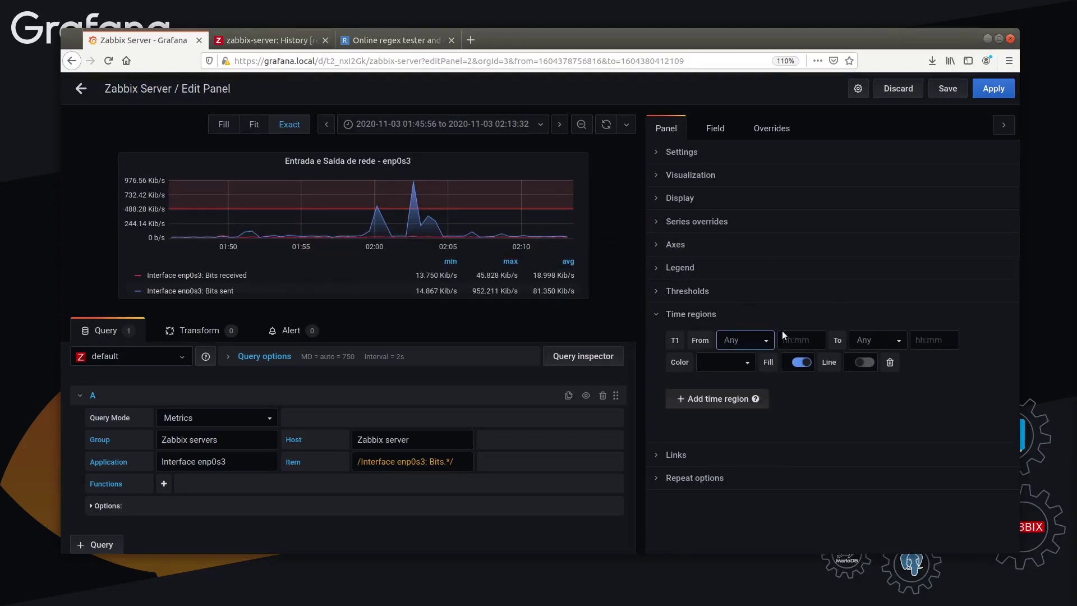
- Delete the T1 time region from the graph and collapse the time region settings
click(696, 317)
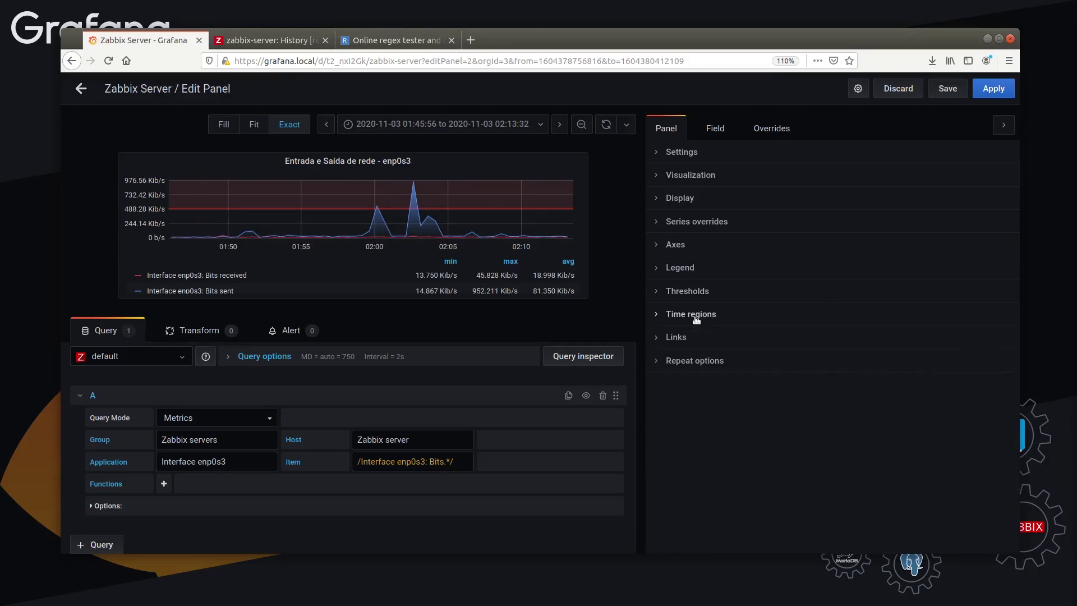
click(696, 317)
click(890, 364)
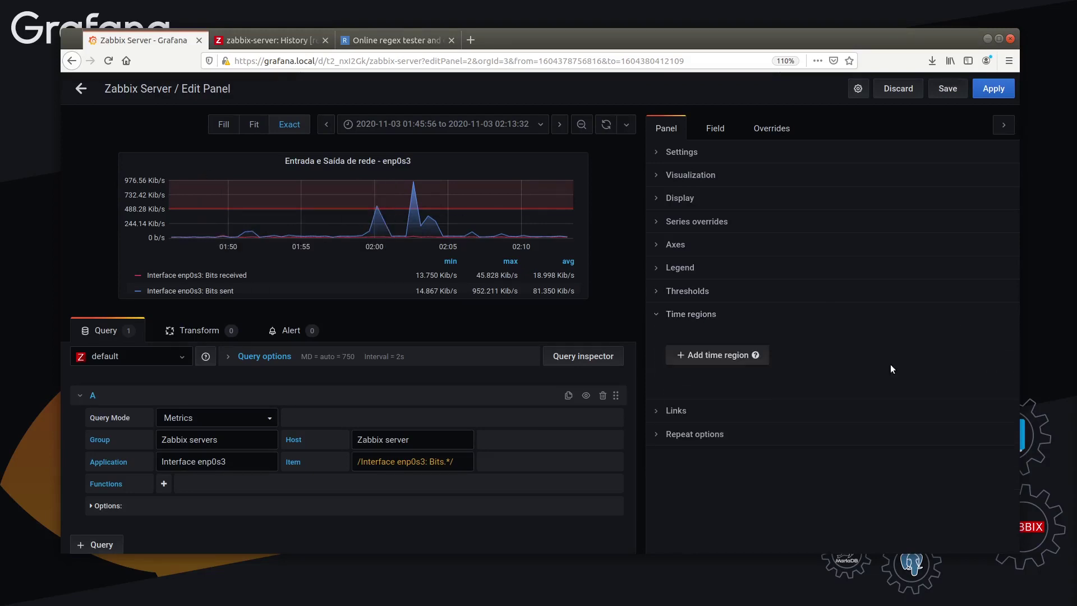
click(694, 317)
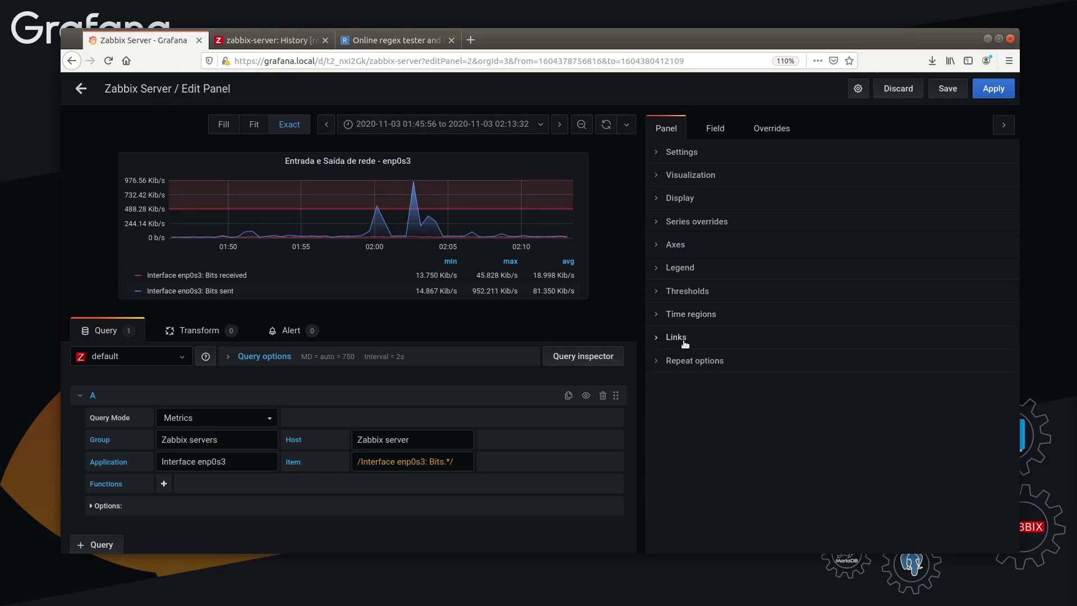
- Start a new panel link and title it "Link para gráfico do zabbix"
click(685, 343)
click(687, 362)
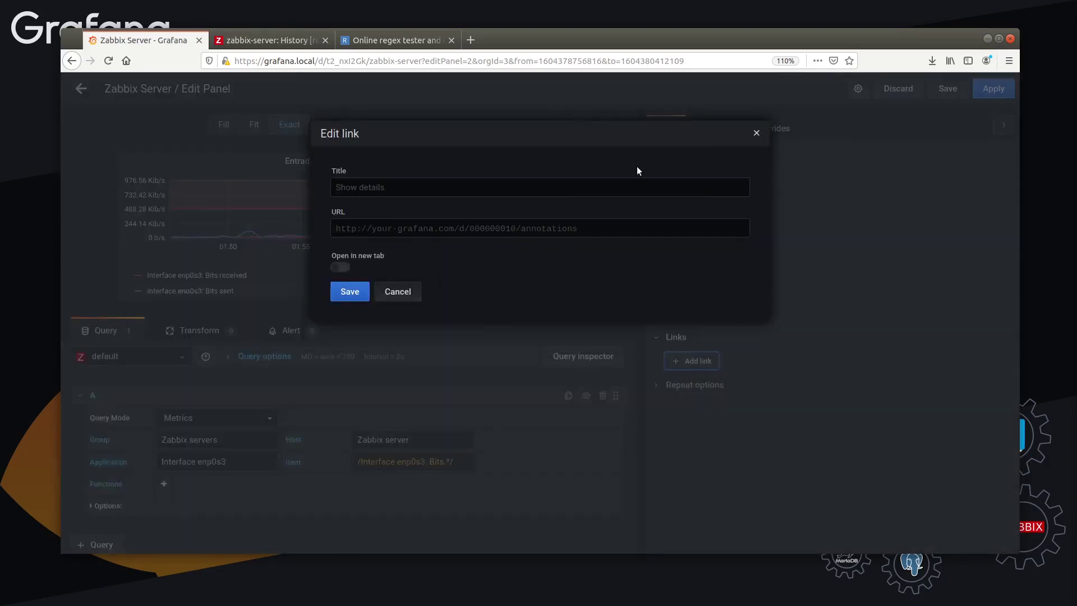
click(367, 191)
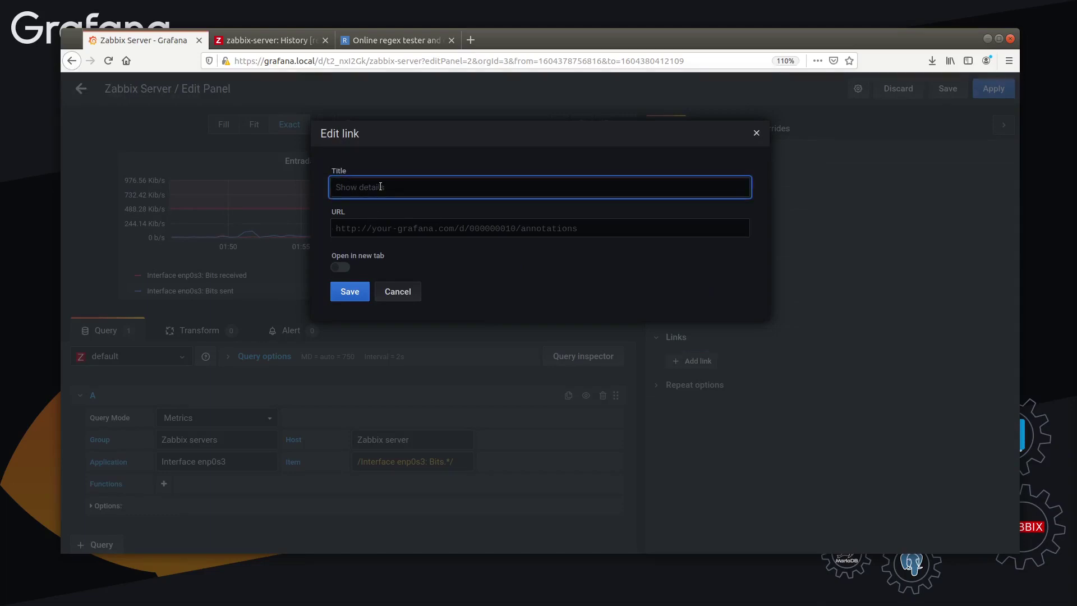
text(Link para gráfico do zabbix)
- Use the Zabbix item history graph's page address as the link's URL, make it open in a new tab and save it
click(276, 38)
click(342, 61)
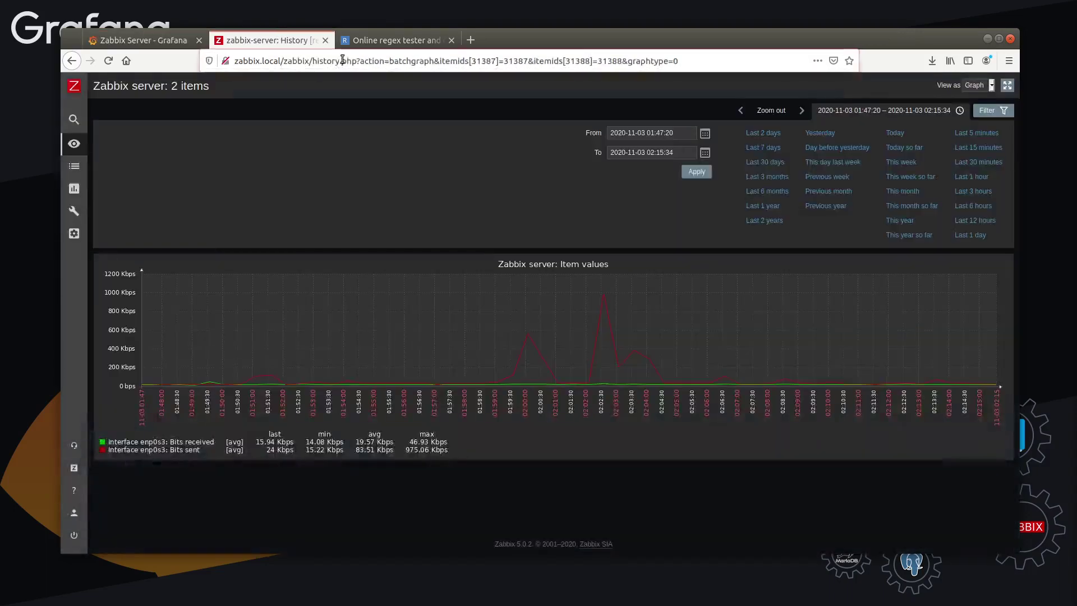
key(ctrl+x)
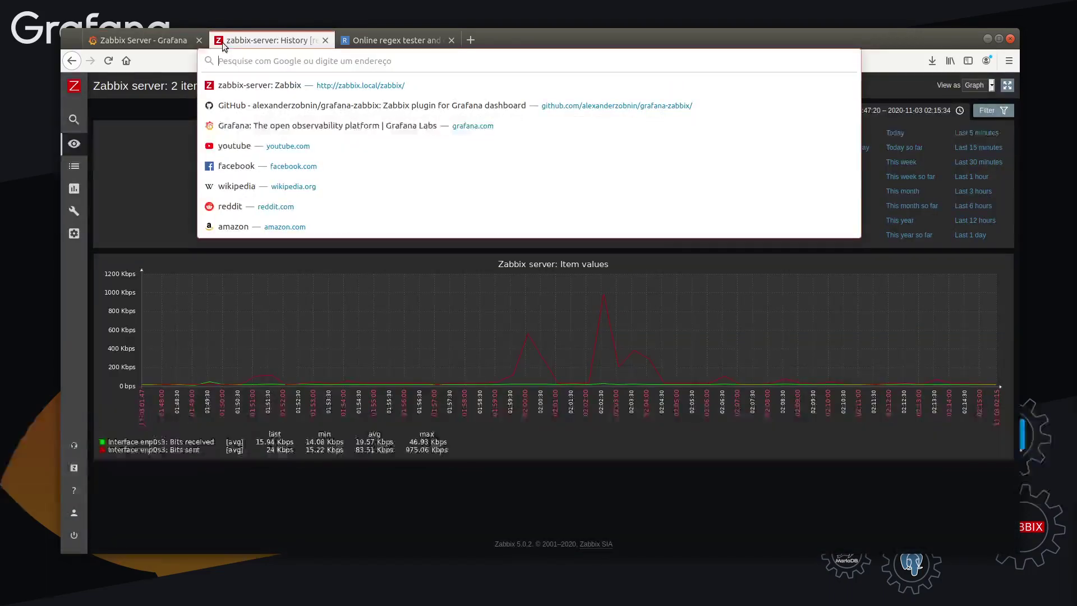
click(170, 41)
click(451, 231)
key(ctrl+v)
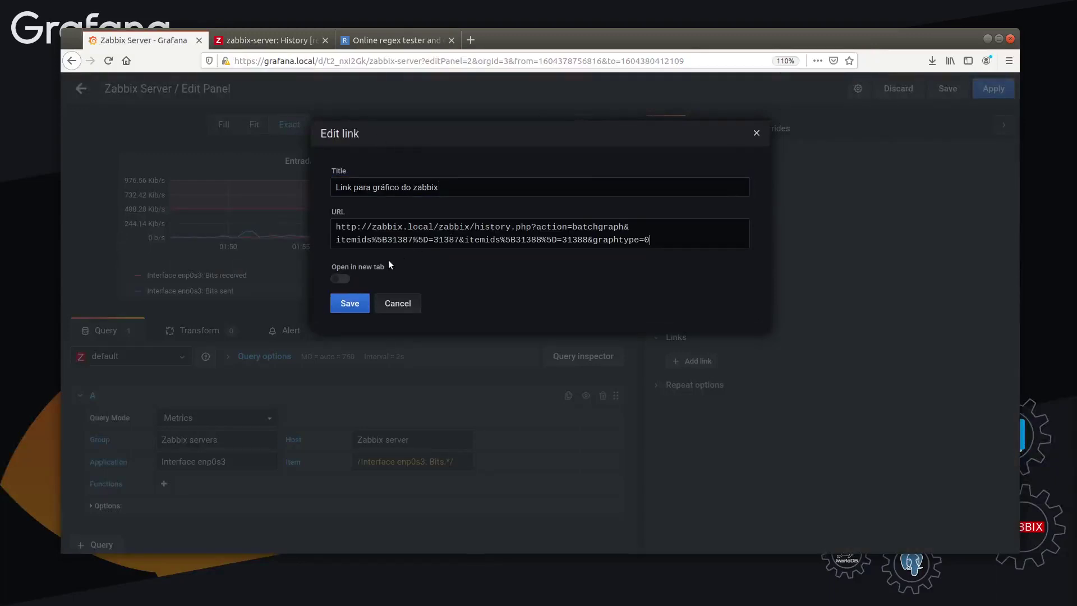
click(340, 279)
click(350, 303)
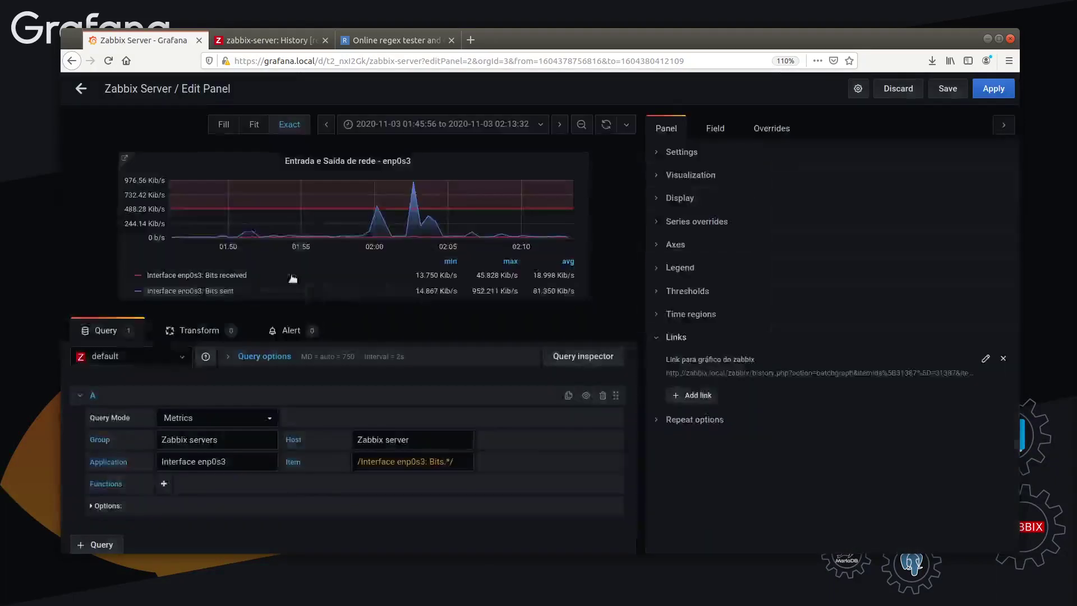
- Check the panel's general settings and its repeat options, leaving all option sections collapsed
mouse_move(127, 161)
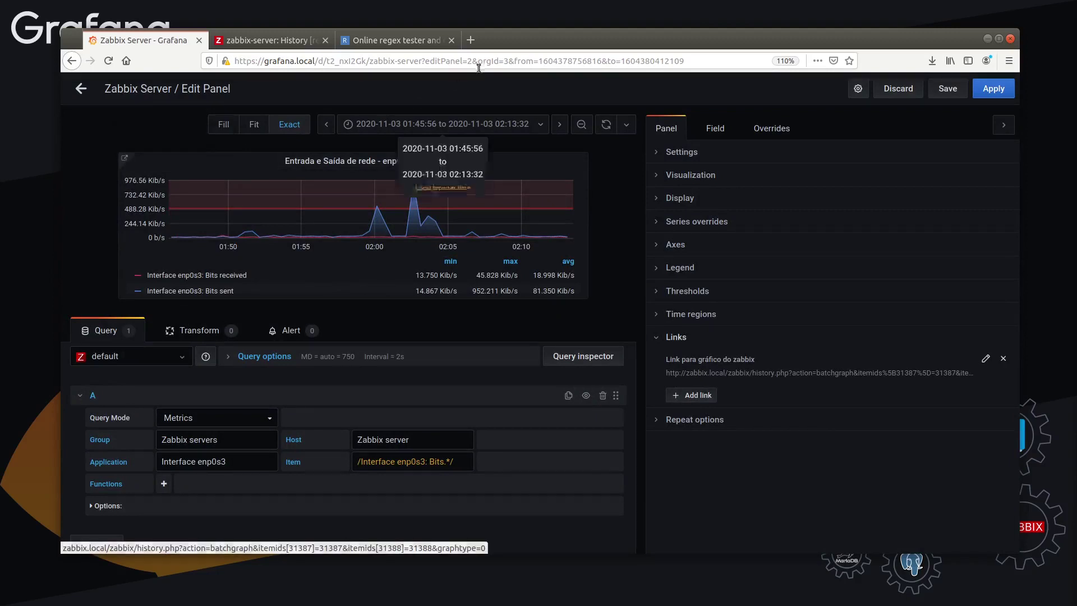
click(696, 152)
click(676, 155)
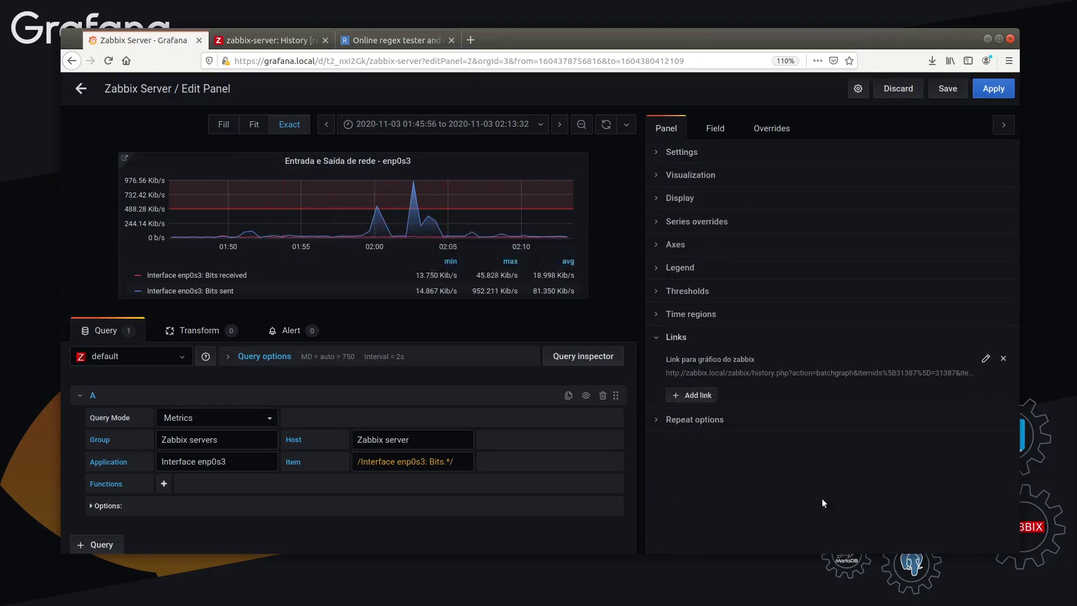
click(700, 340)
click(709, 364)
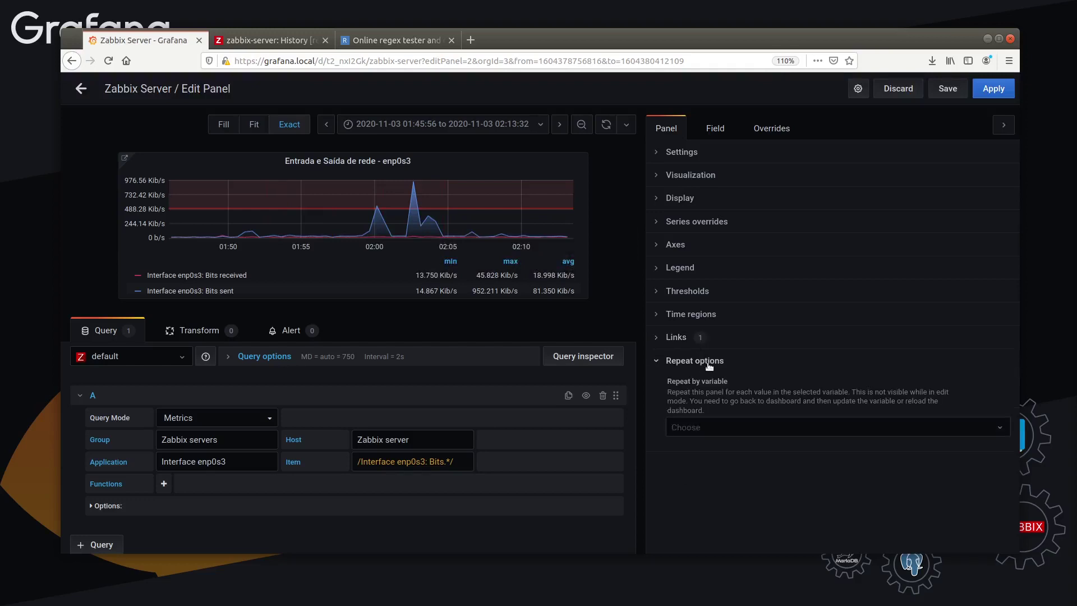
click(708, 364)
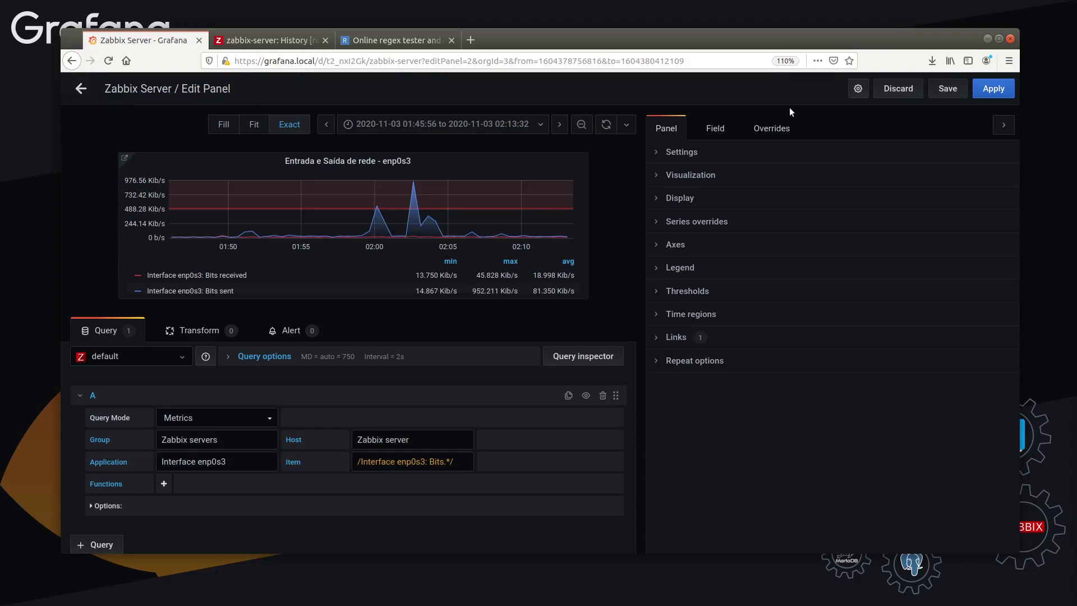
- Apply the panel edits, reduce the network panel's height slightly on the dashboard and save the dashboard
click(989, 95)
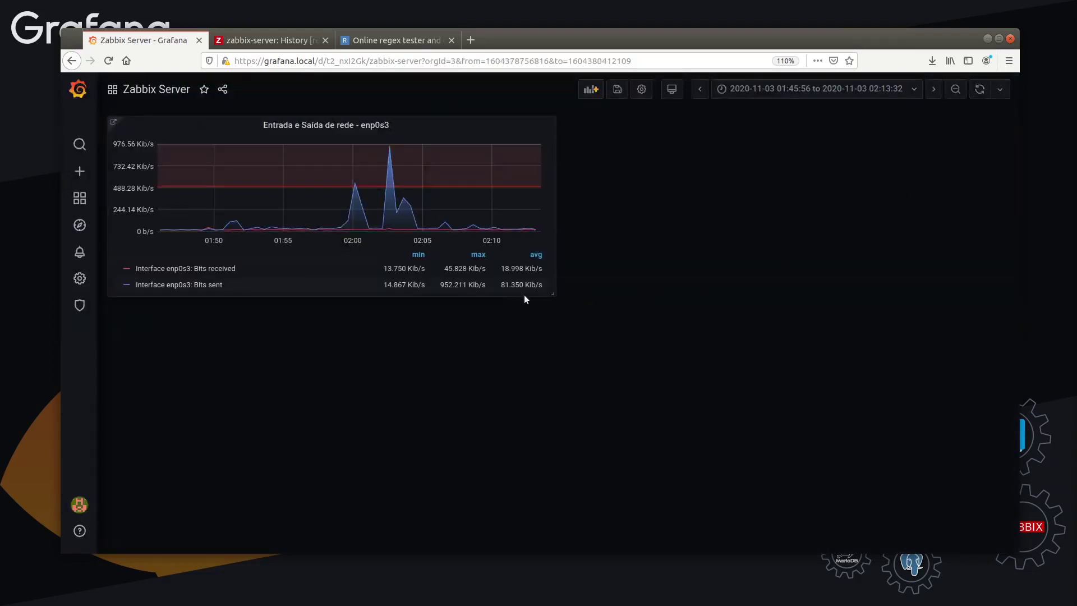
drag(547, 290, 551, 267)
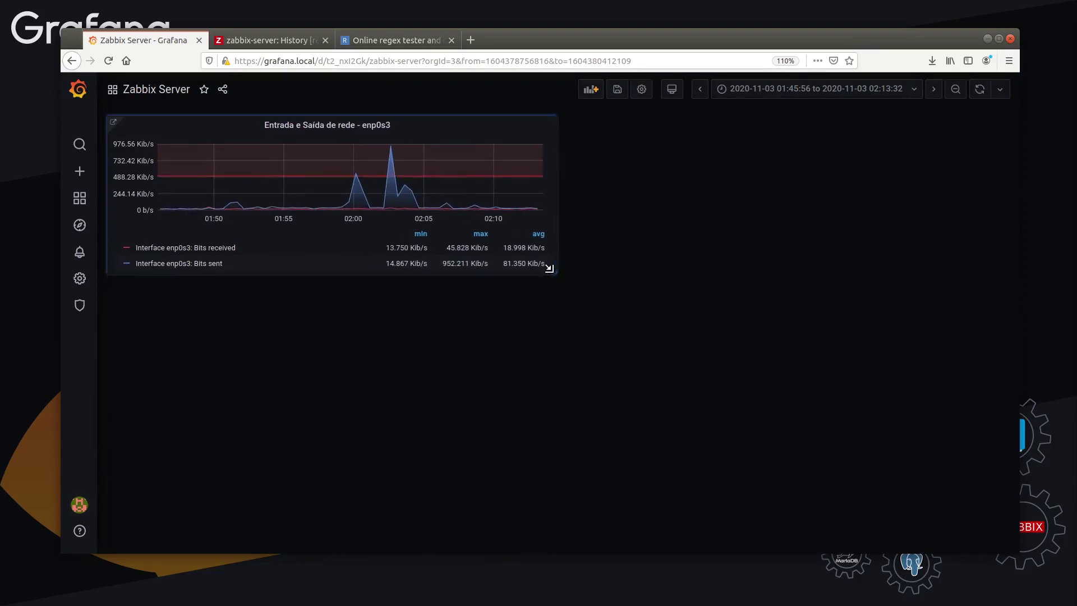
click(617, 89)
click(427, 274)
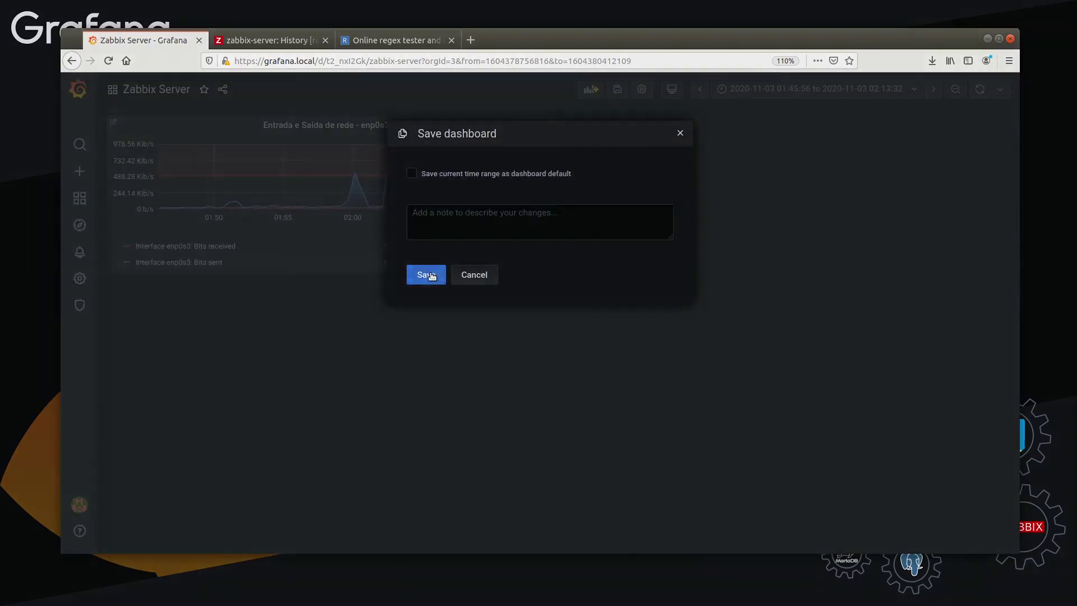